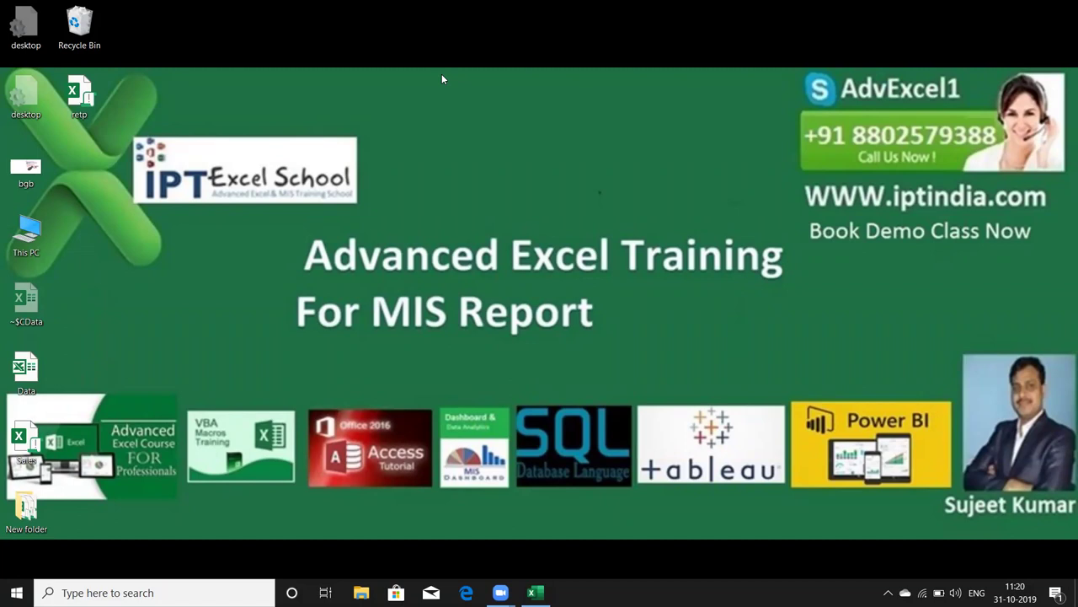
Move the active cell to B2 in the blank Book1 sheet.
{"action": "key", "text": "Right"}
{"action": "key", "text": "Down"}
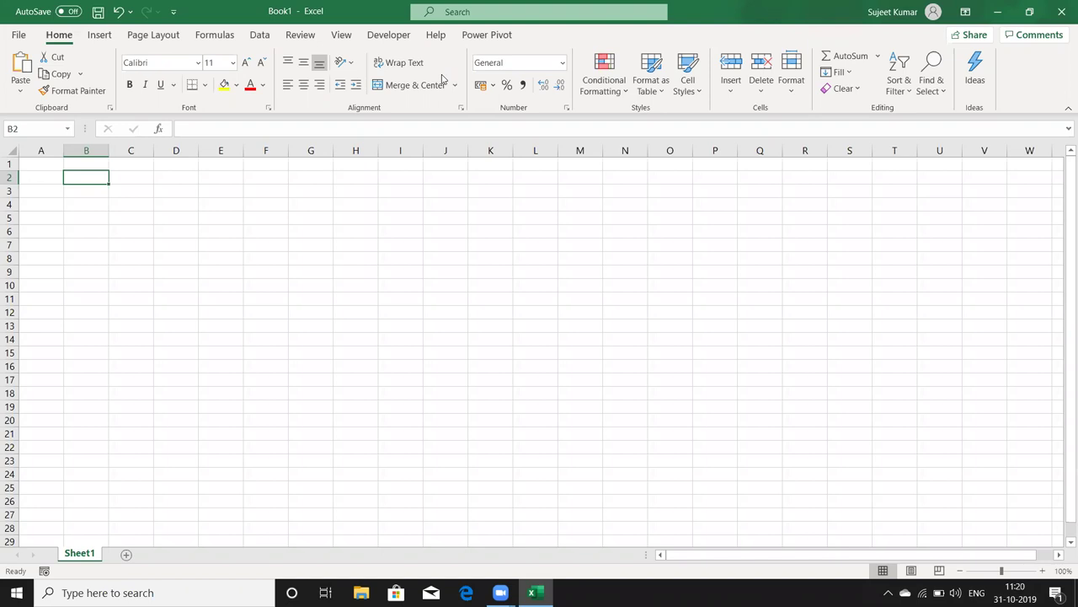
Enter 31-10-2019 in B2, confirm it is stored as a date, then move to C2.
{"action": "type", "text": "31"}
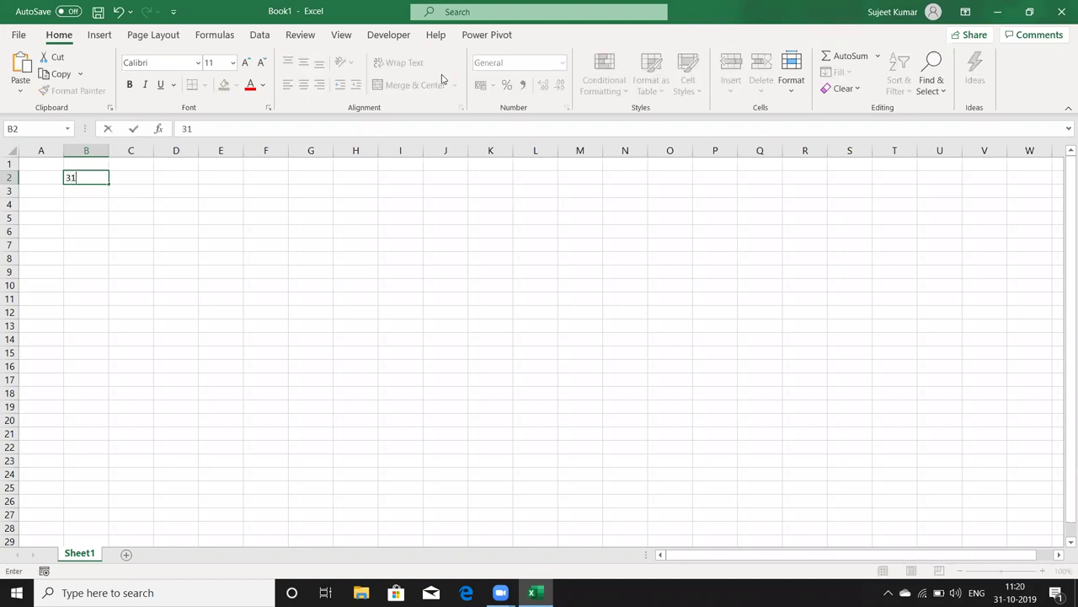
{"action": "type", "text": "-10-2019"}
{"action": "key", "text": "Return"}
{"action": "key", "text": "Up"}
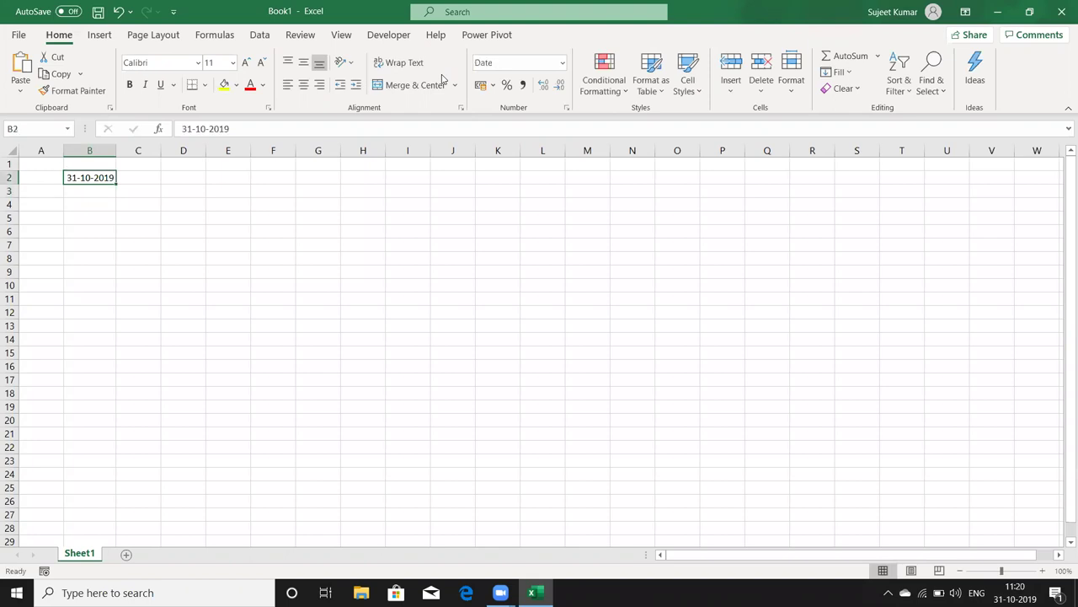
{"action": "key", "text": "Right"}
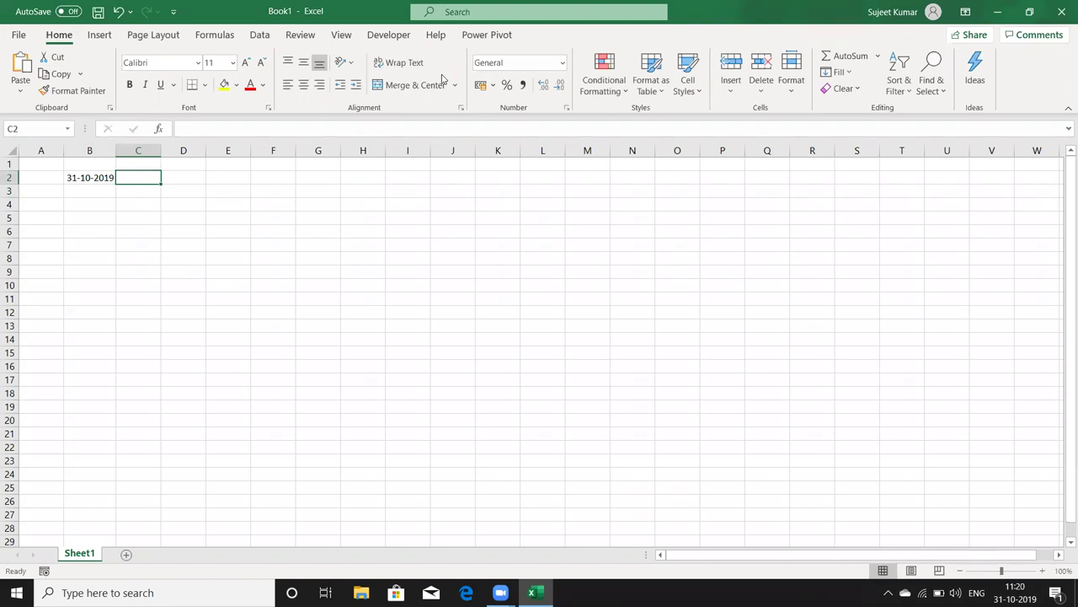
{"action": "type", "text": "10-31"}
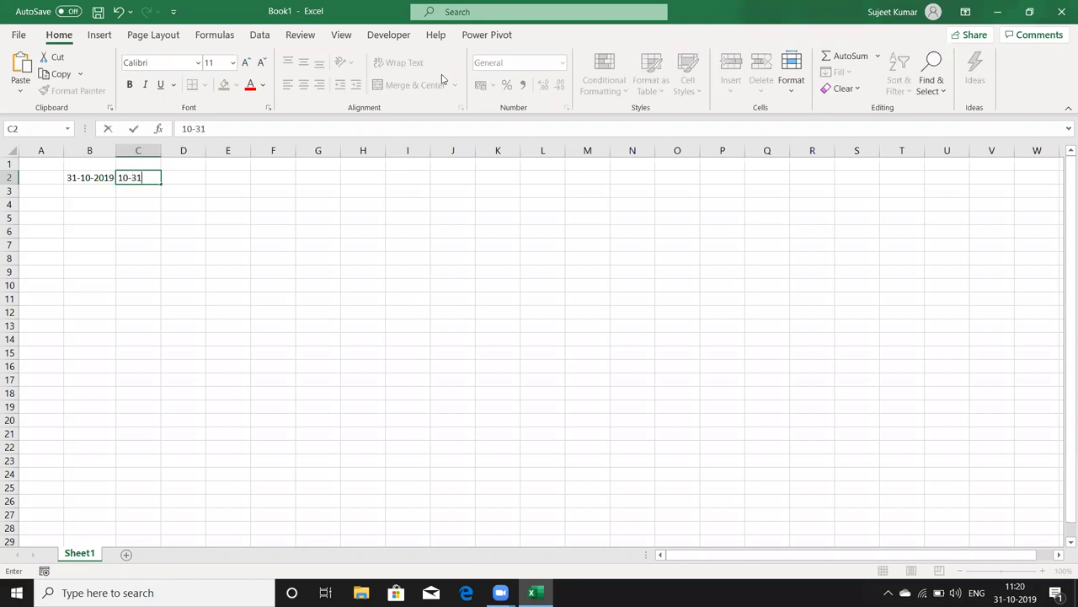
{"action": "key", "text": "Return"}
{"action": "key", "text": "Up"}
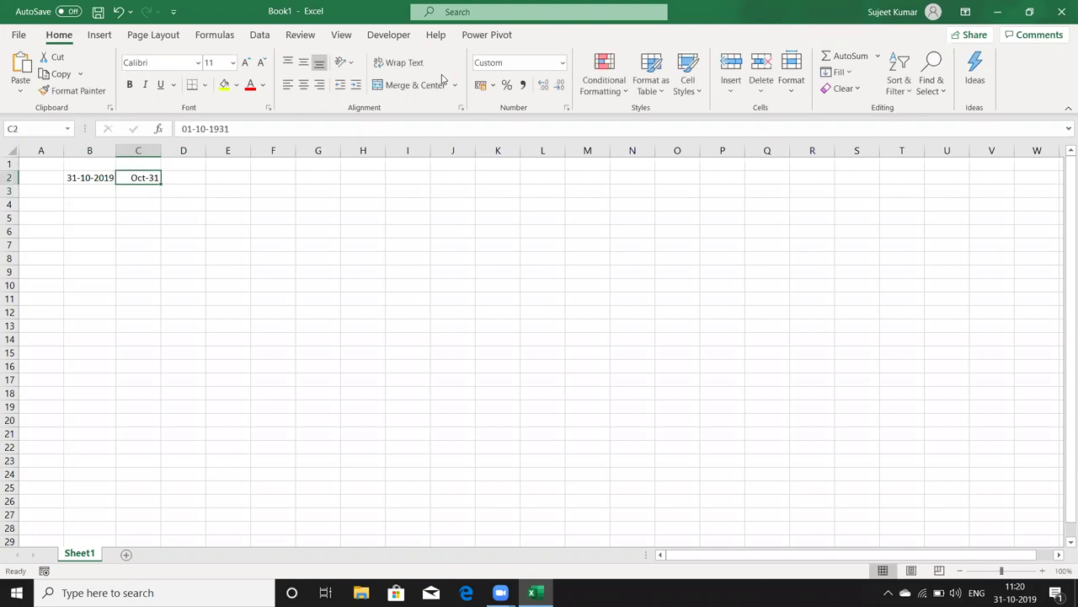
{"action": "key", "text": "Delete"}
{"action": "key", "text": "Left"}
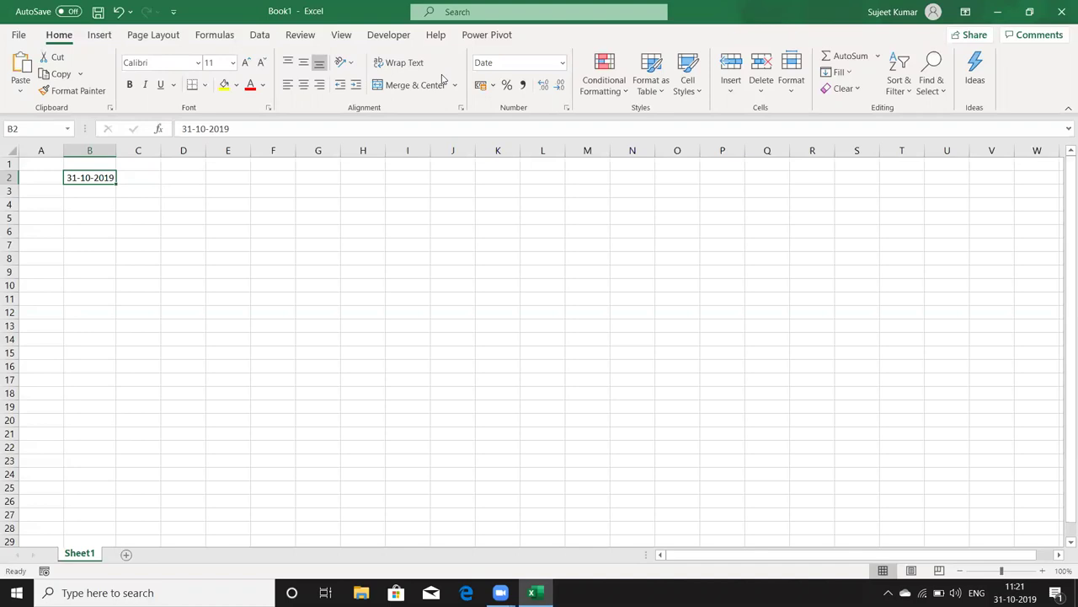
Open Control Panel from Windows search and view the Region settings' date formats.
{"action": "key", "text": "super"}
{"action": "type", "text": "co"}
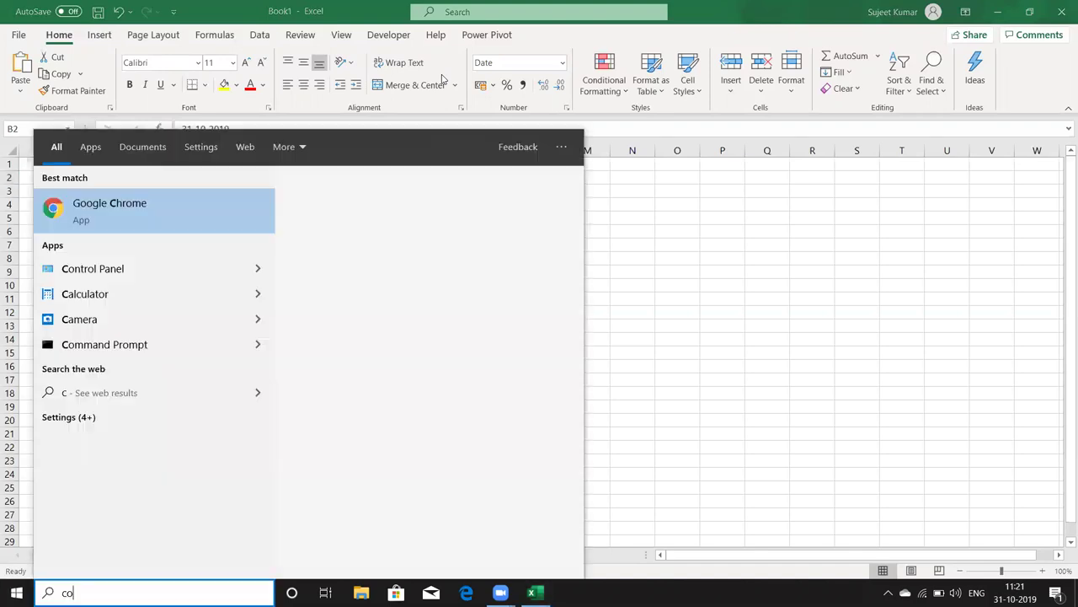
{"action": "type", "text": "n"}
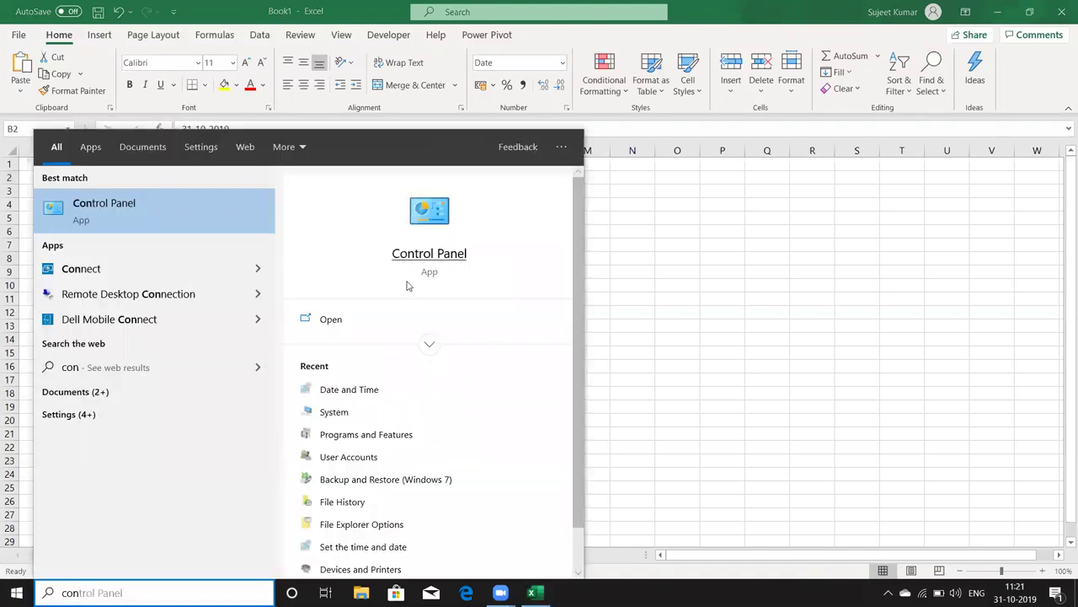
{"action": "left_click", "coordinate": [422, 255]}
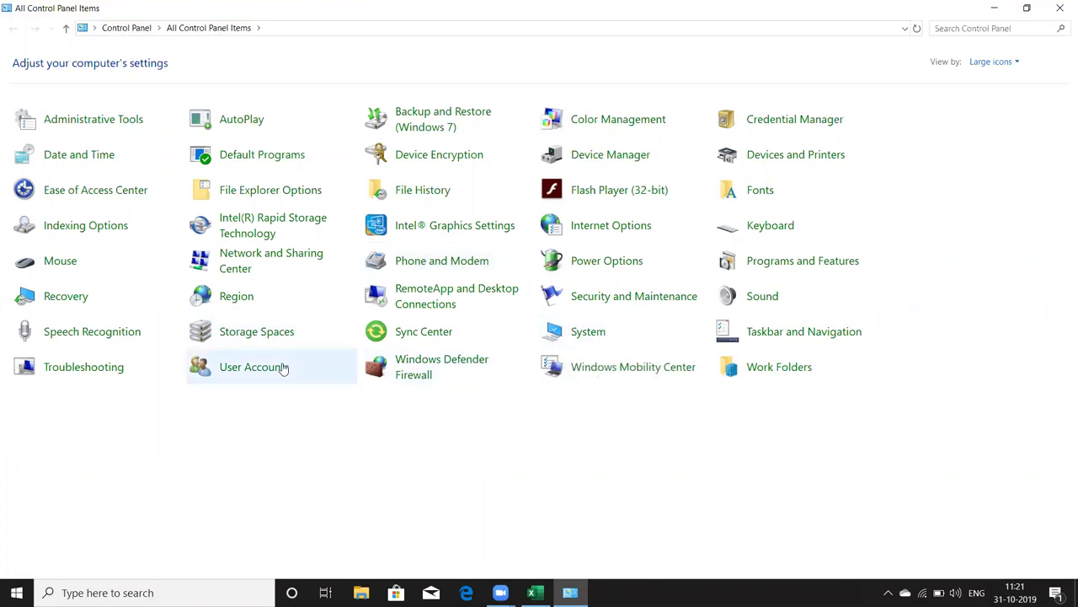
{"action": "left_click", "coordinate": [214, 298]}
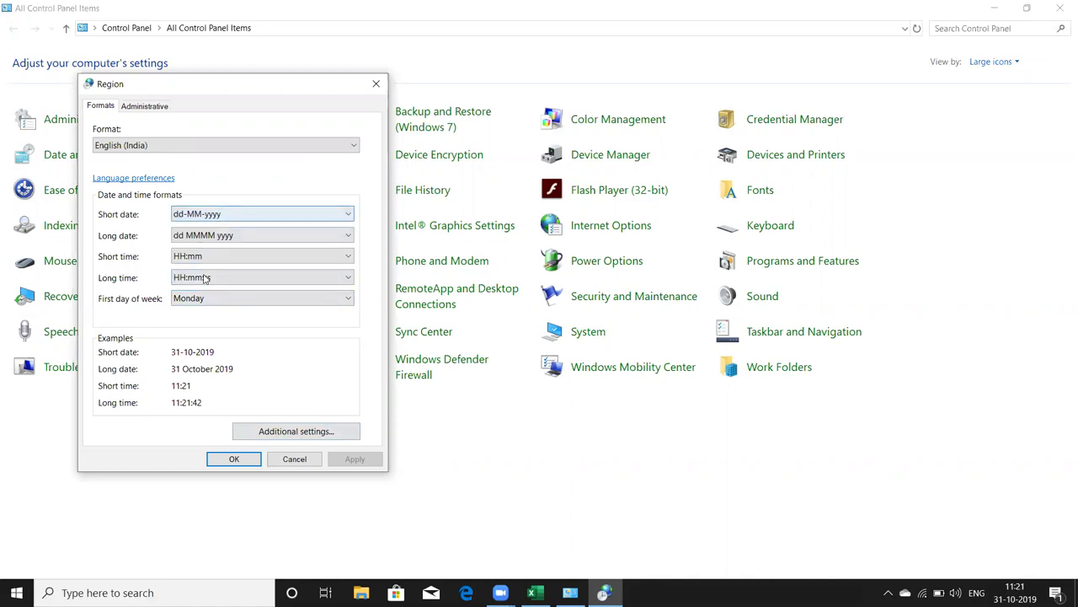
{"action": "left_click", "coordinate": [278, 431]}
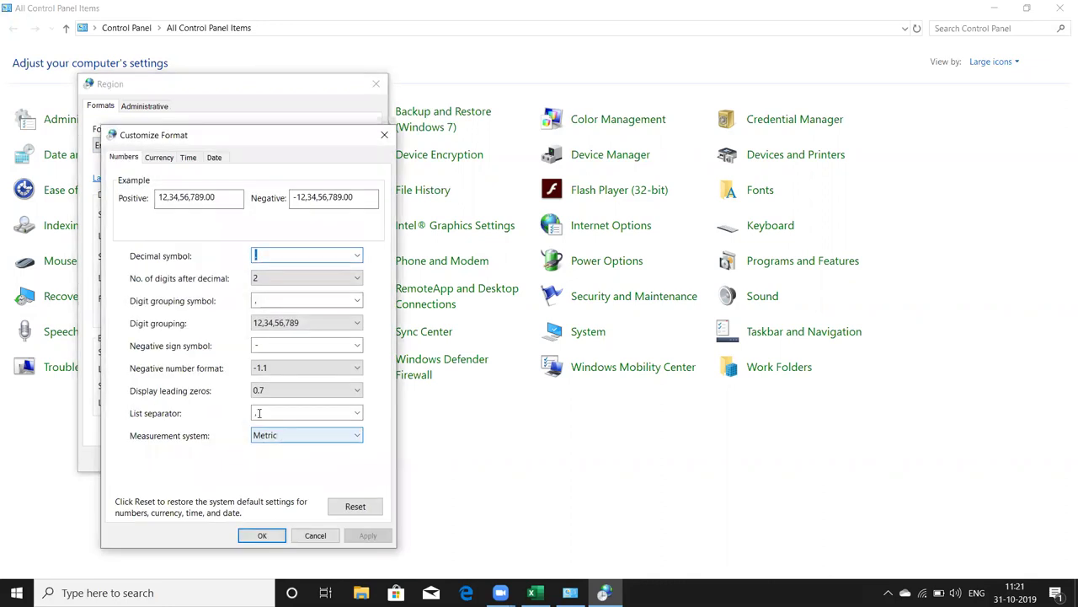
{"action": "left_click", "coordinate": [164, 160]}
{"action": "left_click", "coordinate": [126, 161]}
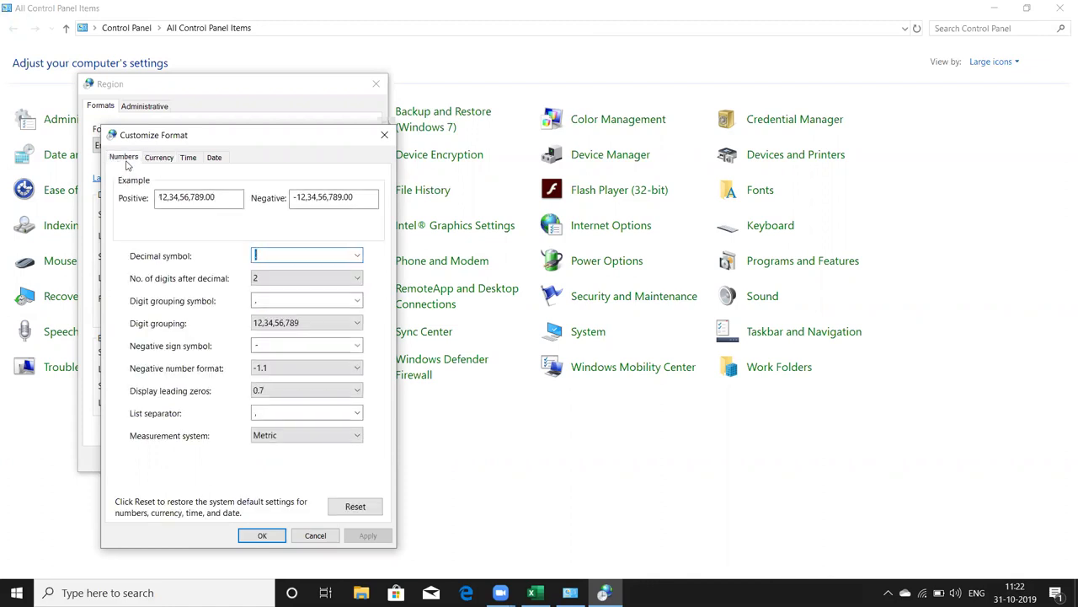
{"action": "left_click", "coordinate": [189, 160]}
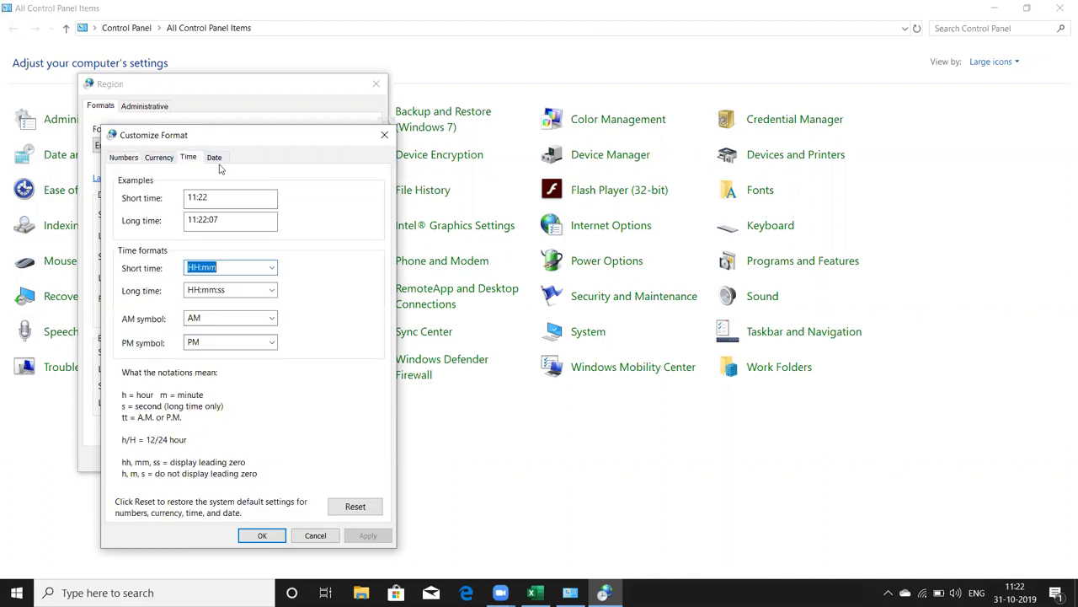
{"action": "left_click", "coordinate": [216, 160]}
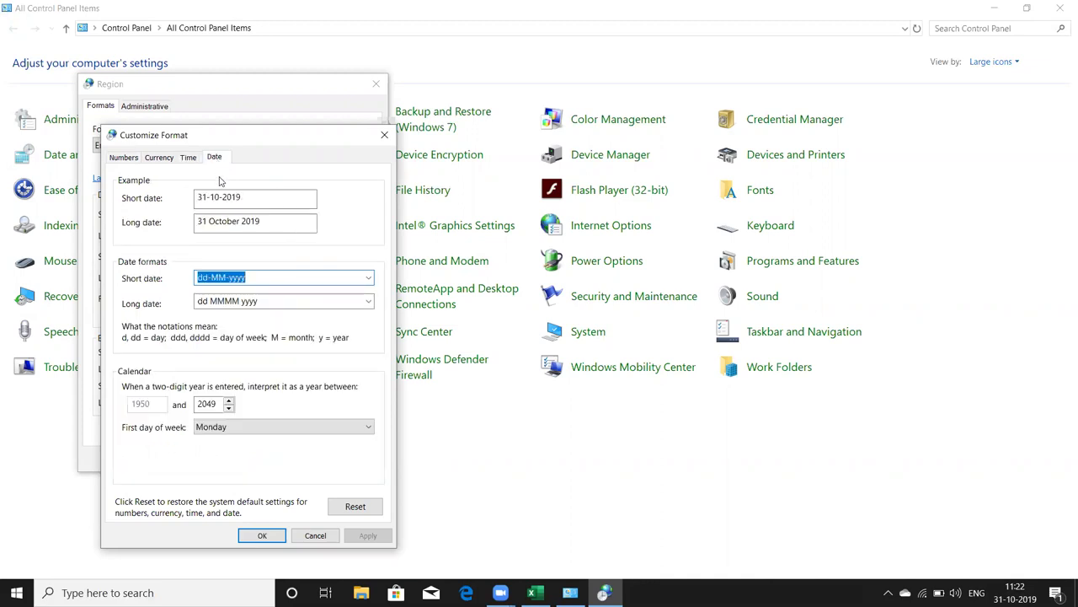
{"action": "left_click", "coordinate": [196, 296]}
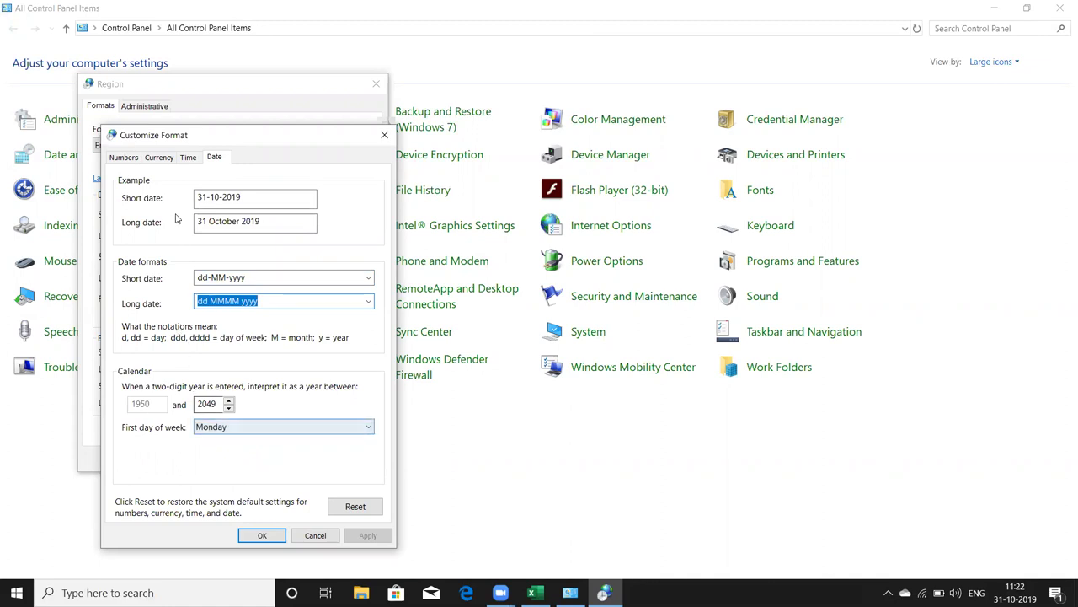
{"action": "left_click", "coordinate": [189, 160]}
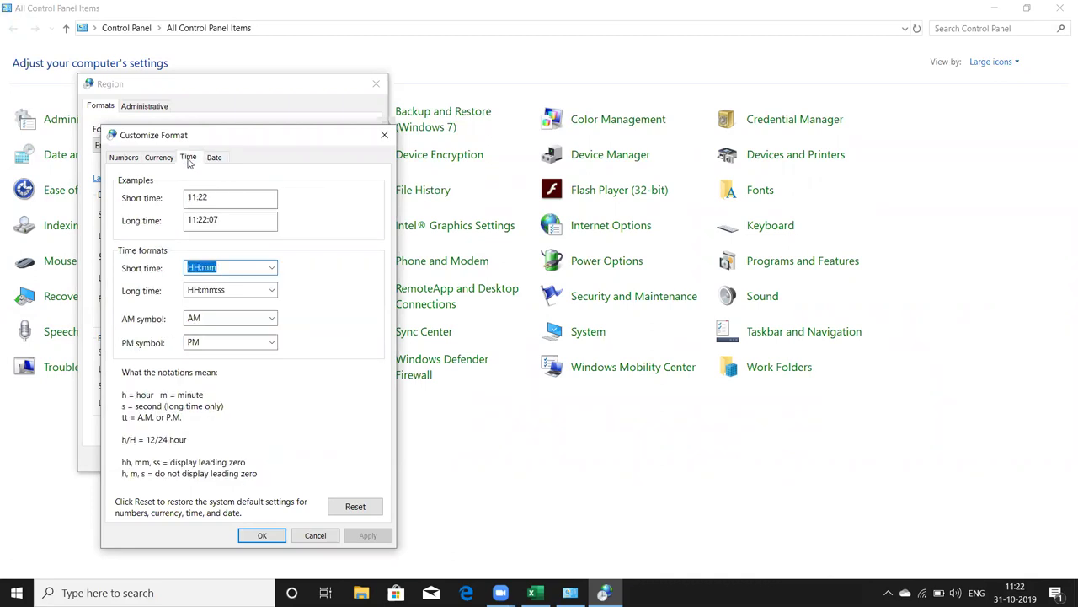
{"action": "left_click", "coordinate": [168, 161]}
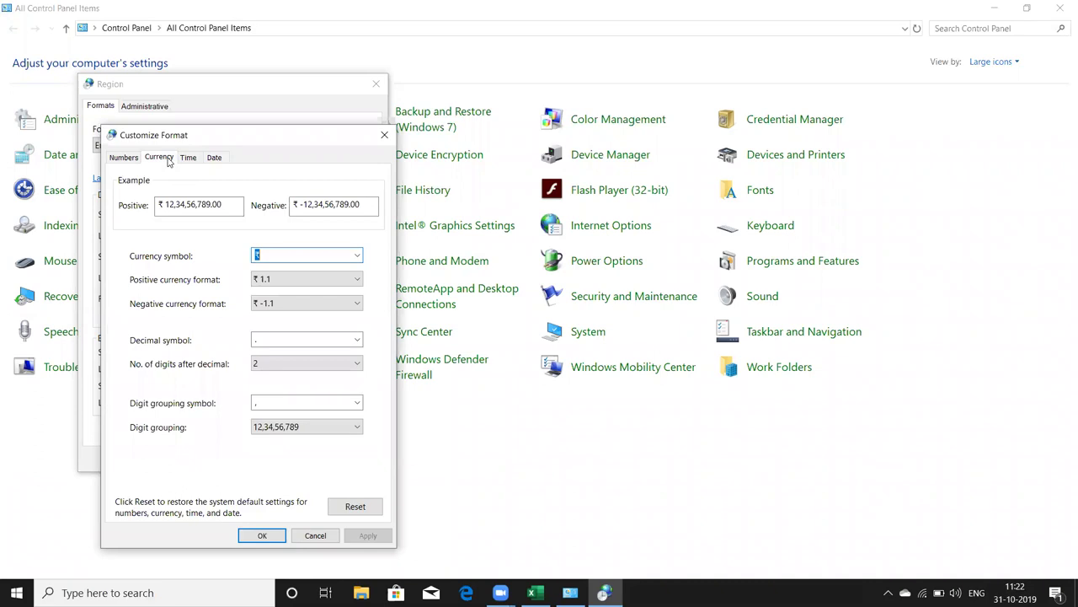
{"action": "left_click", "coordinate": [125, 159]}
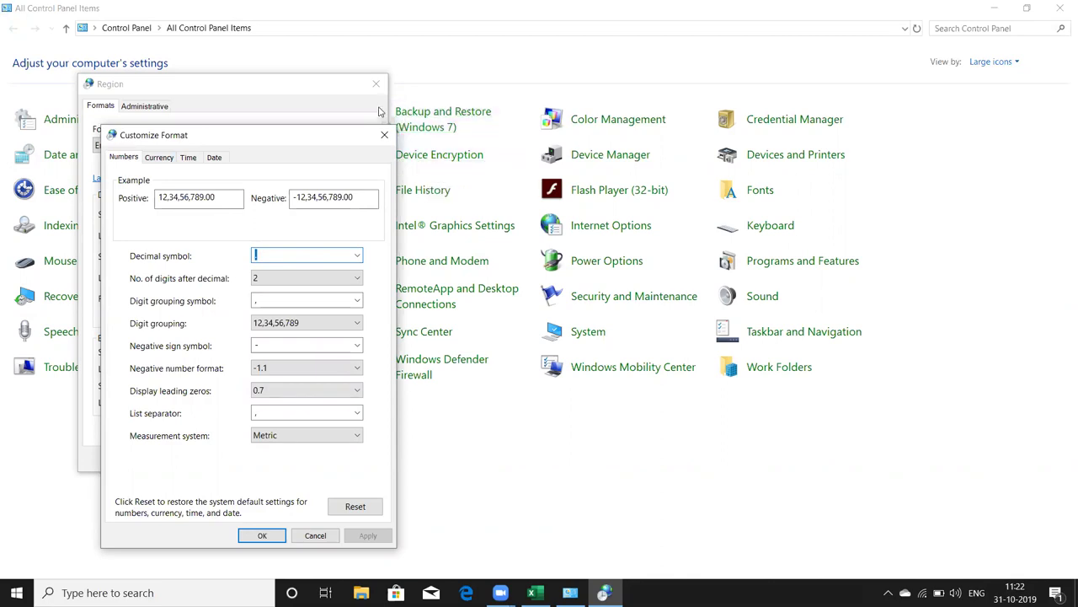
{"action": "left_click", "coordinate": [382, 137]}
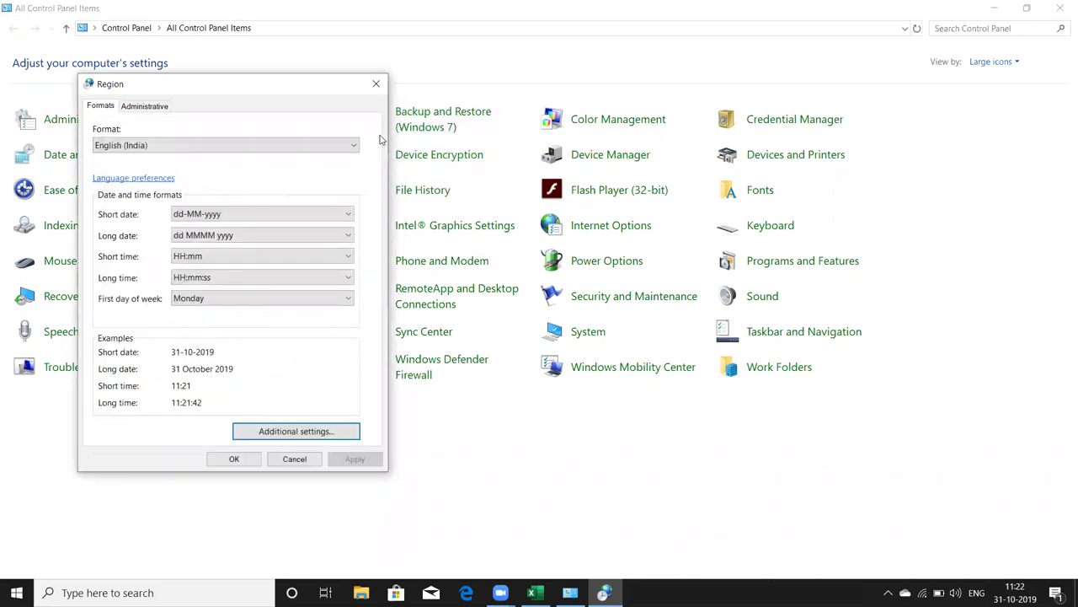
Keep dd-MM-yyyy as the short date format and close the Region dialog.
{"action": "left_click", "coordinate": [192, 217]}
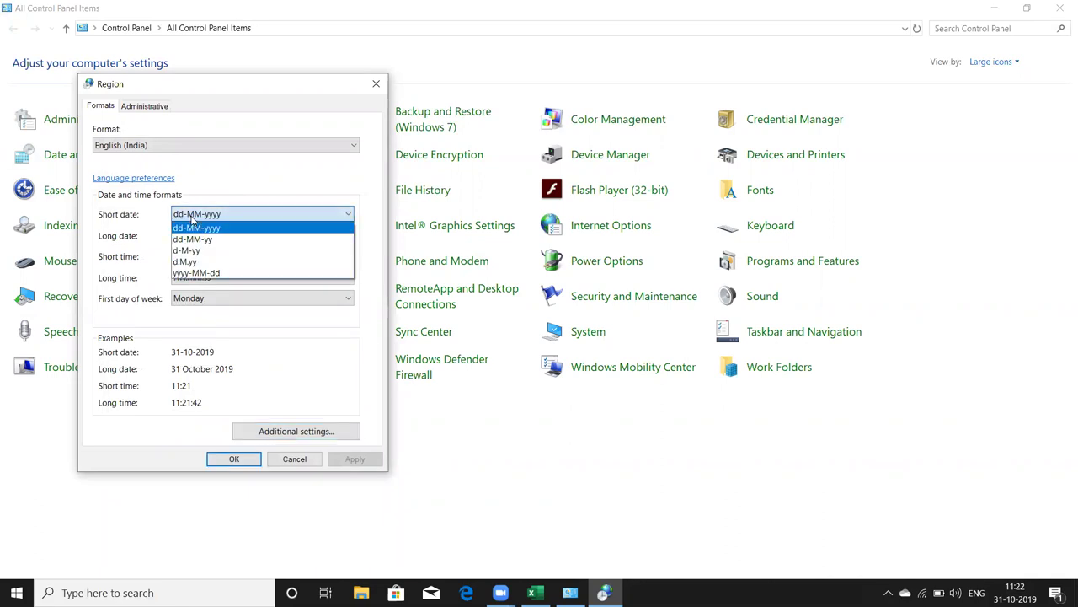
{"action": "left_click", "coordinate": [192, 226]}
{"action": "key", "text": "Return"}
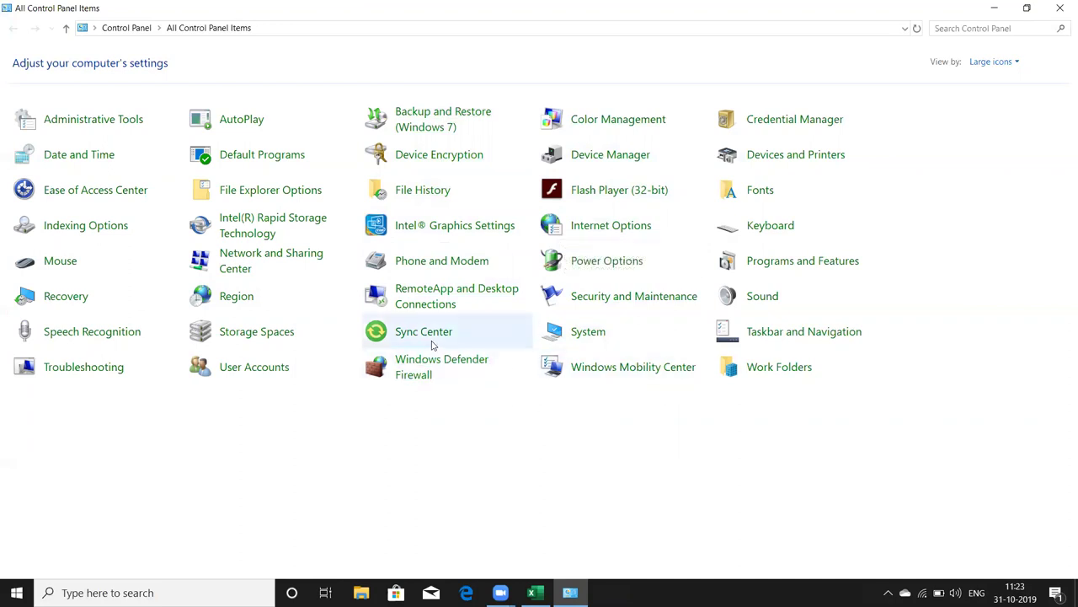
Reopen Region and go to Settings > Language via the Language preferences link.
{"action": "left_click", "coordinate": [236, 296]}
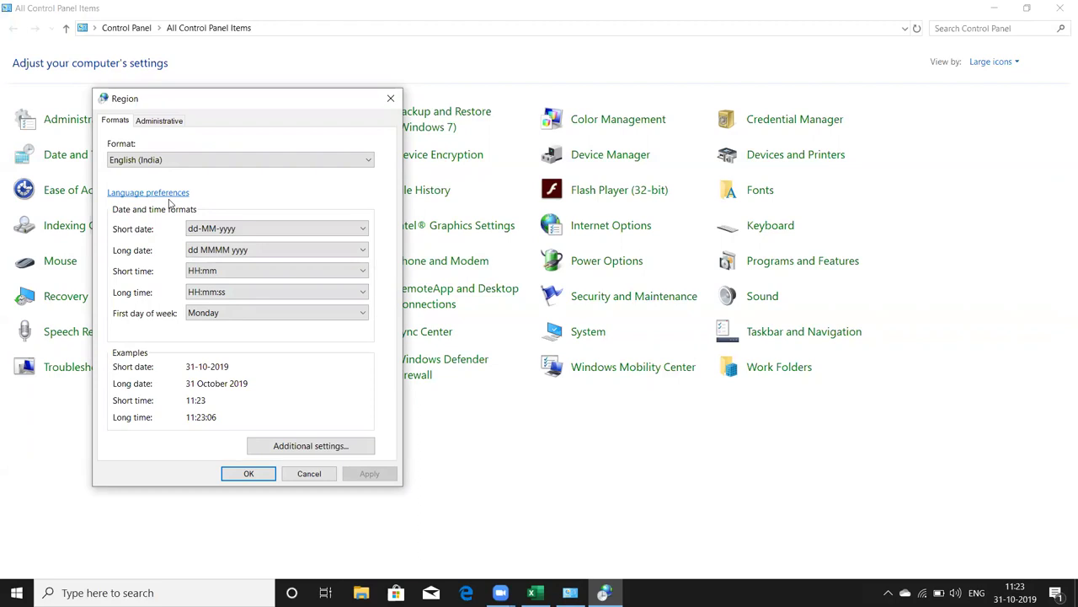
{"action": "left_click", "coordinate": [165, 194]}
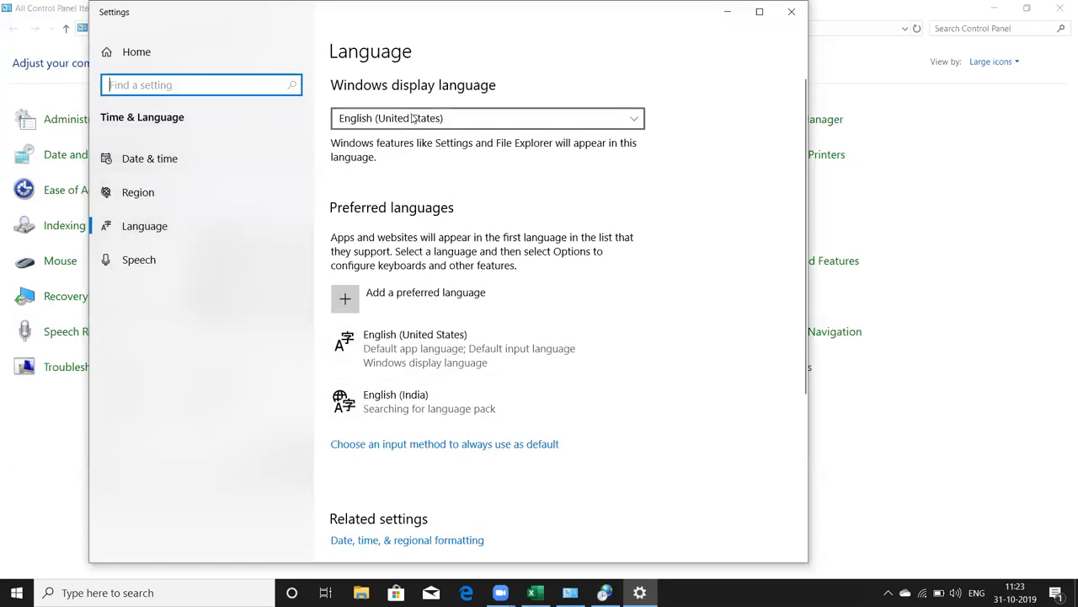
Keep India as the country in regional formatting, then close Settings and Region.
{"action": "left_click", "coordinate": [140, 157]}
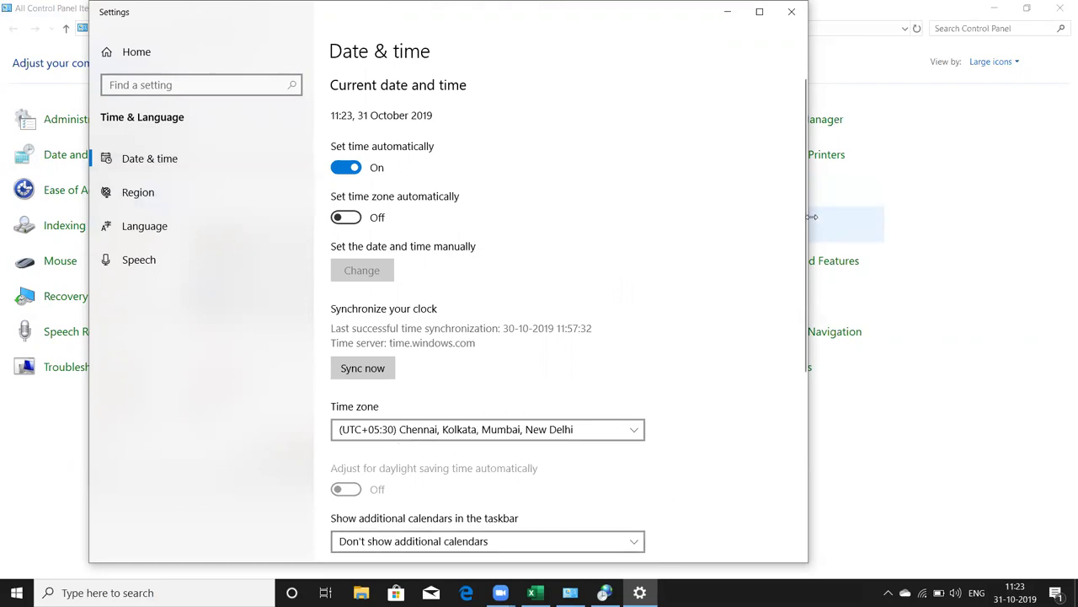
{"action": "mouse_move", "coordinate": [806, 226]}
{"action": "left_mouse_down"}
{"action": "mouse_move", "coordinate": [810, 339]}
{"action": "mouse_move", "coordinate": [792, 449]}
{"action": "left_mouse_up"}
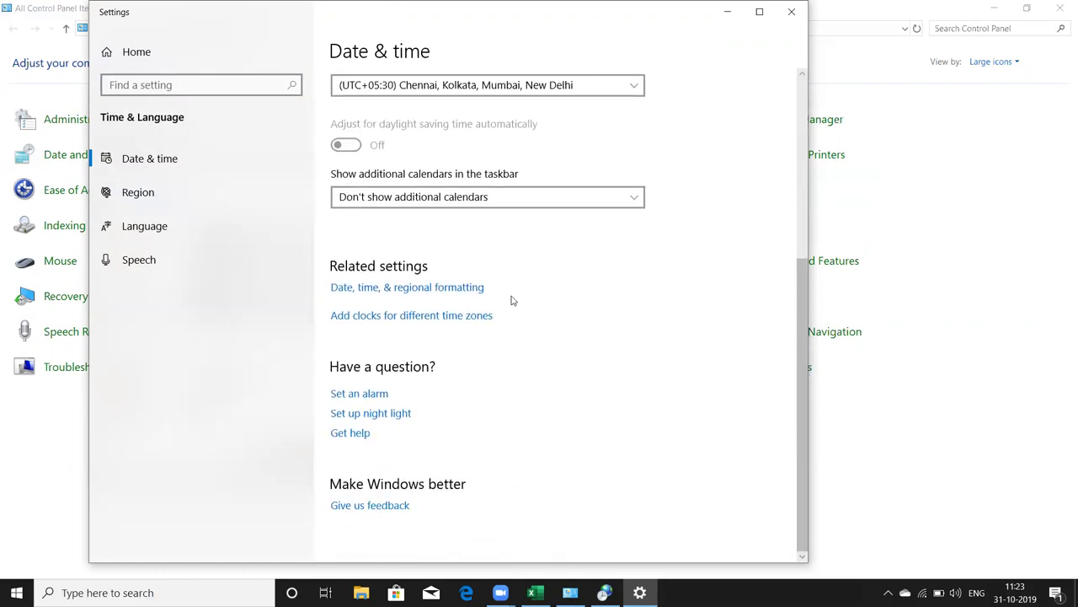
{"action": "left_click", "coordinate": [476, 290]}
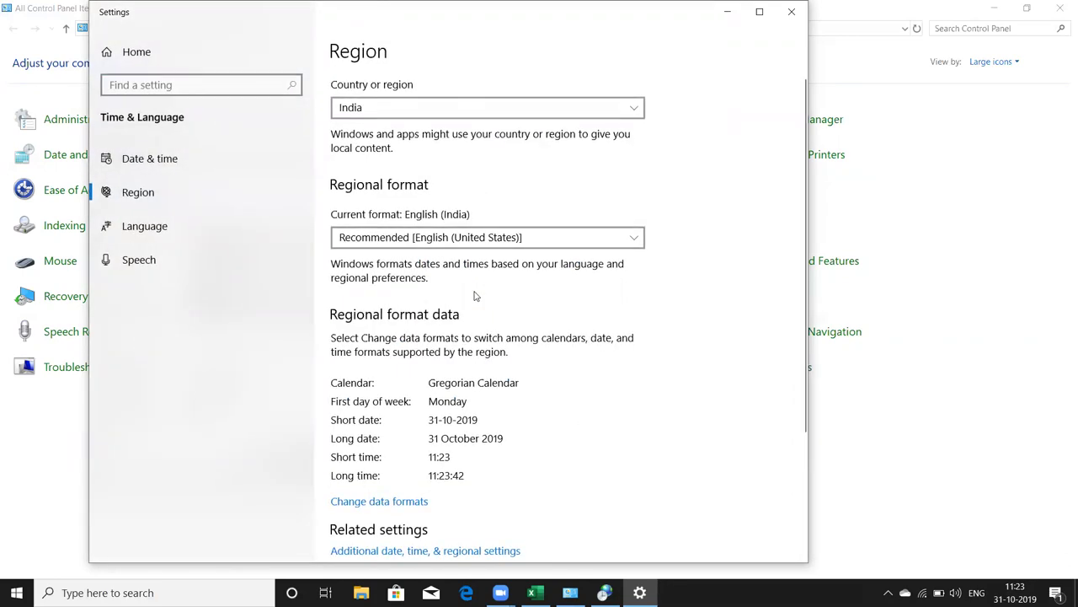
{"action": "left_click", "coordinate": [451, 113]}
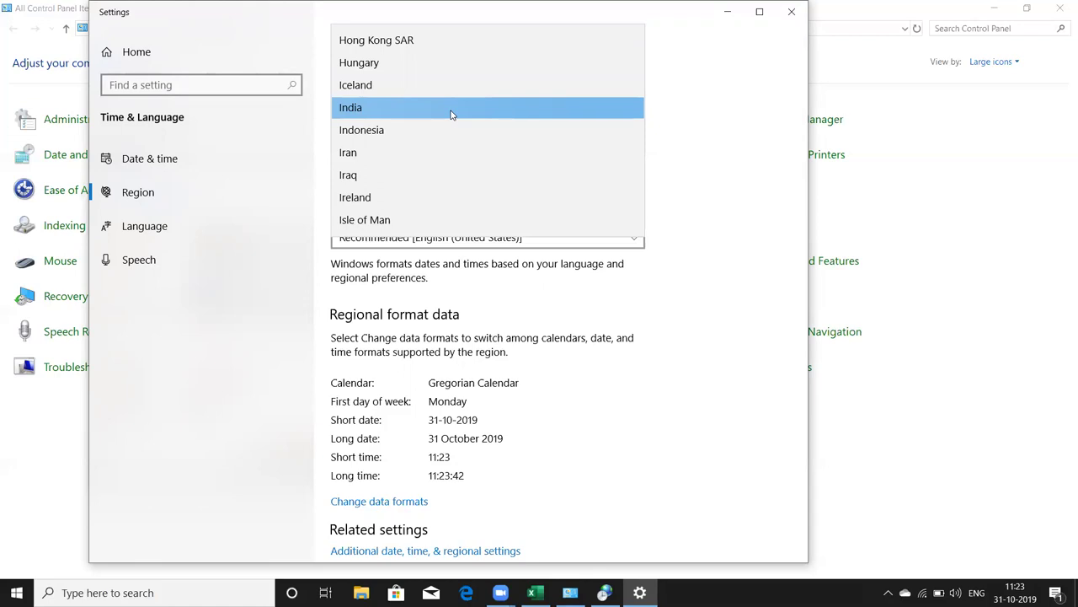
{"action": "left_click", "coordinate": [451, 114]}
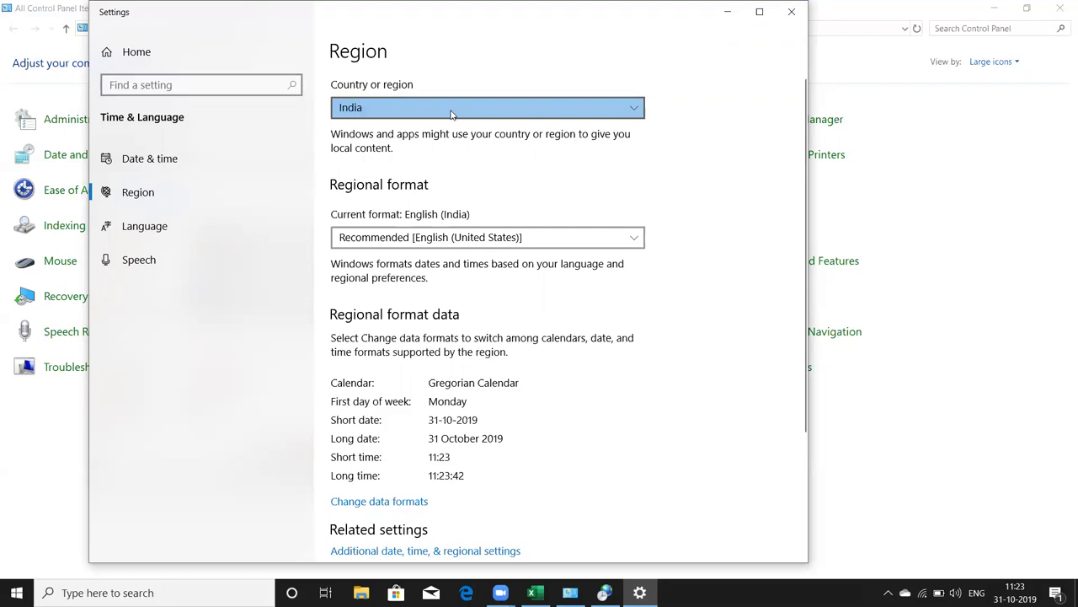
{"action": "left_click", "coordinate": [800, 11]}
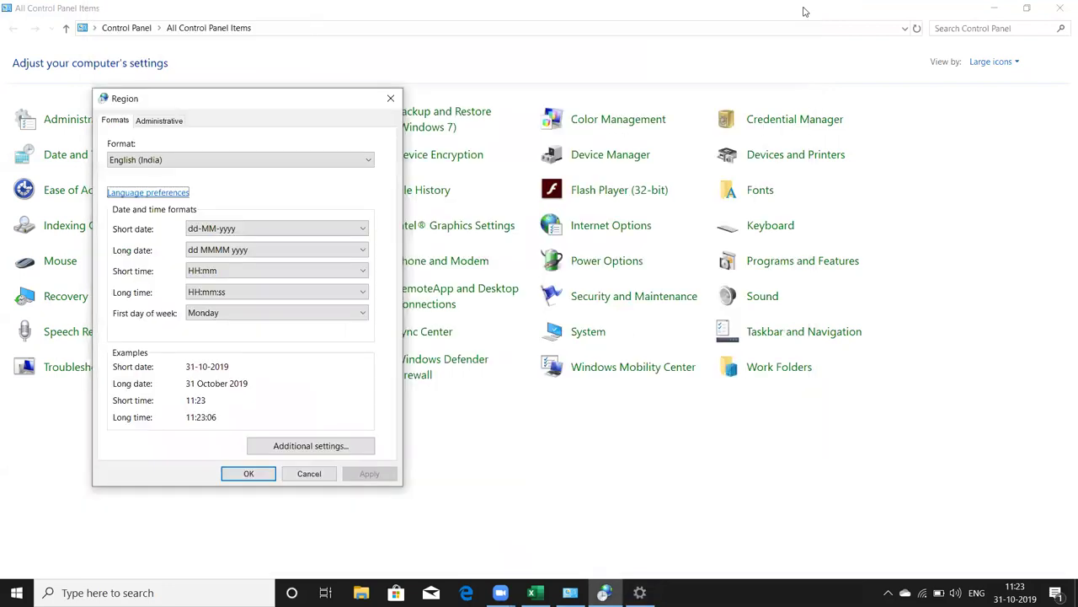
{"action": "left_click", "coordinate": [391, 99]}
{"action": "left_click", "coordinate": [1059, 8]}
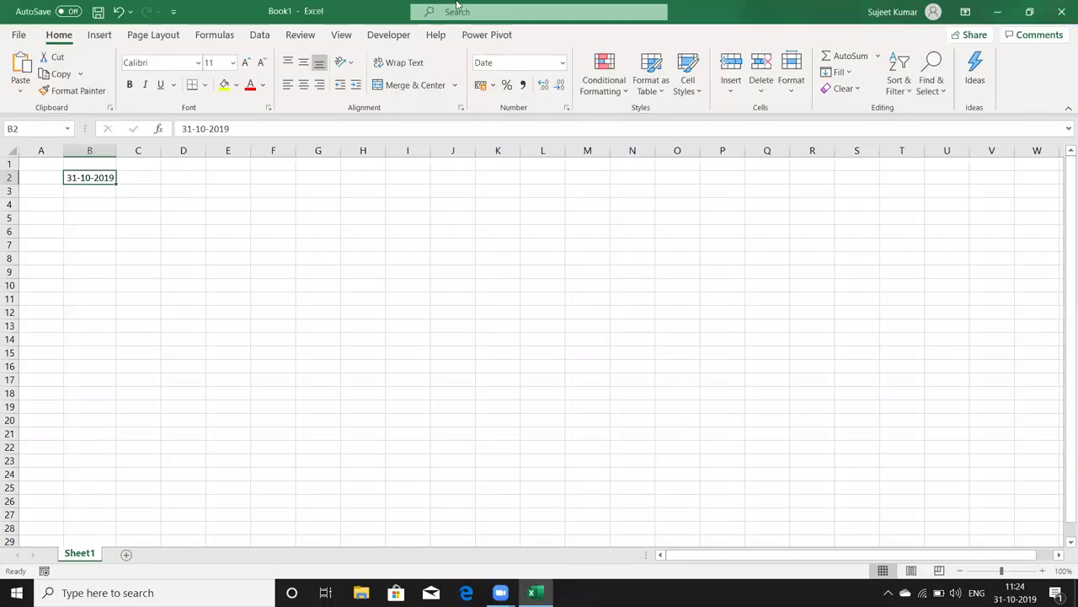
{"action": "left_click", "coordinate": [161, 184]}
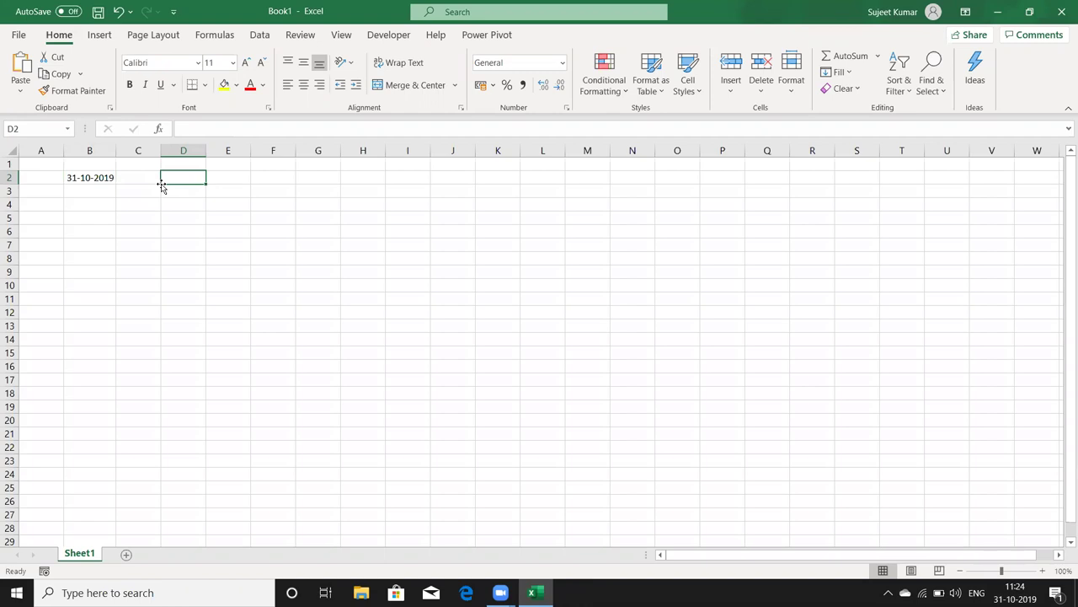
{"action": "type", "text": "128"}
{"action": "key", "text": "BackSpace"}
{"action": "type", "text": "/1"}
{"action": "key", "text": "Return"}
{"action": "key", "text": "Up"}
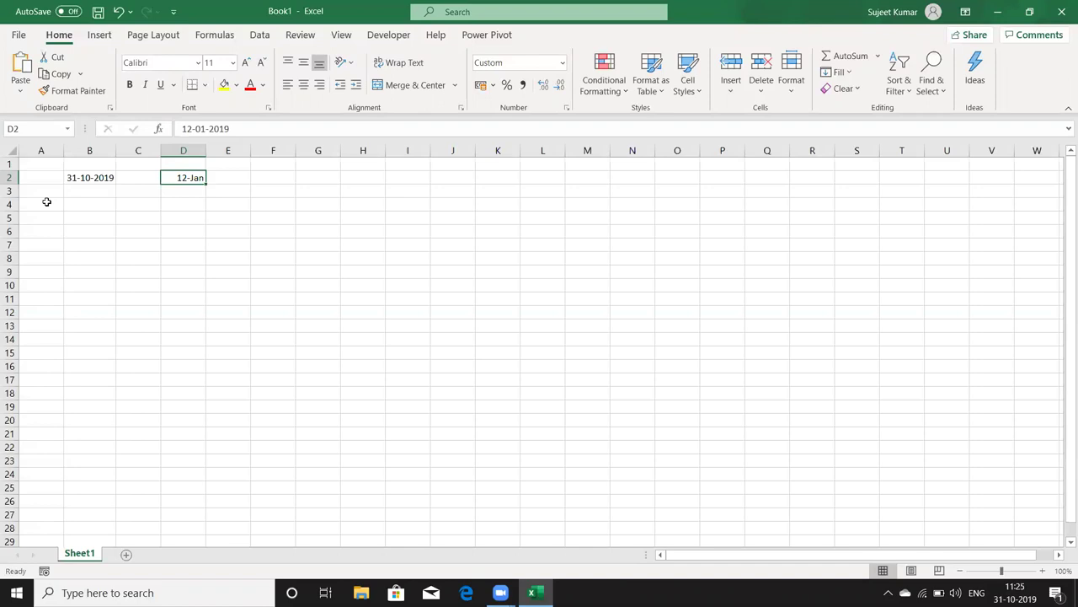
Clear the contents of row 2 from A2 to D2.
{"action": "key", "text": "ctrl+Left"}
{"action": "key", "text": "ctrl+Left"}
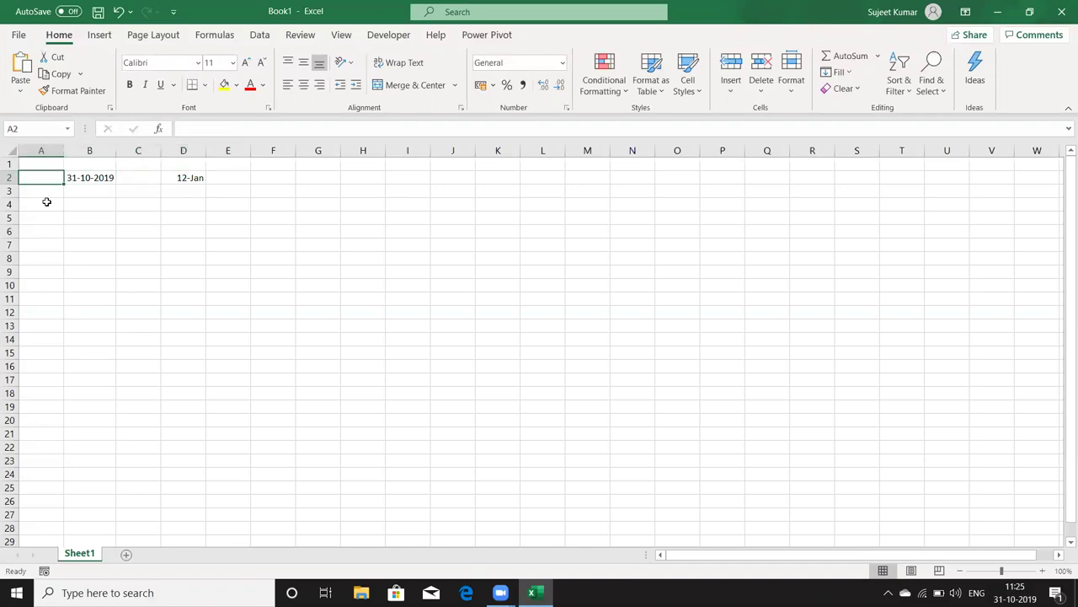
{"action": "key", "text": "ctrl+shift+Right"}
{"action": "key", "text": "ctrl+shift+Right"}
{"action": "key", "text": "Delete"}
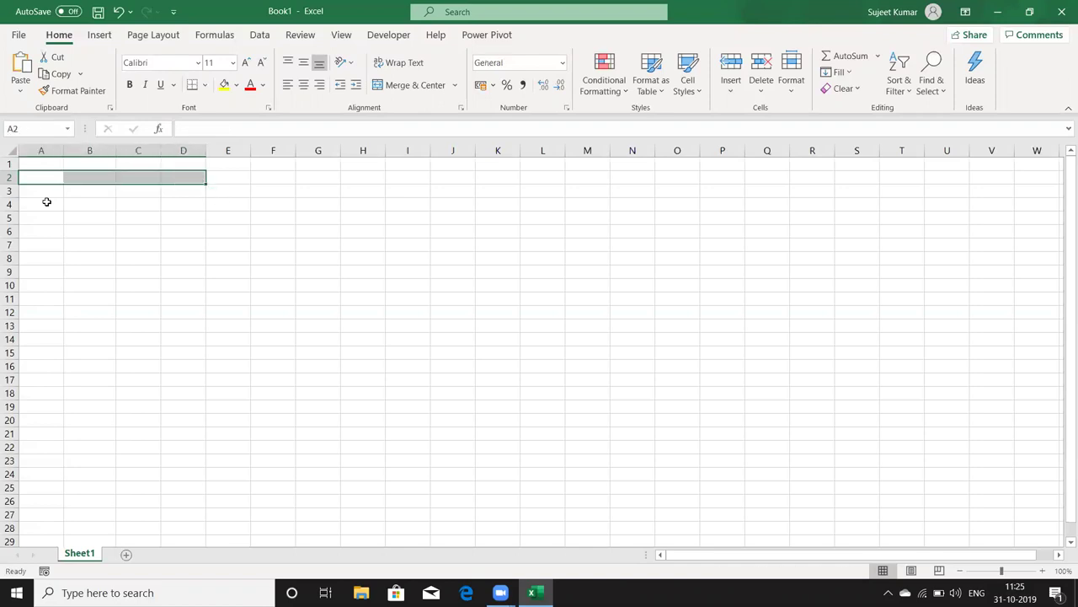
{"action": "key", "text": "Right"}
{"action": "key", "text": "Left"}
Enter =TODAY() in B2.
{"action": "key", "text": "Right"}
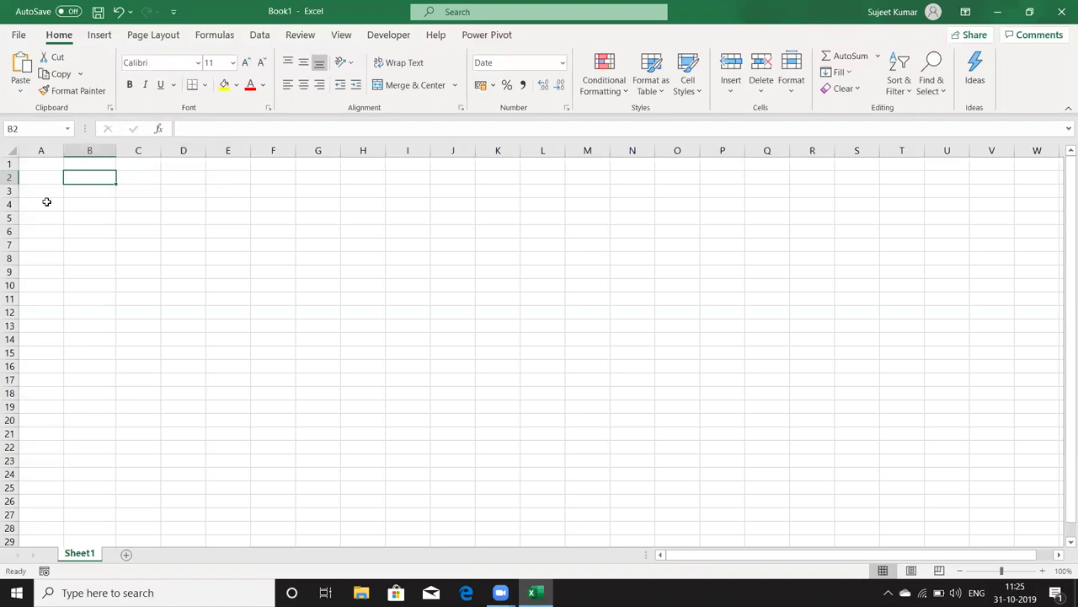
{"action": "type", "text": "=to"}
{"action": "key", "text": "Tab"}
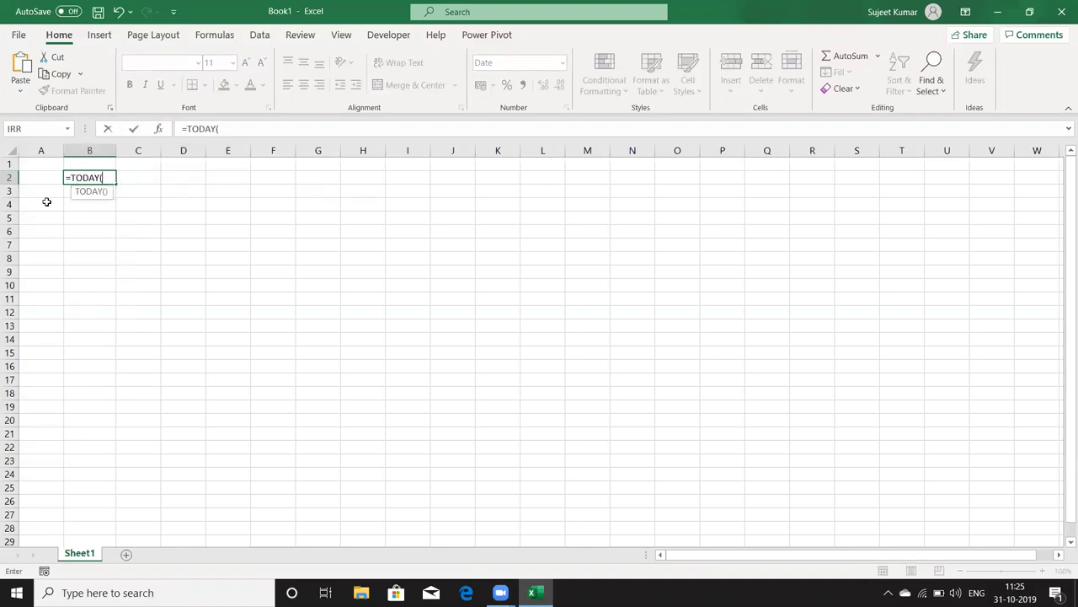
{"action": "type", "text": ")"}
{"action": "key", "text": "Return"}
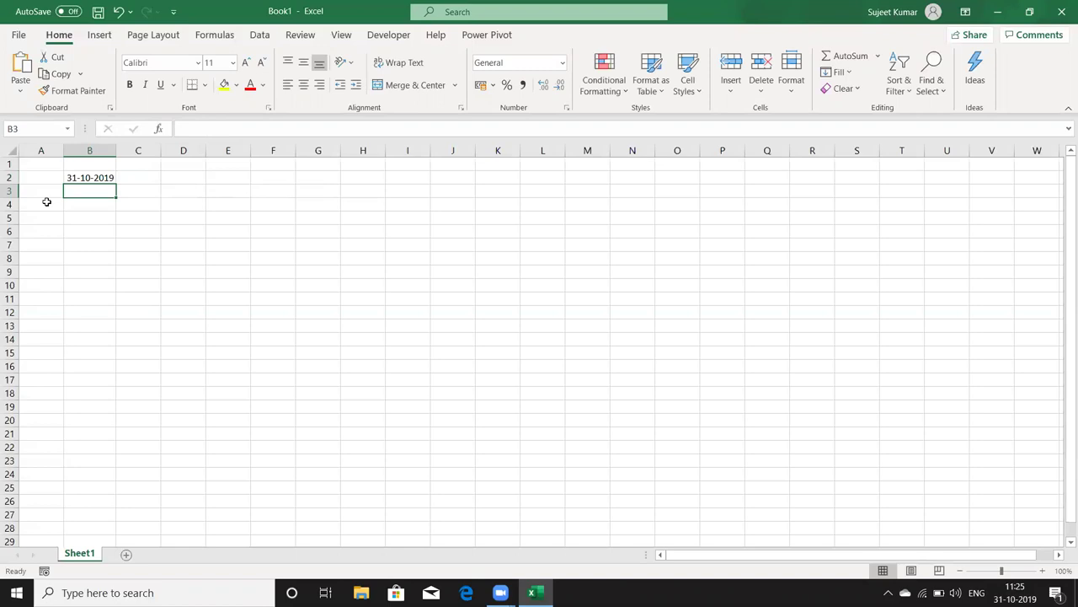
Enter =NOW() in B3, replacing the mistyped plain text.
{"action": "type", "text": "now"}
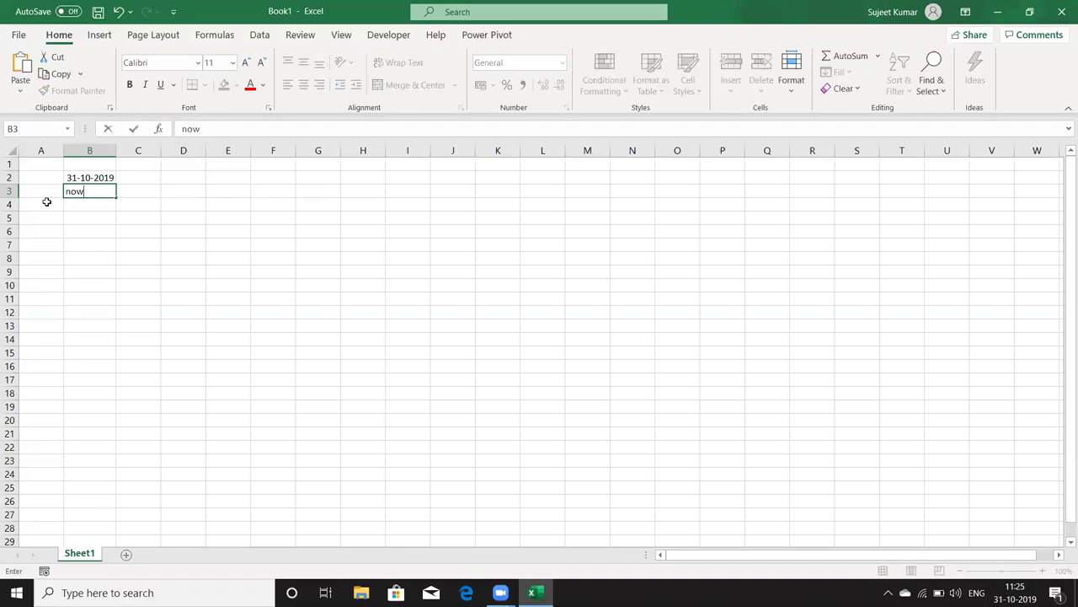
{"action": "key", "text": "Tab"}
{"action": "key", "text": "Left"}
{"action": "key", "text": "Left"}
{"action": "key", "text": "Right"}
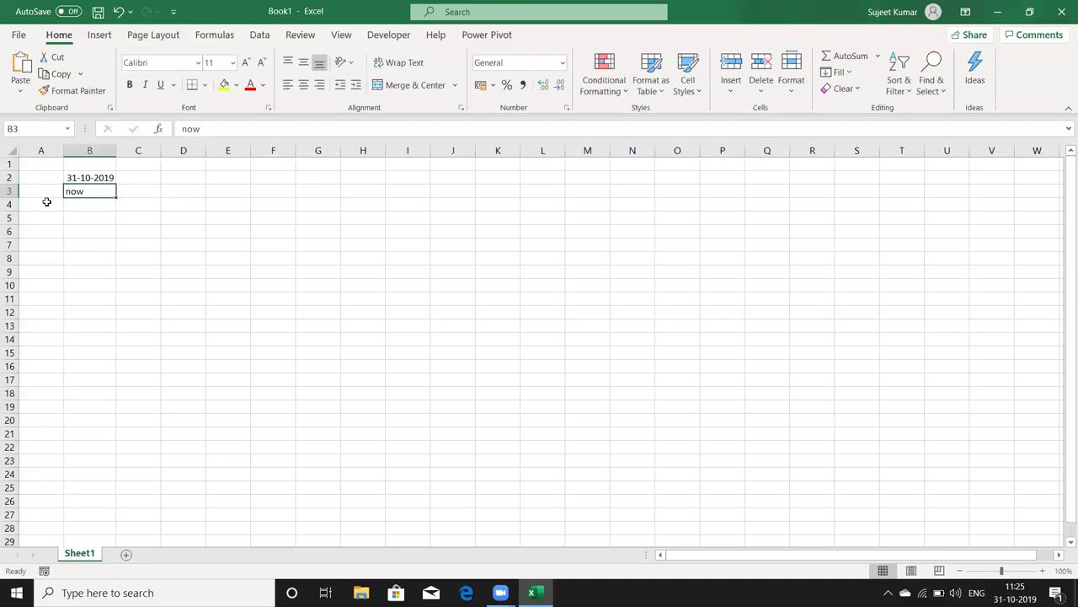
{"action": "type", "text": "=now"}
{"action": "key", "text": "Tab"}
{"action": "type", "text": ")"}
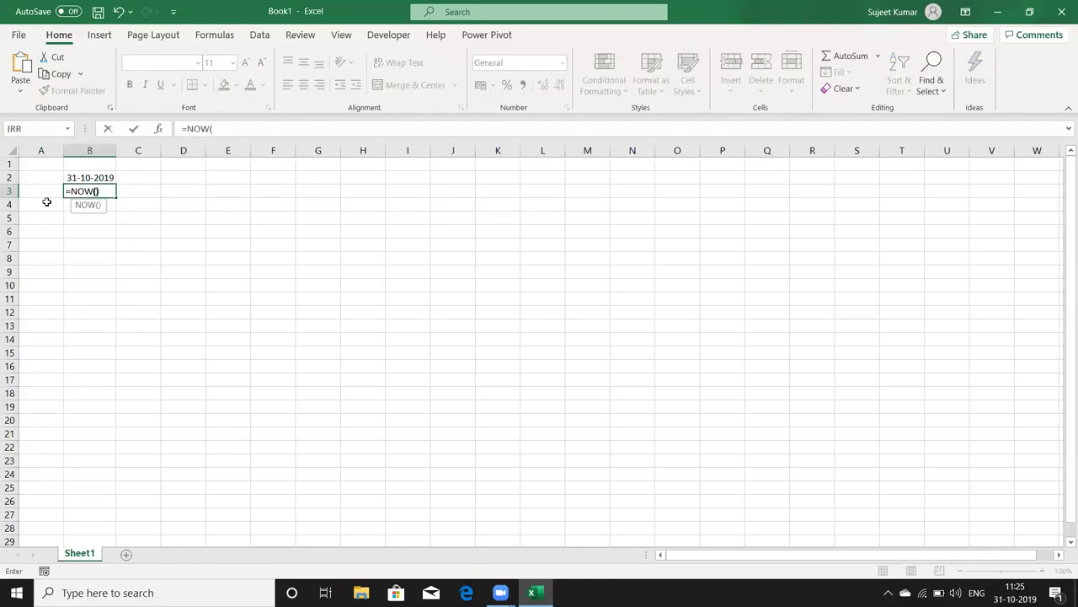
{"action": "key", "text": "Return"}
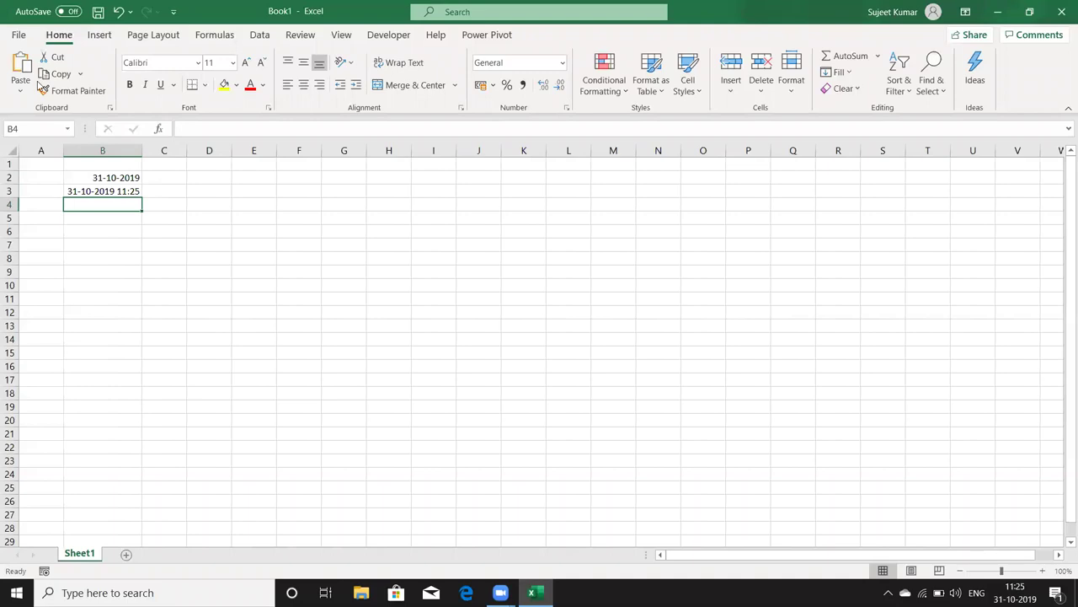
Enter =HOUR(B2) in C2.
{"action": "key", "text": "Down"}
{"action": "key", "text": "Down"}
{"action": "key", "text": "Down"}
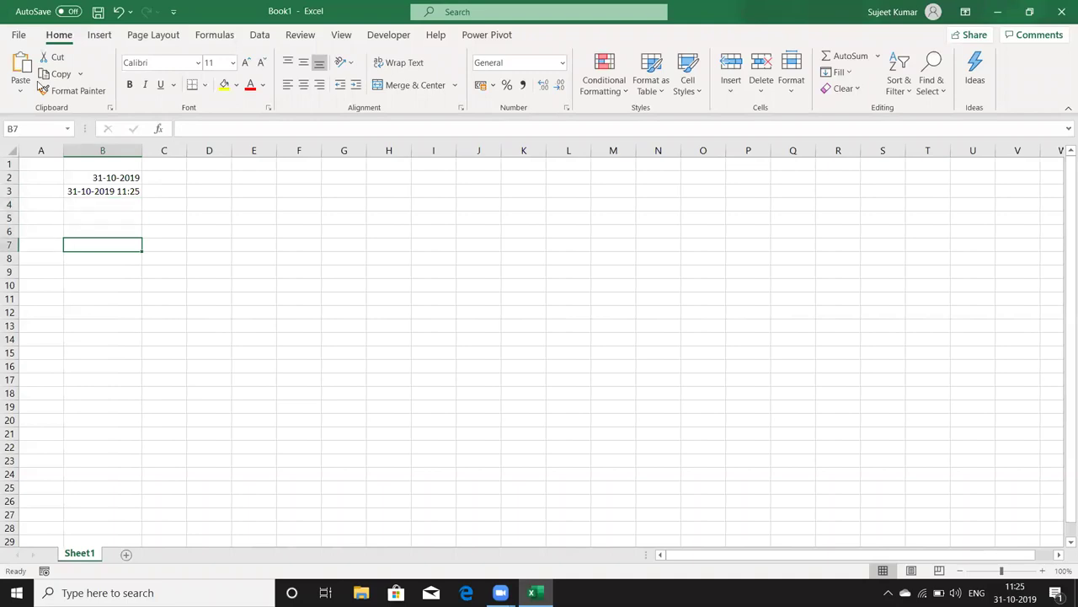
{"action": "key", "text": "Up"}
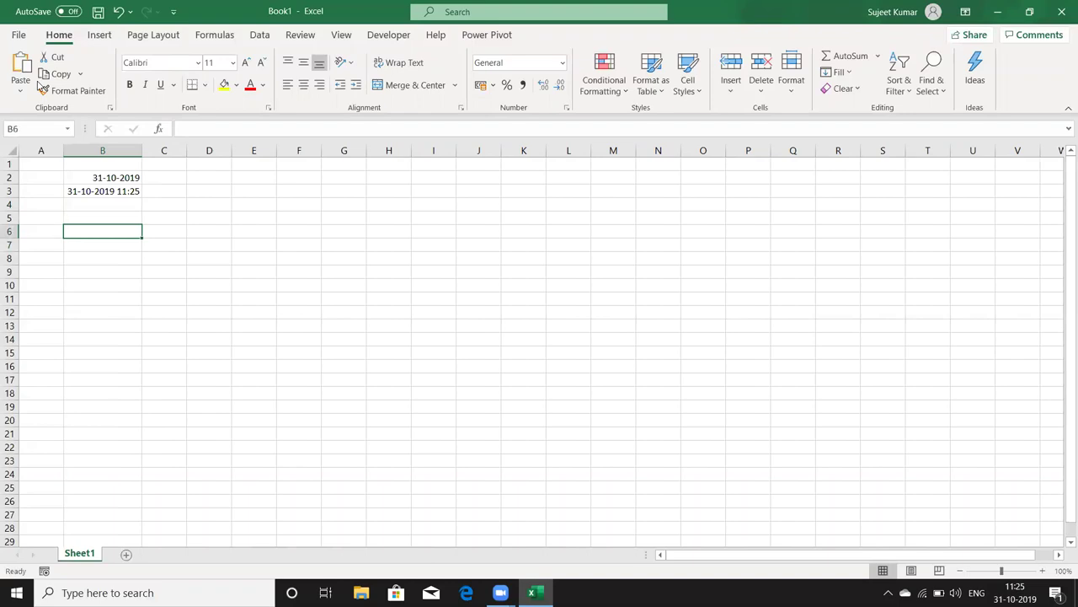
{"action": "key", "text": "Up"}
{"action": "key", "text": "Up"}
{"action": "key", "text": "Up"}
{"action": "key", "text": "Up"}
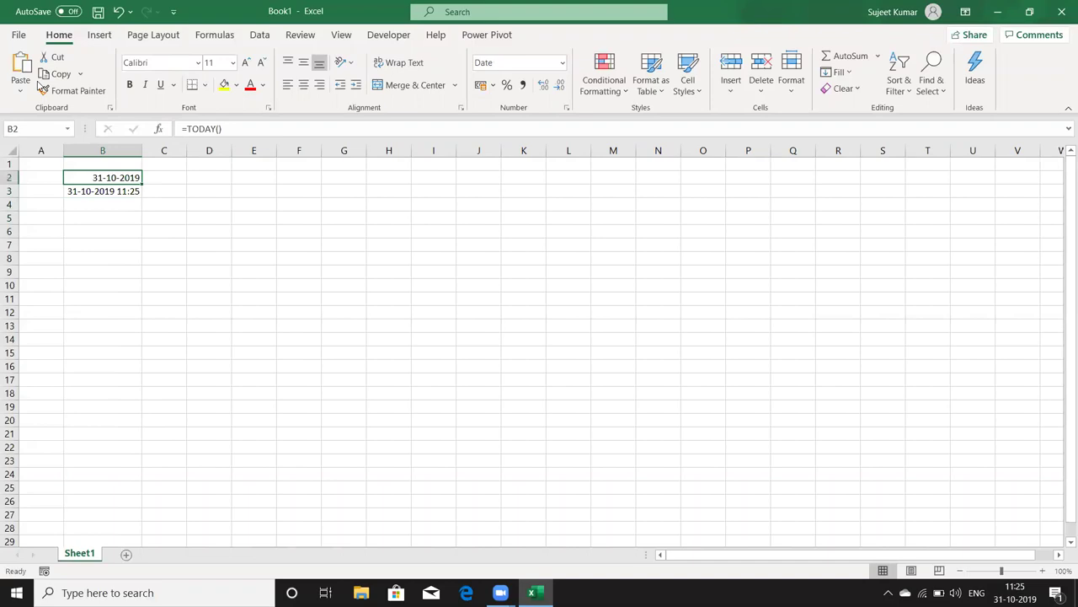
{"action": "key", "text": "Right"}
{"action": "type", "text": "=ho"}
{"action": "key", "text": "Tab"}
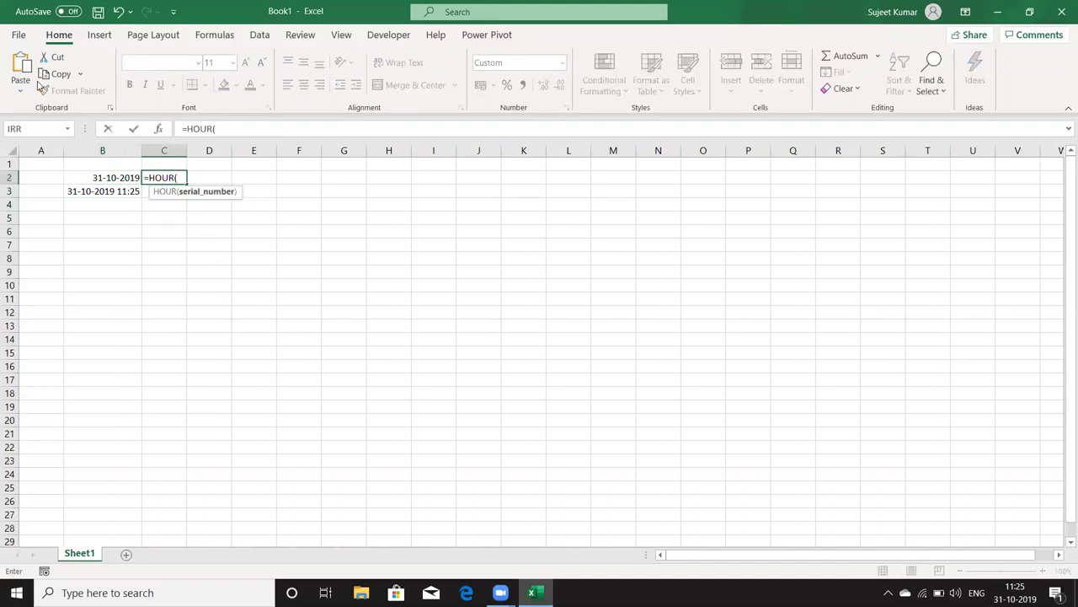
{"action": "type", "text": "B2)"}
{"action": "key", "text": "Return"}
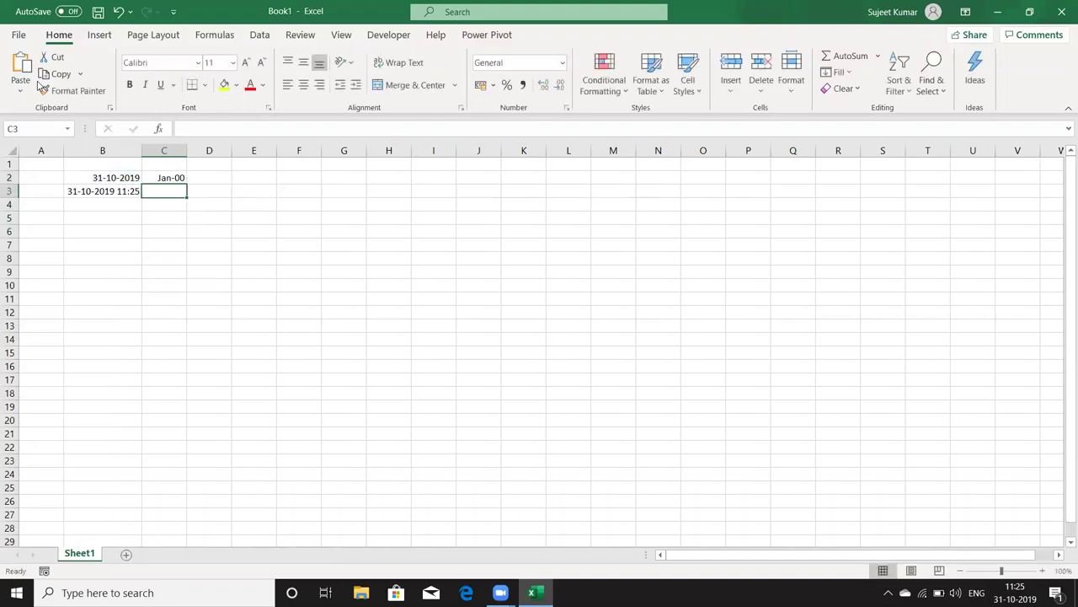
Replace C2 with =MONTH(B2), giving 10.
{"action": "key", "text": "Up"}
{"action": "key", "text": "ctrl+shift+grave"}
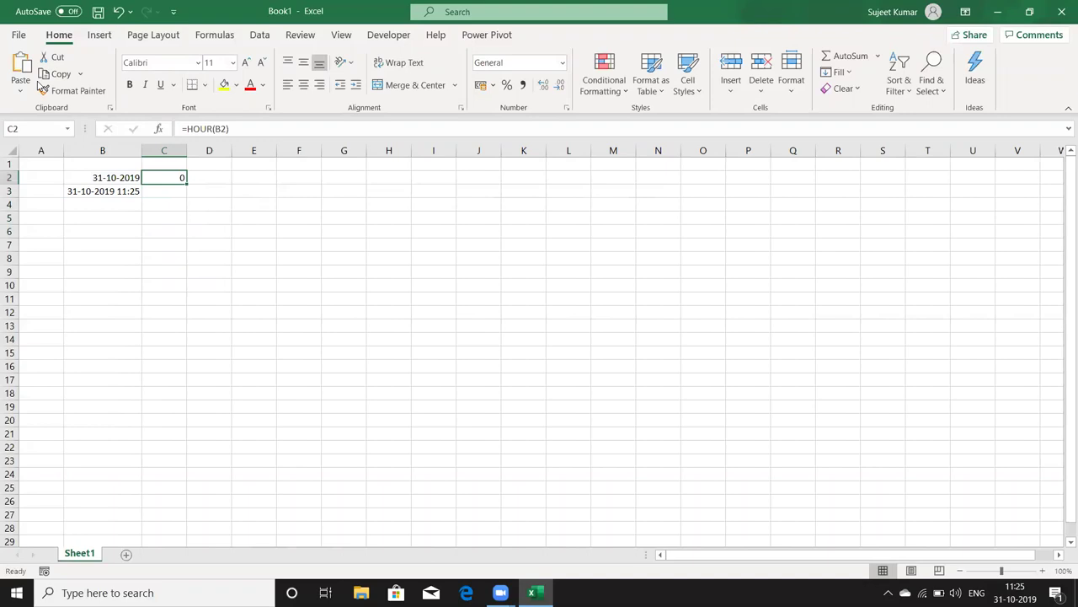
{"action": "type", "text": "="}
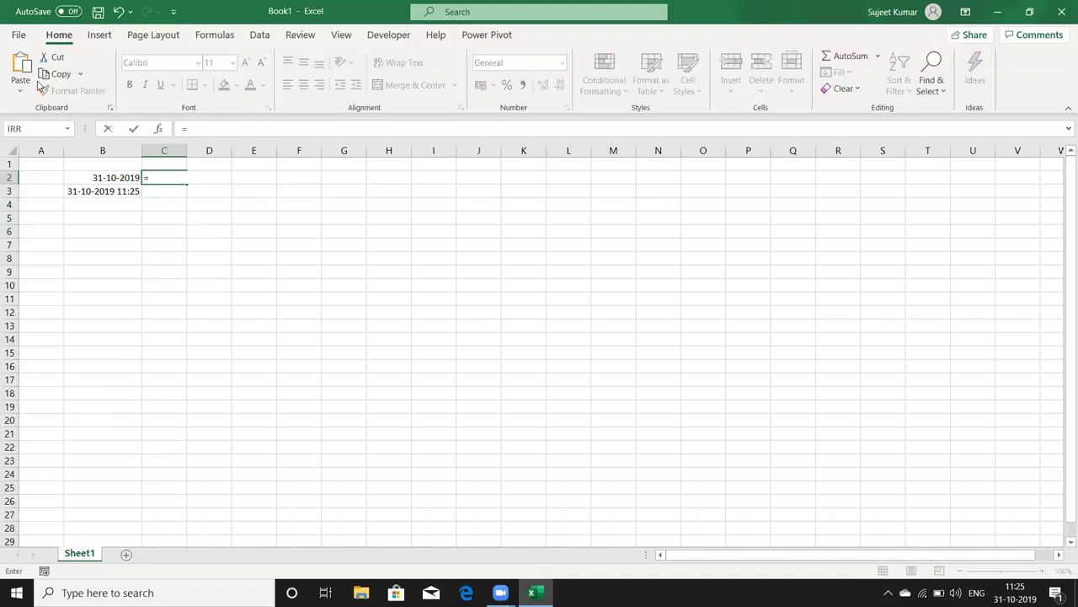
{"action": "type", "text": "mo"}
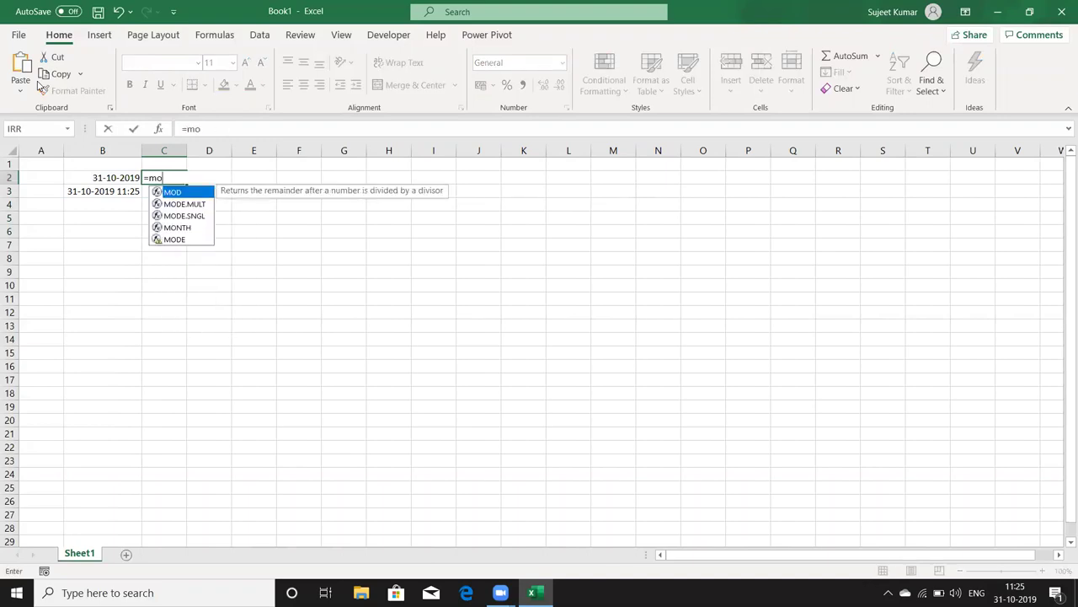
{"action": "key", "text": "Down"}
{"action": "key", "text": "Down"}
{"action": "key", "text": "Down"}
{"action": "key", "text": "Tab"}
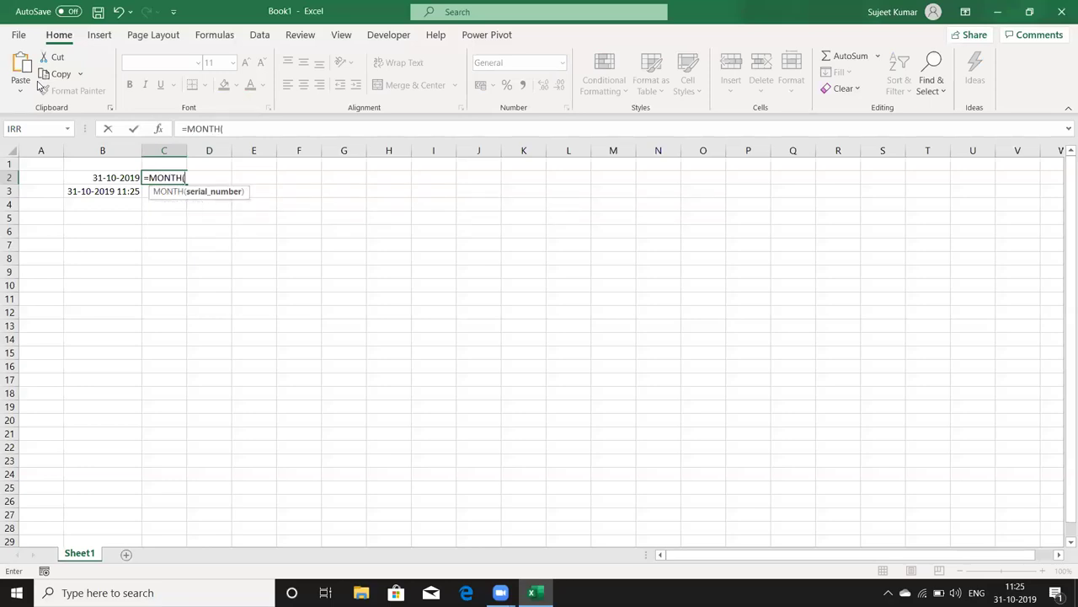
{"action": "key", "text": "Left"}
{"action": "type", "text": ")"}
{"action": "key", "text": "Return"}
{"action": "key", "text": "Up"}
Enter =YEAR(B2) in D2.
{"action": "key", "text": "Right"}
{"action": "type", "text": "="}
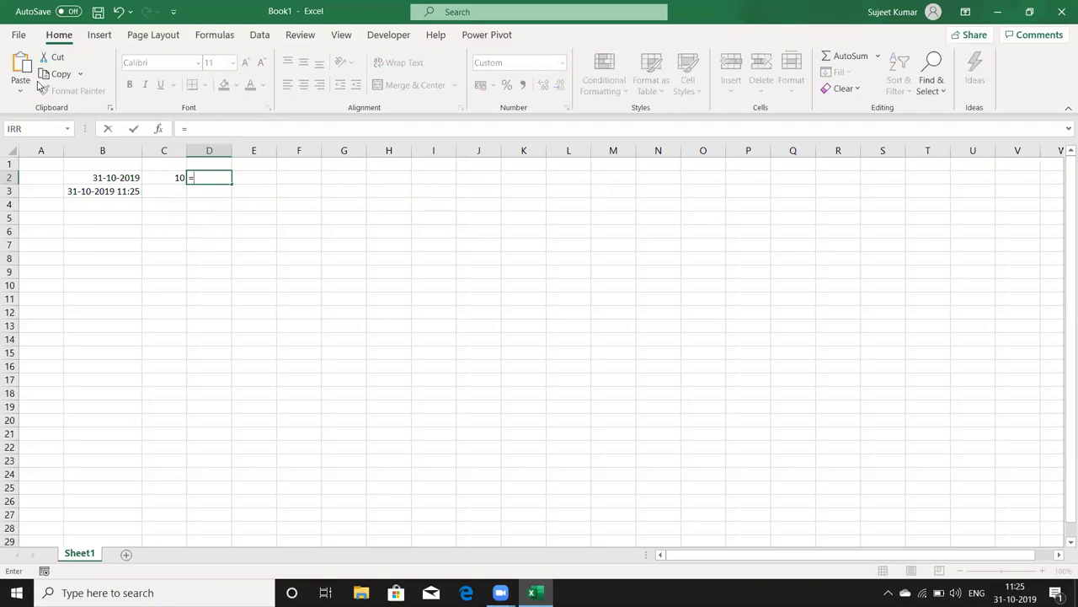
{"action": "type", "text": "y"}
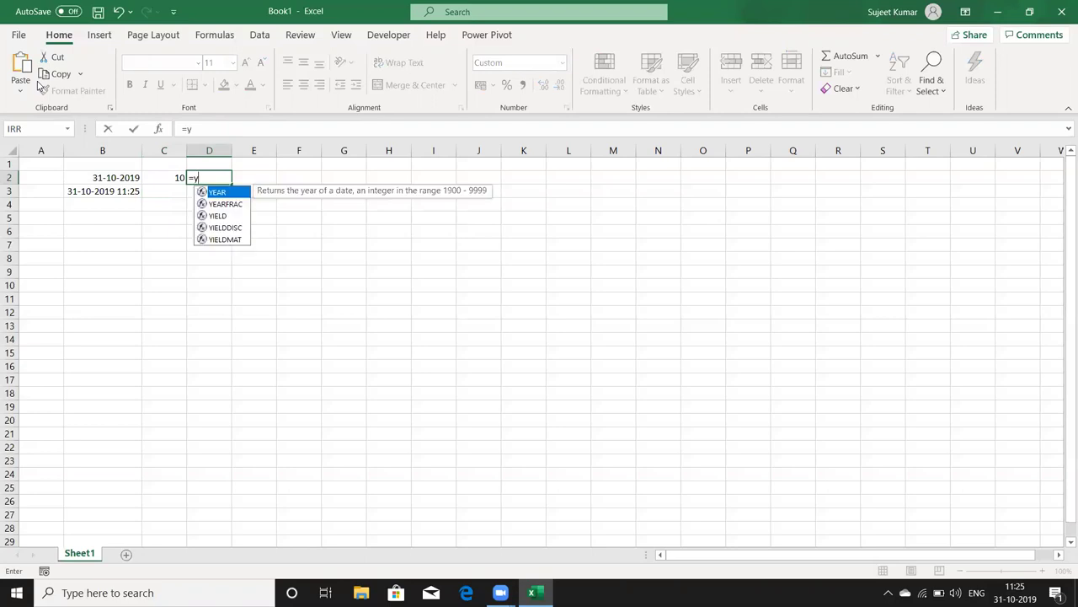
{"action": "key", "text": "Tab"}
{"action": "key", "text": "Left"}
{"action": "key", "text": "Left"}
{"action": "key", "text": "Tab"}
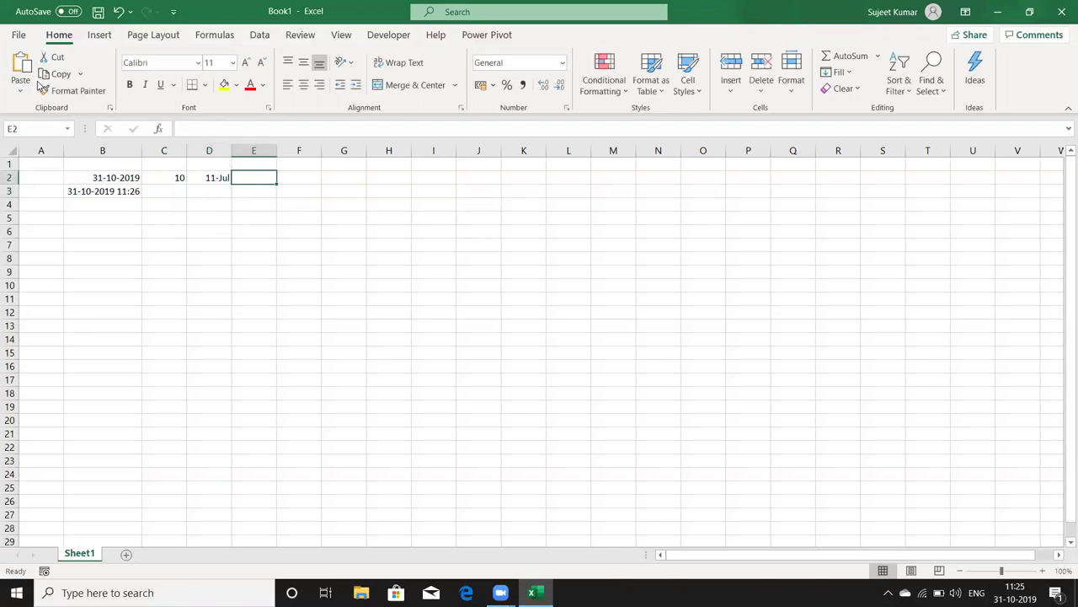
Enter =DAY(B2) in E2, giving 31.
{"action": "type", "text": "=da"}
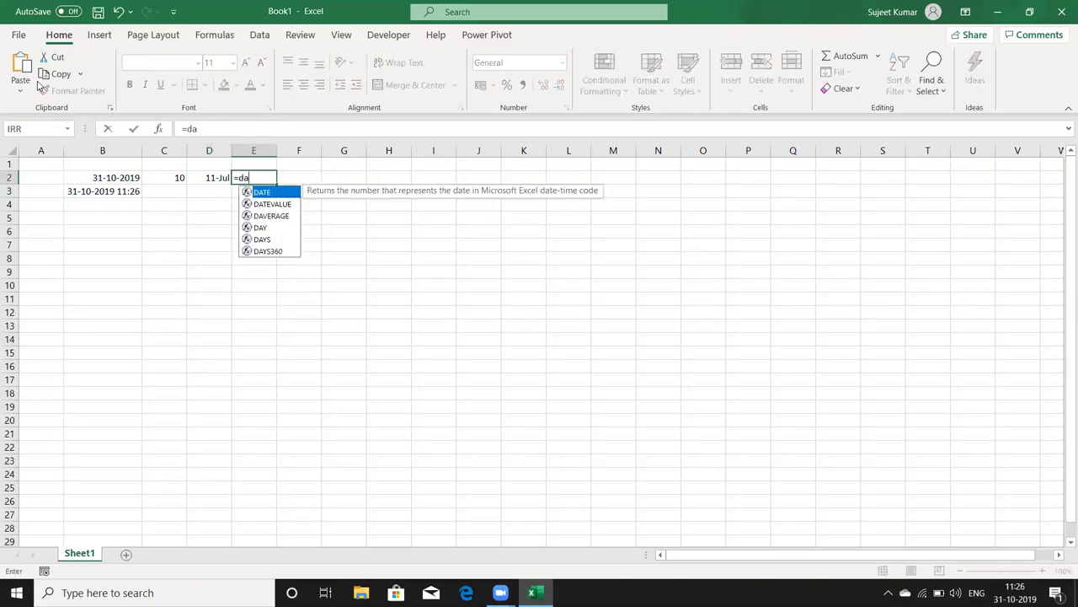
{"action": "type", "text": "y"}
{"action": "key", "text": "Tab"}
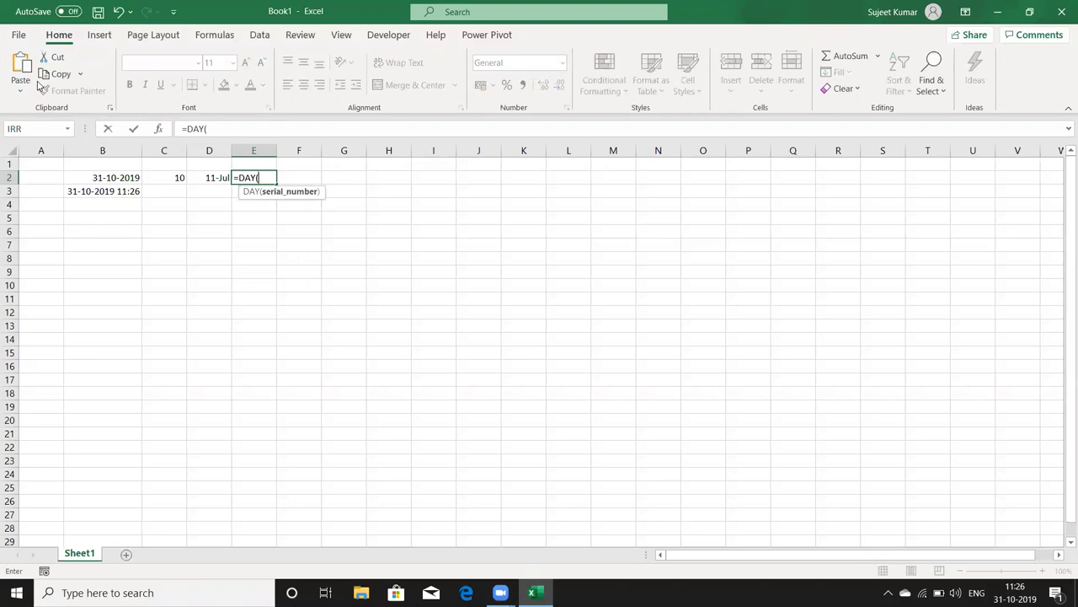
{"action": "key", "text": "Left"}
{"action": "key", "text": "Left"}
{"action": "key", "text": "Left"}
{"action": "key", "text": "Return"}
{"action": "key", "text": "Up"}
Format D2 as General so it shows 2019, and review the row 2 formulas.
{"action": "key", "text": "Left"}
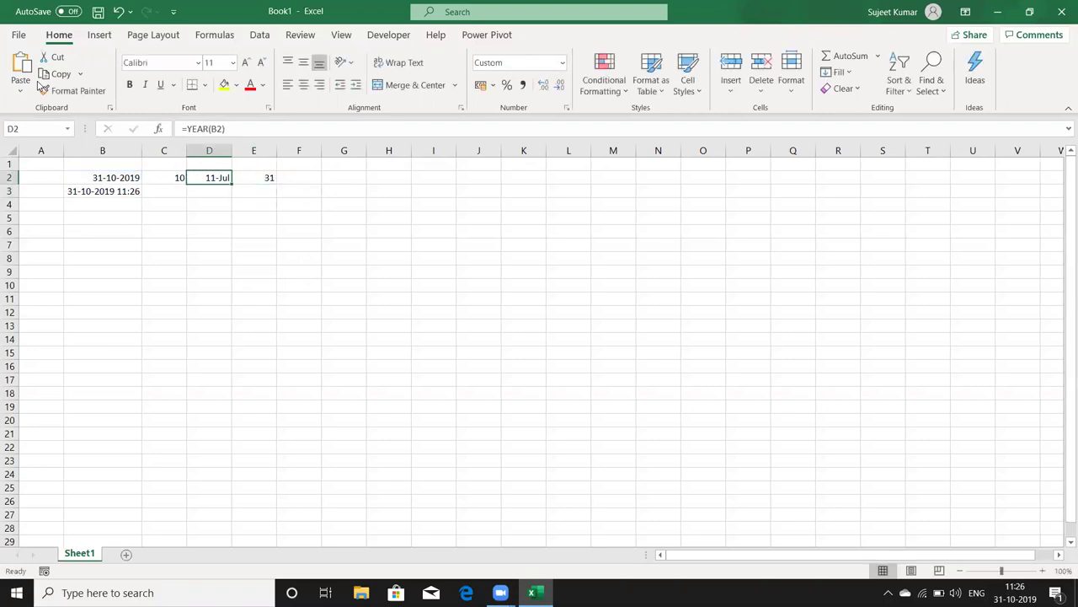
{"action": "key", "text": "ctrl+shift+2"}
{"action": "key", "text": "ctrl+shift+1"}
{"action": "key", "text": "ctrl+shift+asciitilde"}
{"action": "key", "text": "Left"}
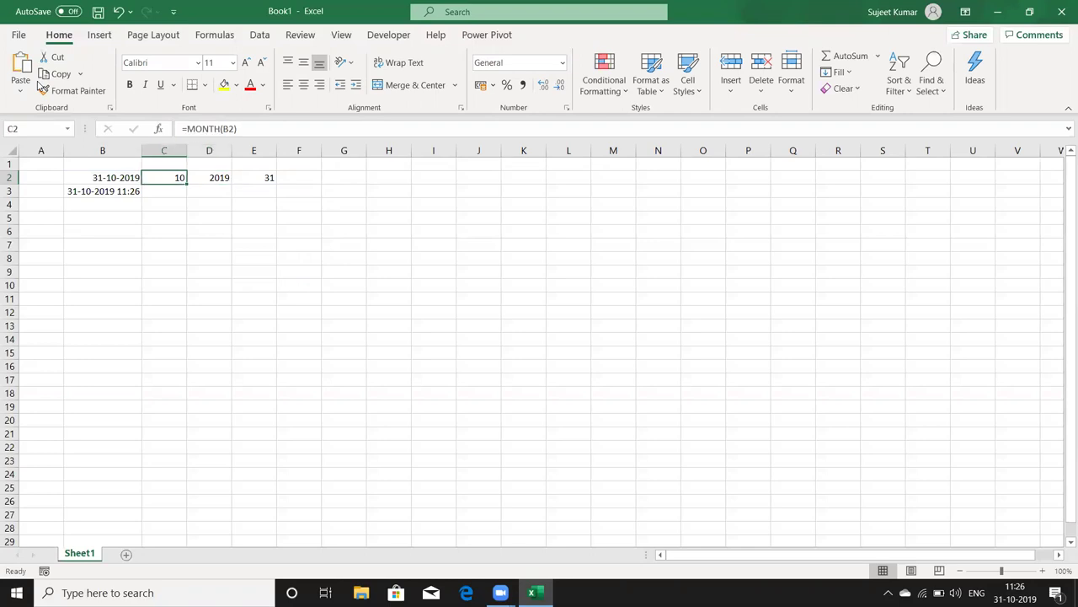
{"action": "key", "text": "Right"}
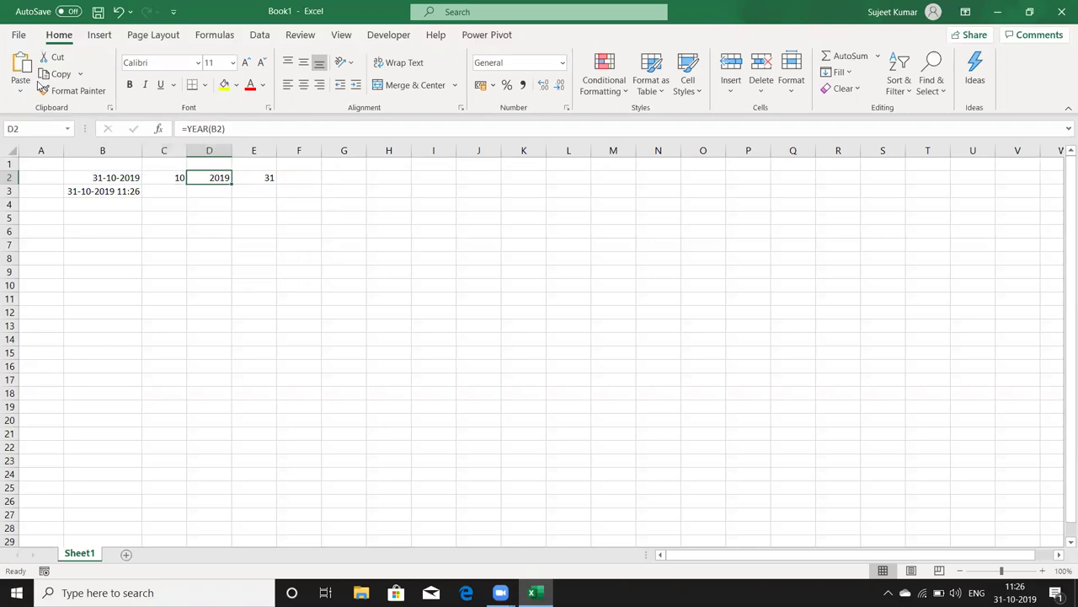
{"action": "key", "text": "Right"}
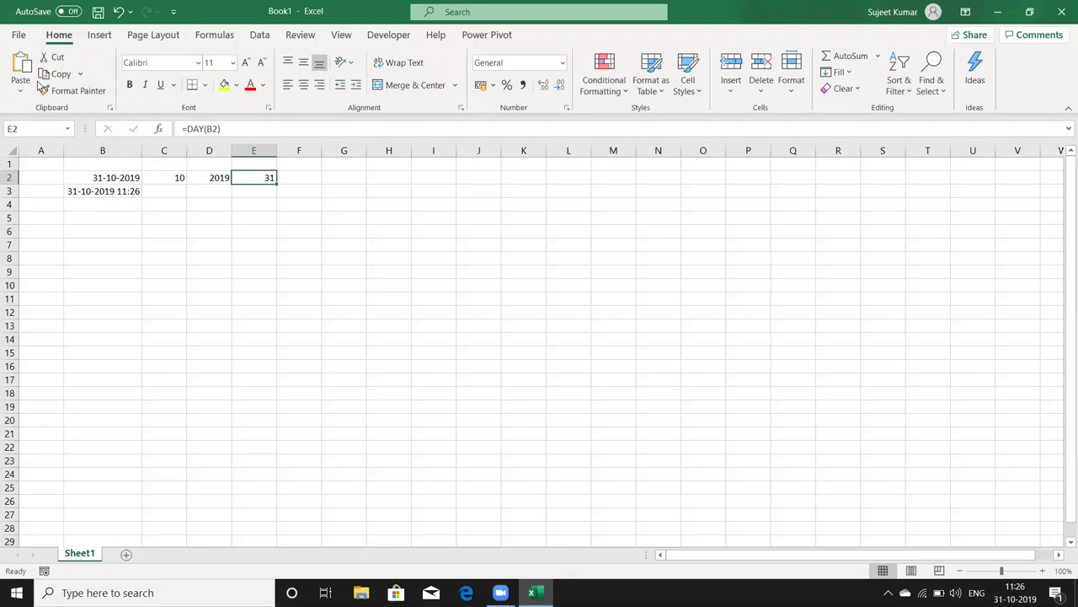
{"action": "key", "text": "Right"}
Begin a DATE formula in F2 with D2 as the year argument.
{"action": "type", "text": "="}
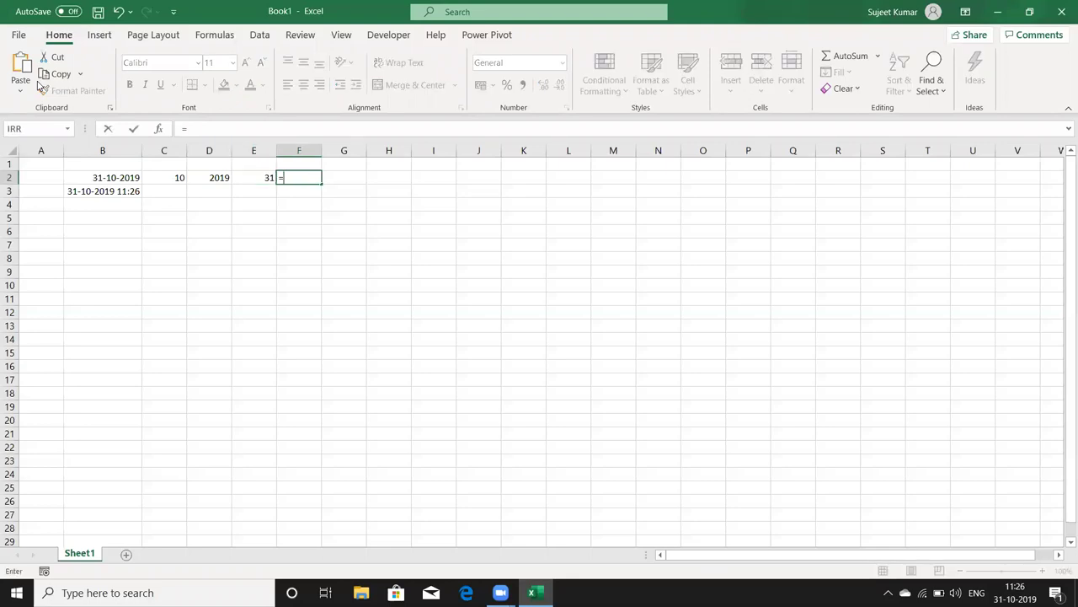
{"action": "type", "text": "date"}
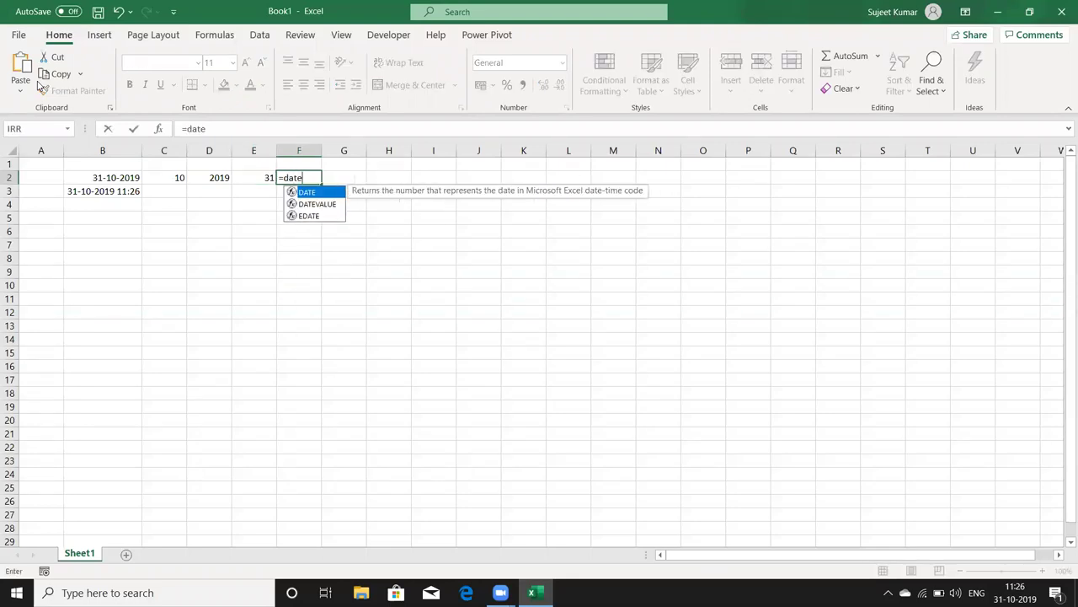
{"action": "key", "text": "Tab"}
{"action": "key", "text": "Left"}
{"action": "key", "text": "Left"}
{"action": "type", "text": ","}
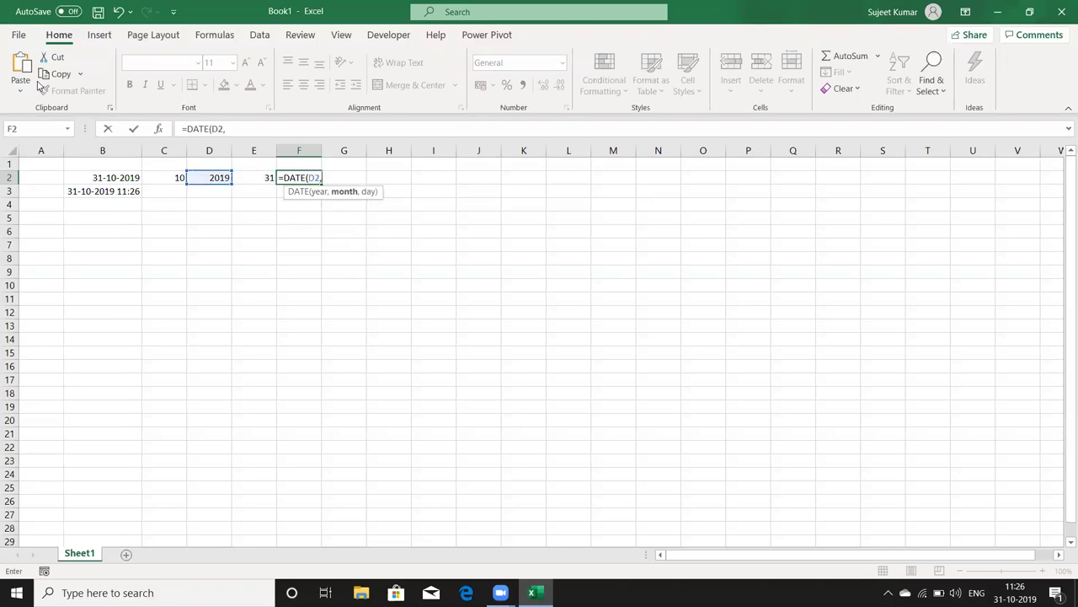
{"action": "key", "text": "Left"}
{"action": "key", "text": "Left"}
{"action": "key", "text": "Left"}
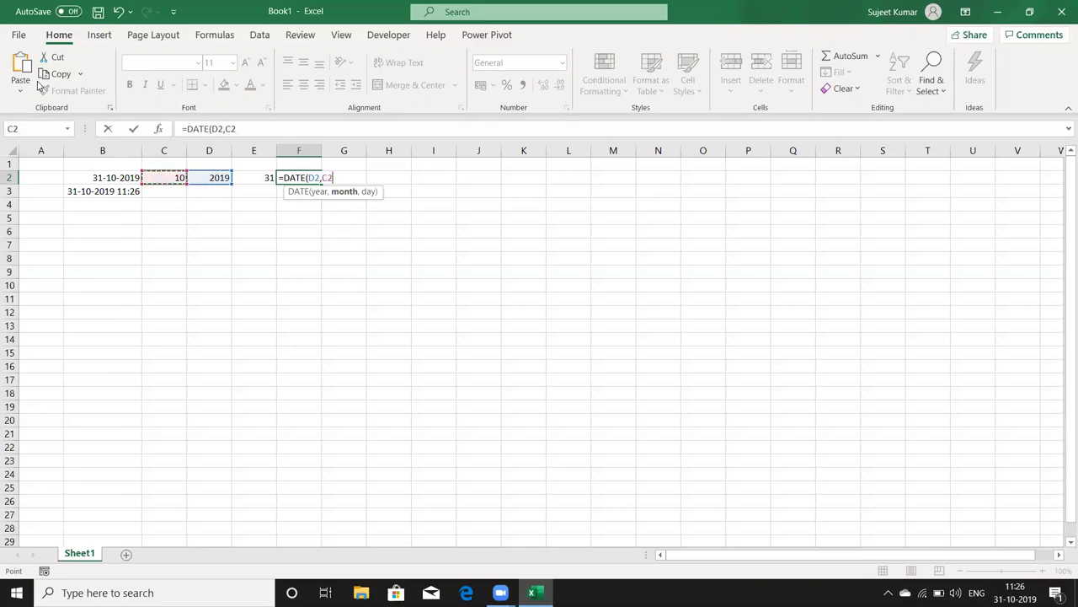
{"action": "type", "text": ","}
{"action": "key", "text": "Left"}
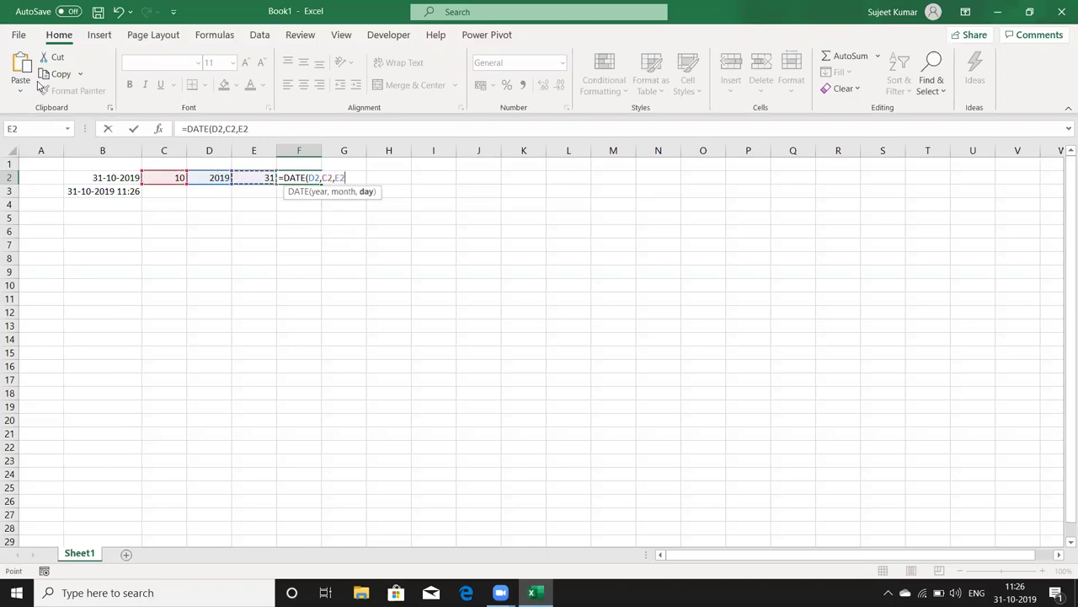
Complete F2 as =DATE(D2,C2,E2), showing 31-10-2019.
{"action": "key", "text": "BackSpace"}
{"action": "key", "text": "BackSpace"}
{"action": "key", "text": "BackSpace"}
{"action": "key", "text": "BackSpace"}
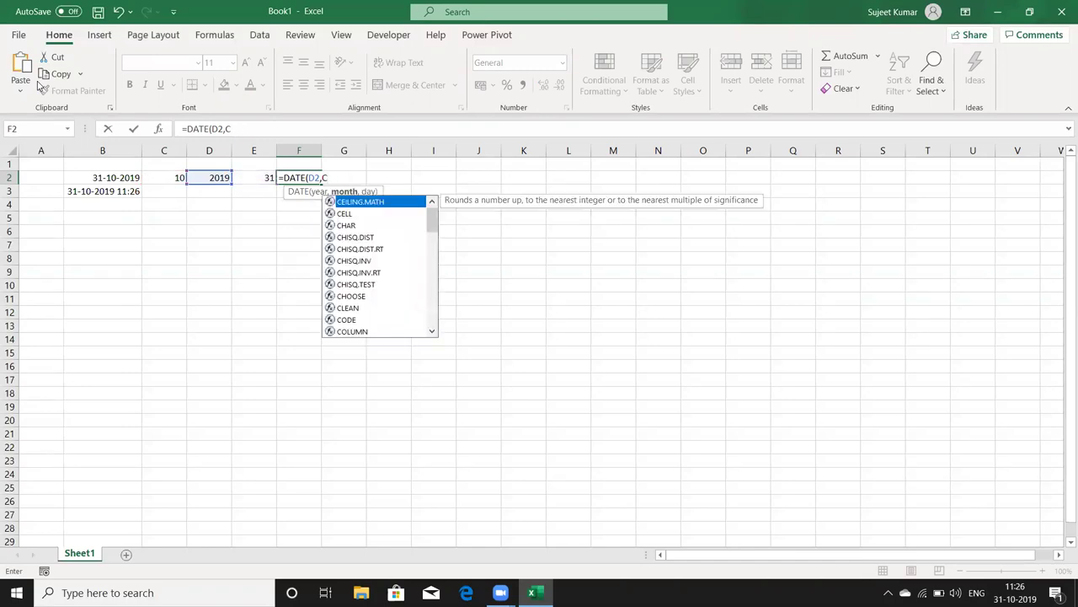
{"action": "key", "text": "BackSpace"}
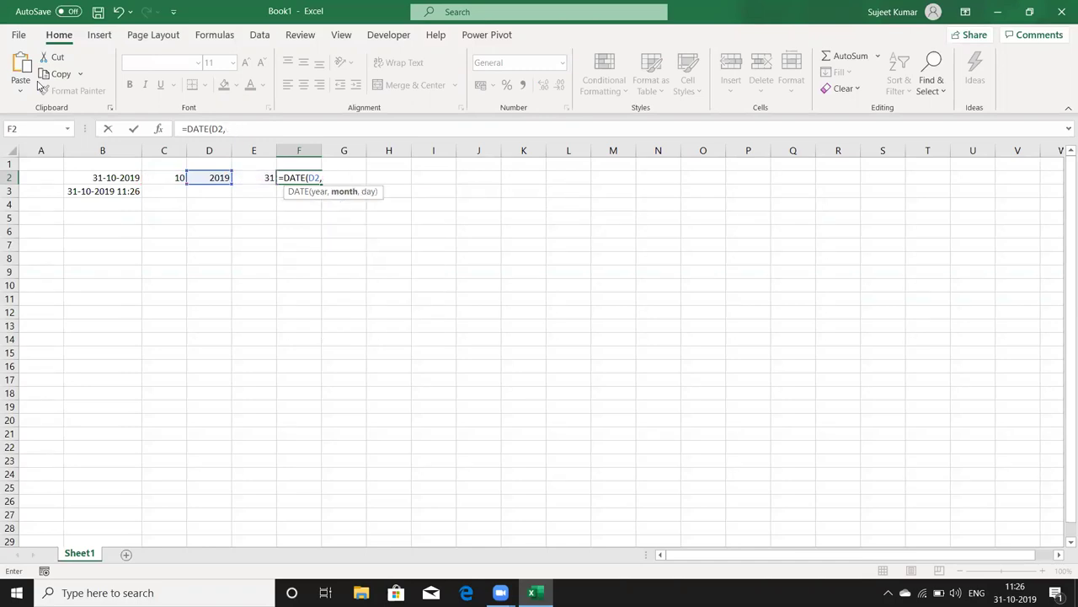
{"action": "left_click", "coordinate": [165, 189]}
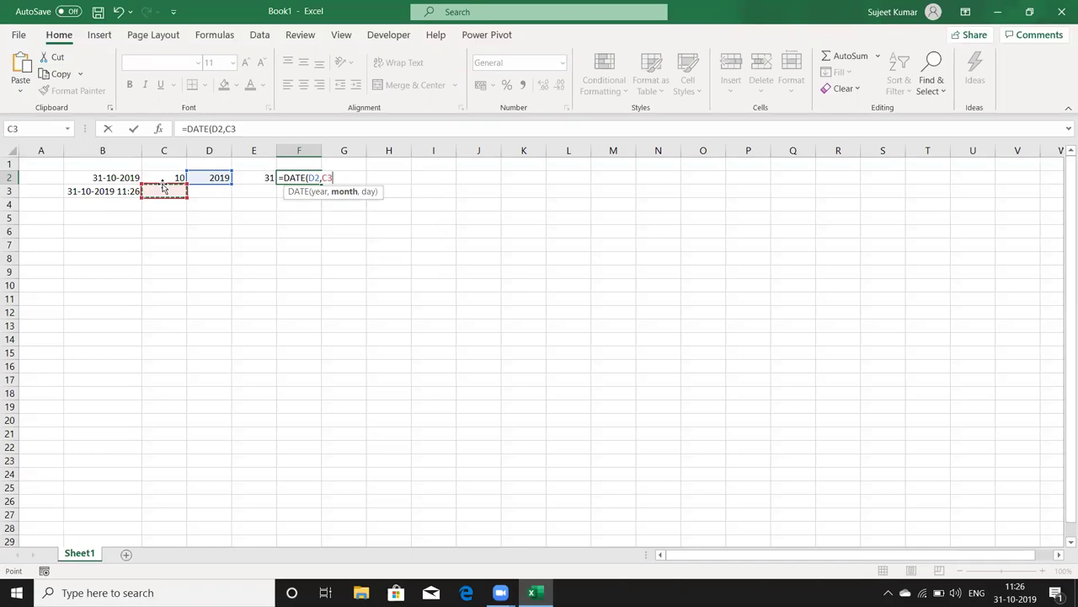
{"action": "left_click", "coordinate": [167, 178]}
{"action": "type", "text": ","}
{"action": "left_click", "coordinate": [257, 177]}
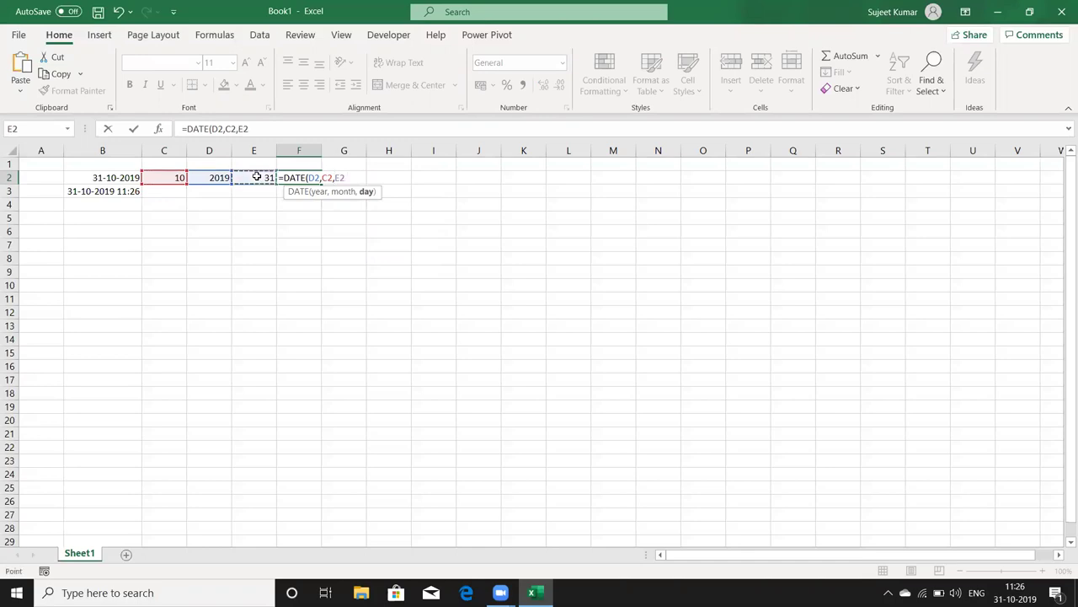
{"action": "key", "text": "Return"}
{"action": "key", "text": "Up"}
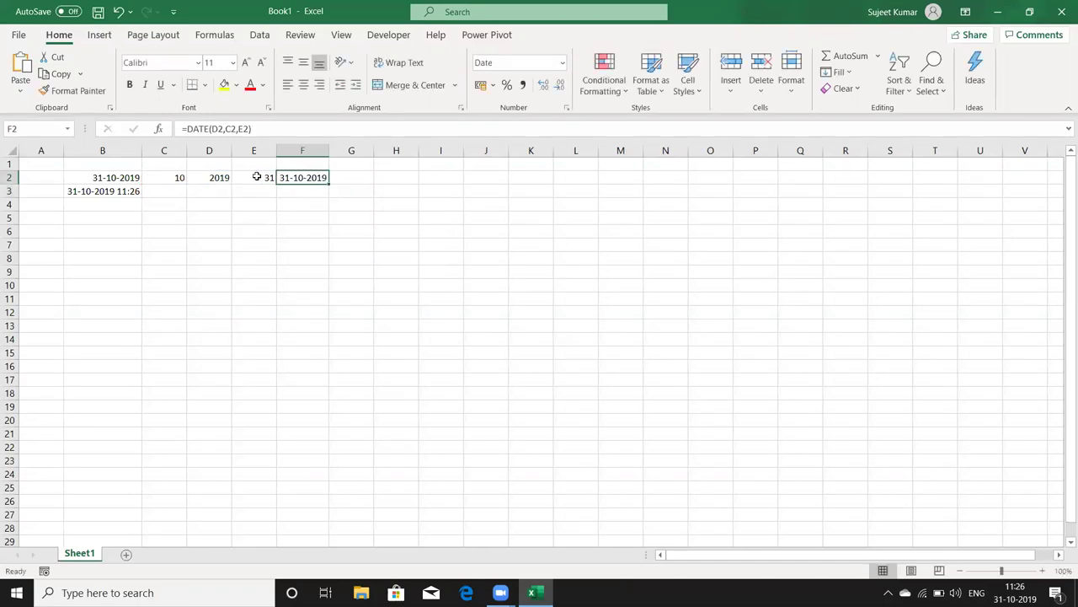
Start another =DATE( formula in G2.
{"action": "key", "text": "Right"}
{"action": "type", "text": "=dat"}
{"action": "key", "text": "Tab"}
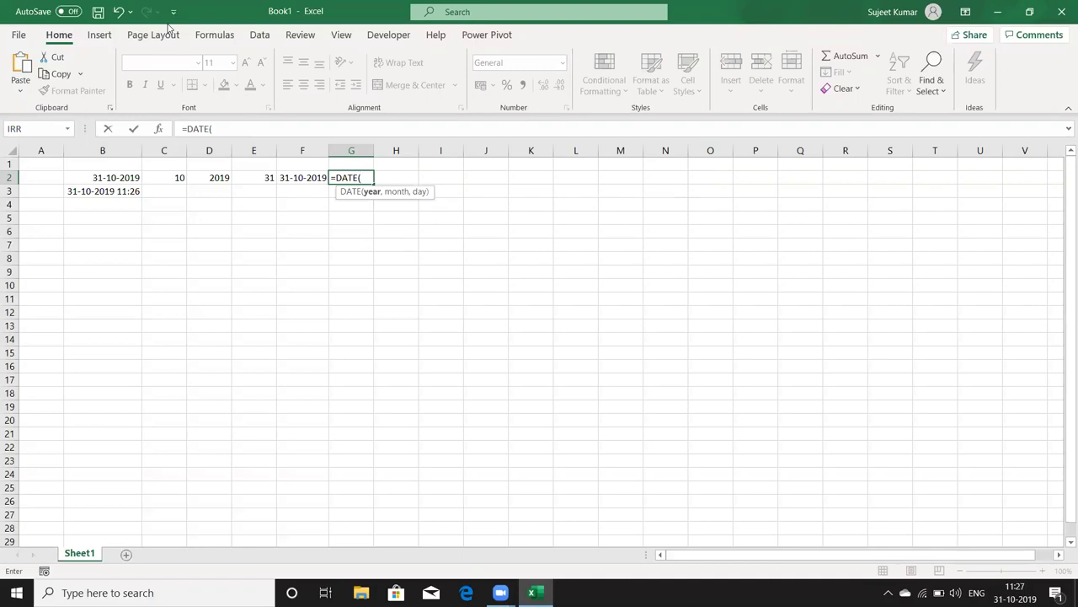
Enter =DATE(2019,10,31) in G2 so it shows 31-10-2019 from hard-coded numbers.
{"action": "type", "text": "2019,"}
{"action": "type", "text": "10,31"}
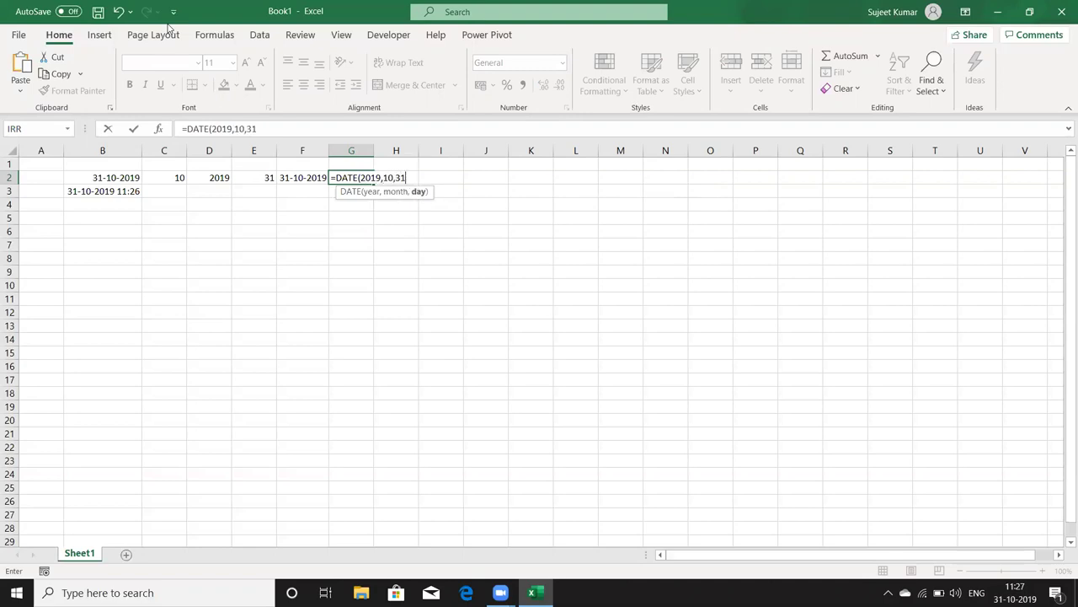
{"action": "key", "text": "Return"}
{"action": "key", "text": "Up"}
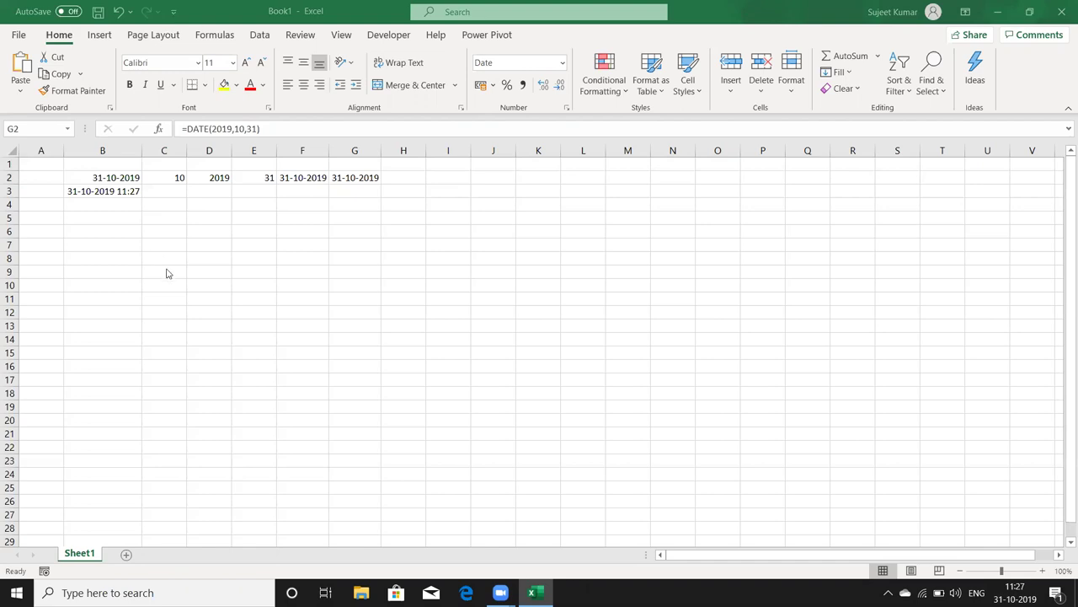
Put today's date, 31-10-2019, into B5 with Ctrl+;.
{"action": "key", "text": "Down"}
{"action": "key", "text": "Down"}
{"action": "key", "text": "Left"}
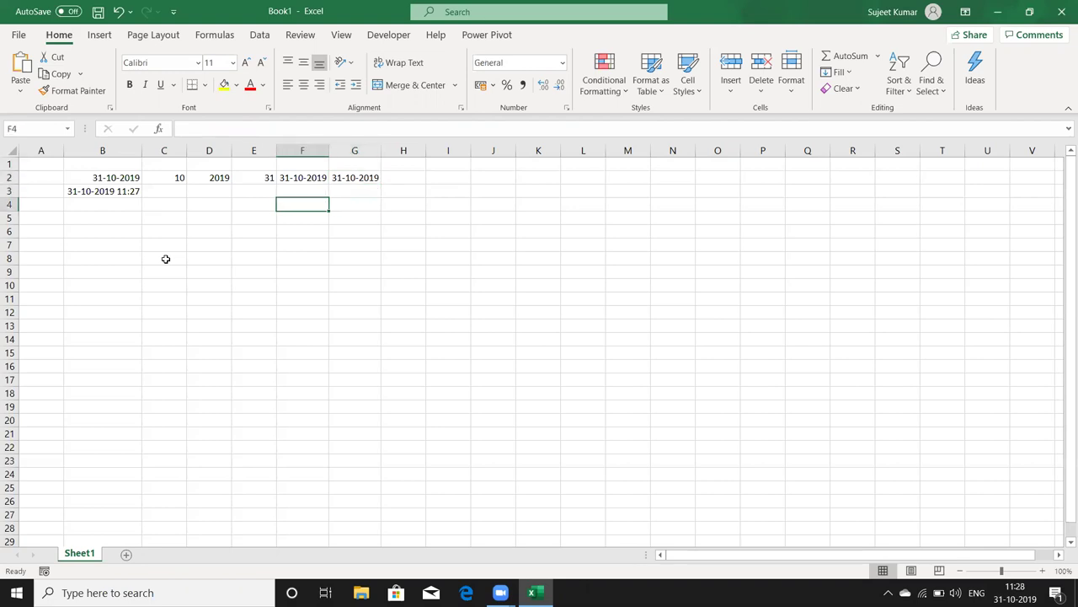
{"action": "key", "text": "Down"}
{"action": "key", "text": "Left"}
{"action": "key", "text": "Left"}
{"action": "key", "text": "Left"}
{"action": "key", "text": "Left"}
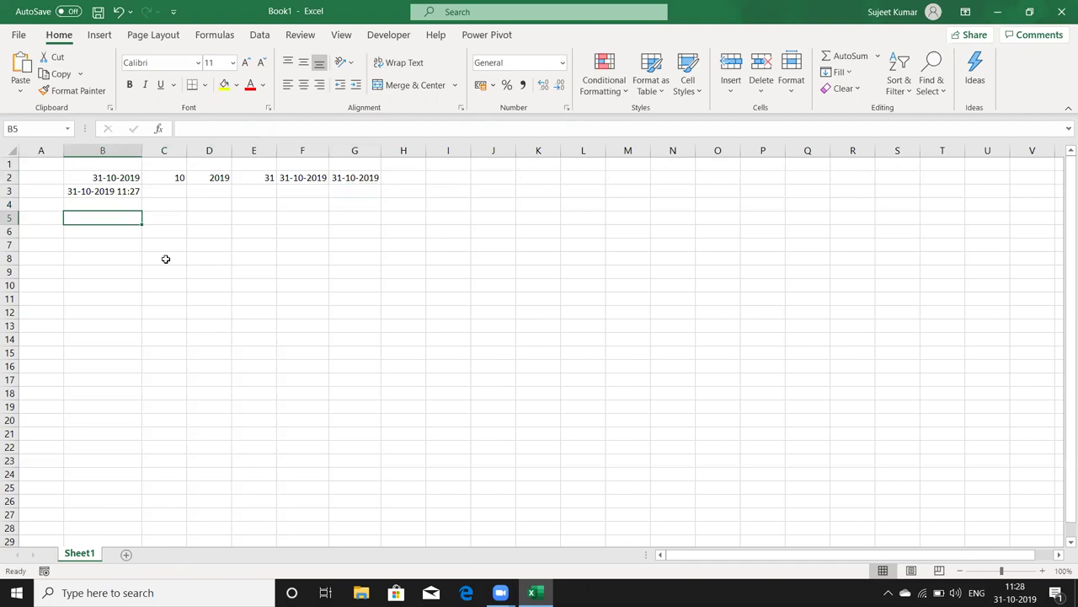
{"action": "key", "text": "ctrl+semicolon"}
{"action": "key", "text": "Return"}
{"action": "key", "text": "Up"}
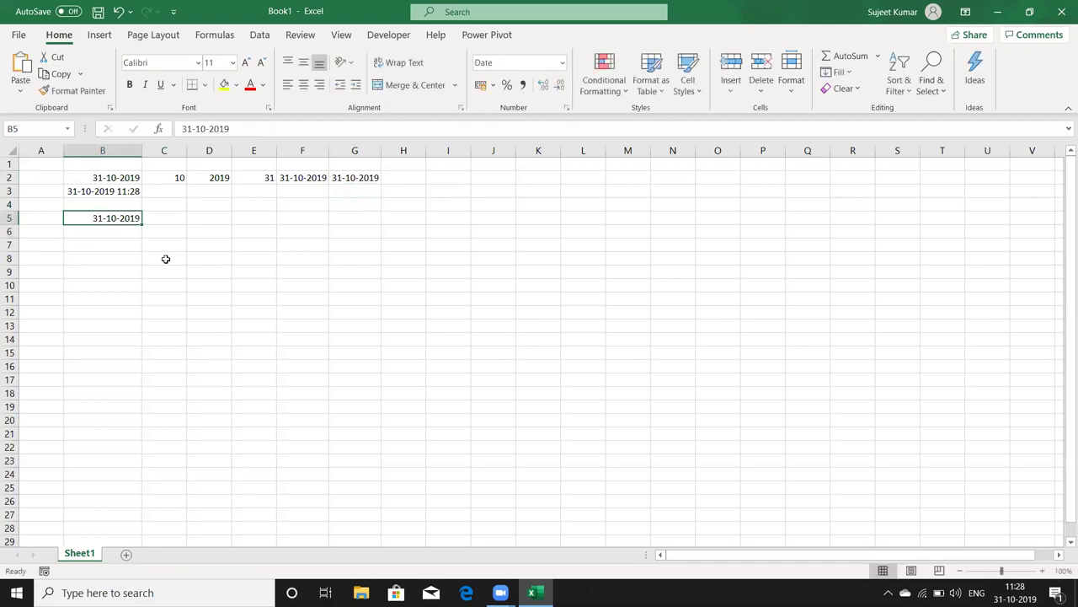
Enter 20 as the number of days in C5.
{"action": "left_click", "coordinate": [166, 216]}
{"action": "type", "text": "="}
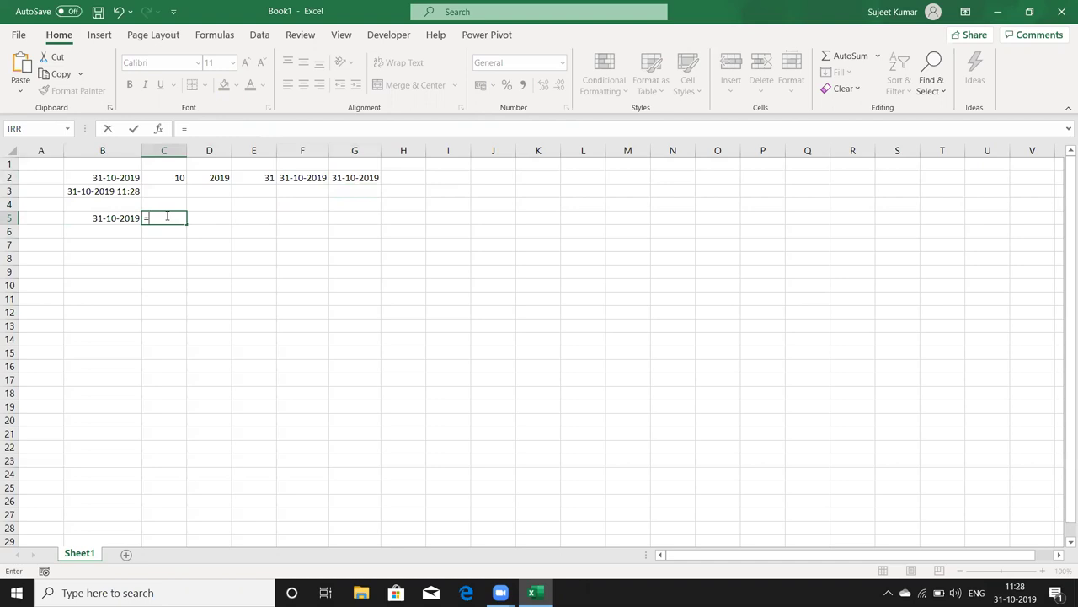
{"action": "key", "text": "BackSpace"}
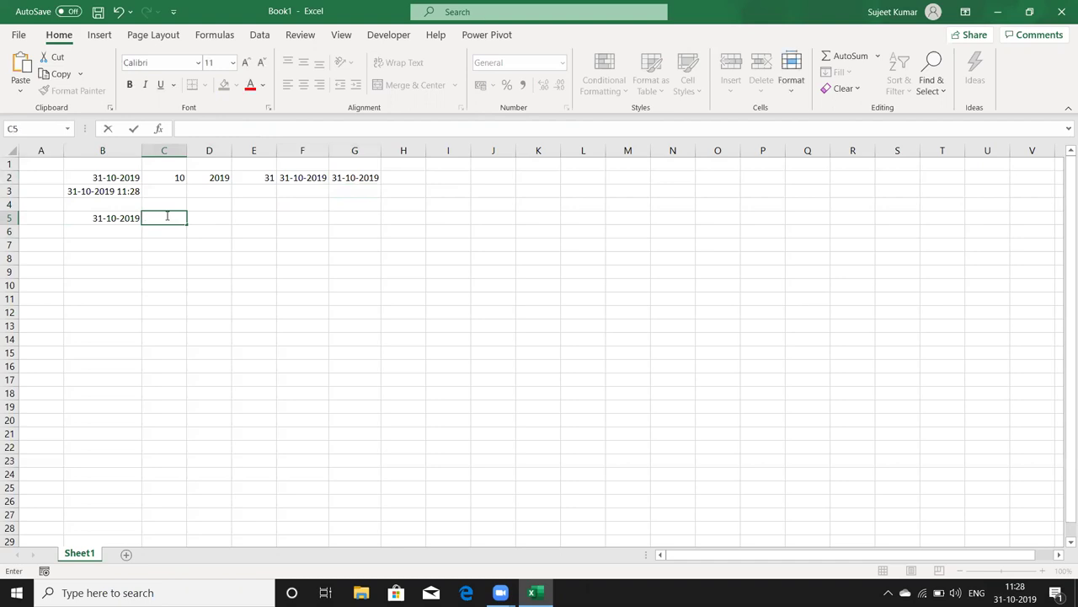
{"action": "key", "text": "Return"}
{"action": "left_click", "coordinate": [167, 217]}
{"action": "type", "text": "20"}
{"action": "key", "text": "ctrl+Return"}
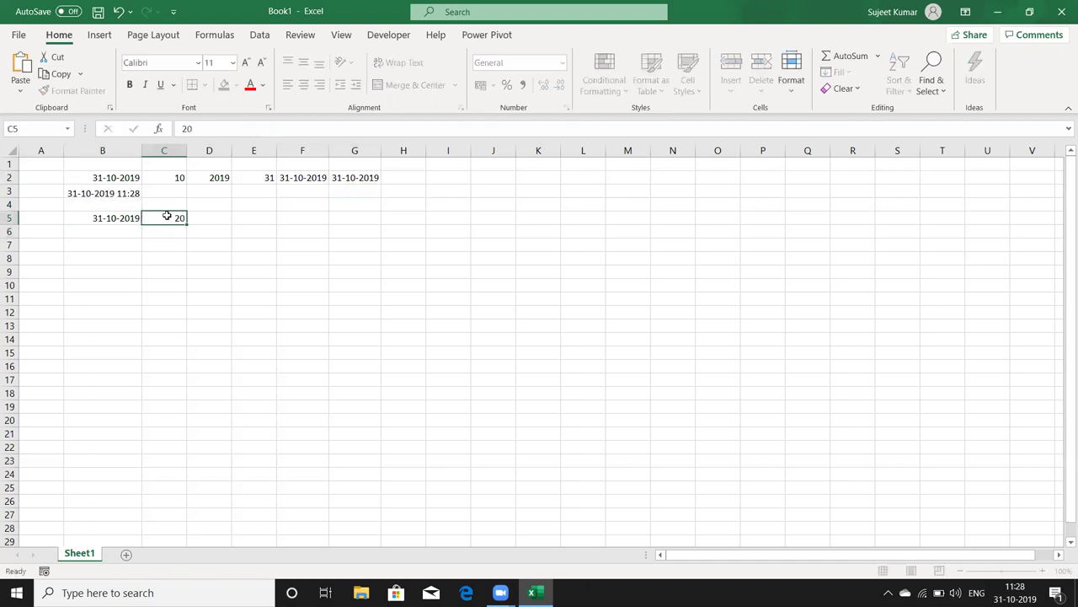
Enter =B5+C5 in D5 to add the days, giving 20-11-2019.
{"action": "key", "text": "Tab"}
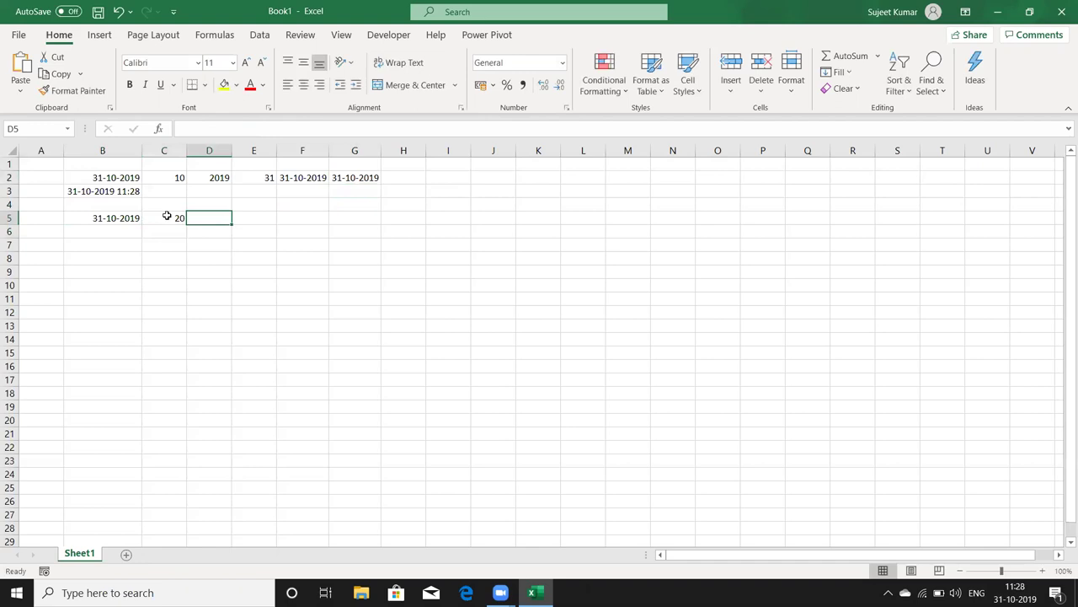
{"action": "type", "text": "="}
{"action": "key", "text": "Left"}
{"action": "key", "text": "Left"}
{"action": "type", "text": "+"}
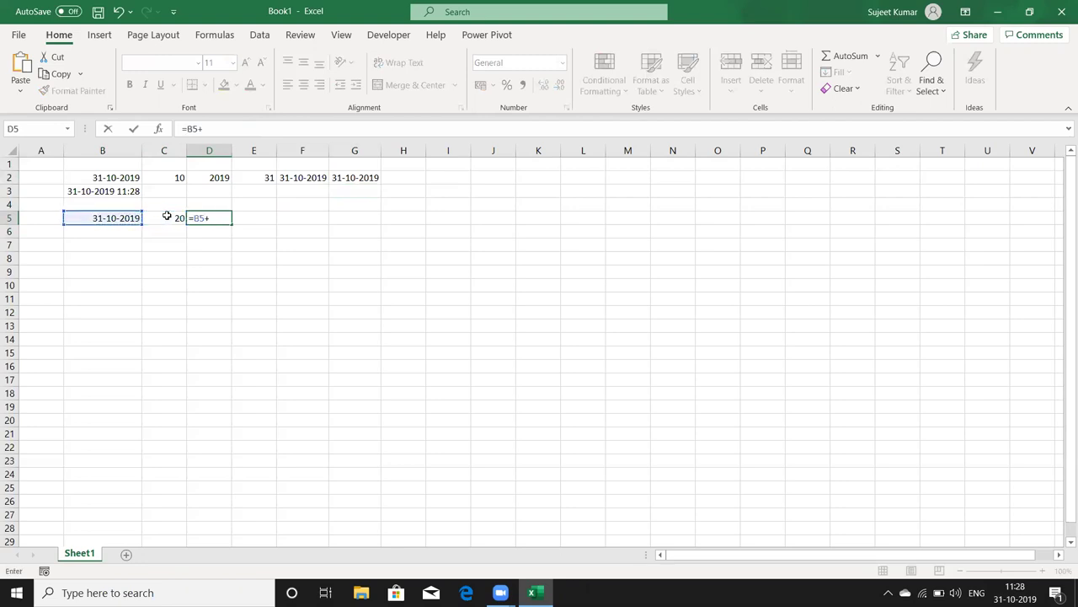
{"action": "key", "text": "Left"}
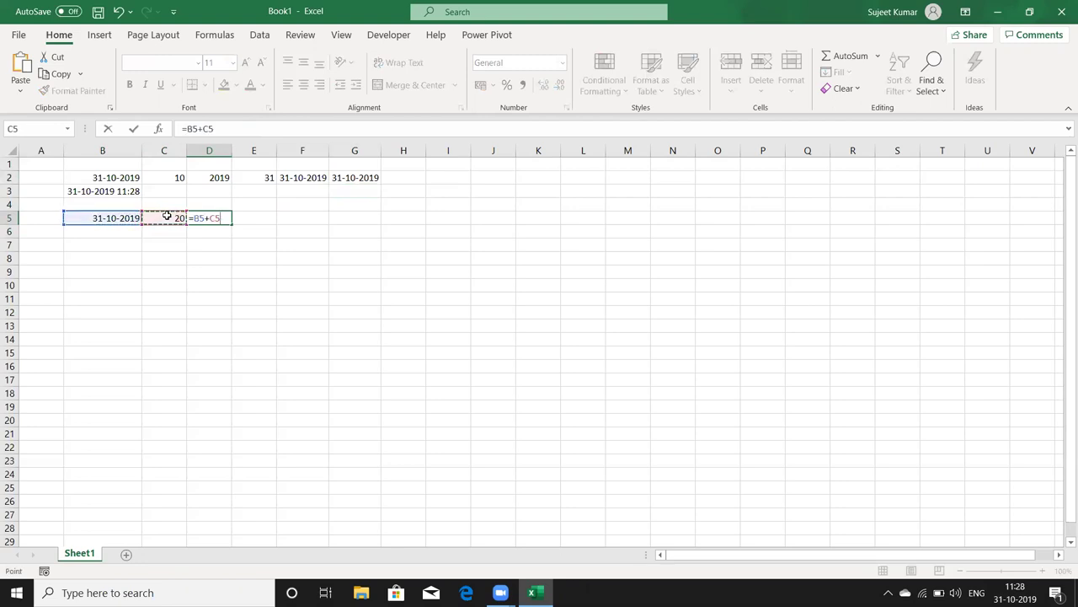
{"action": "key", "text": "Return"}
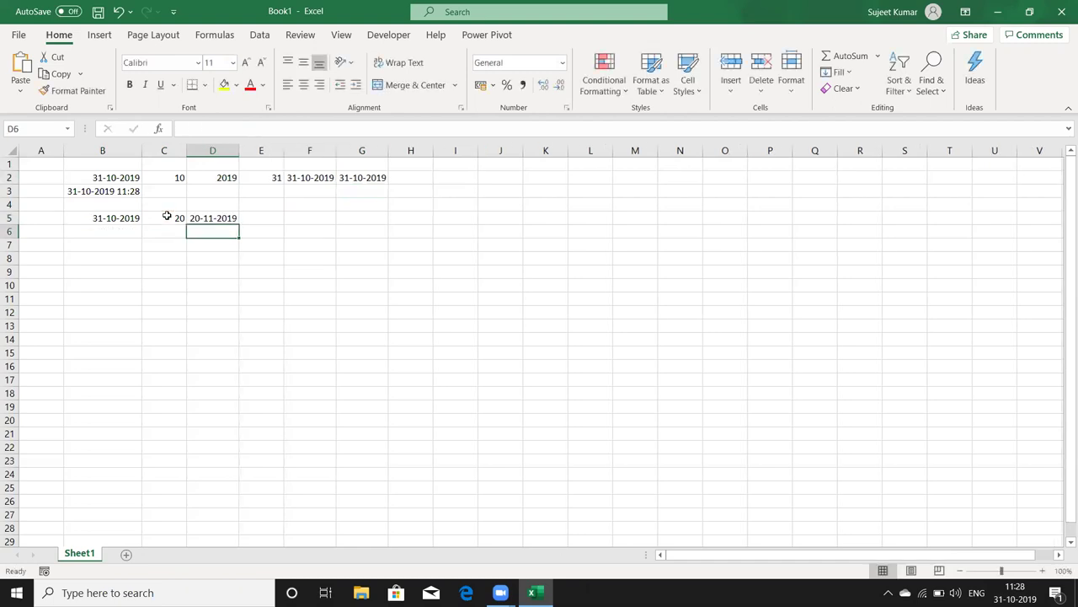
{"action": "key", "text": "Up"}
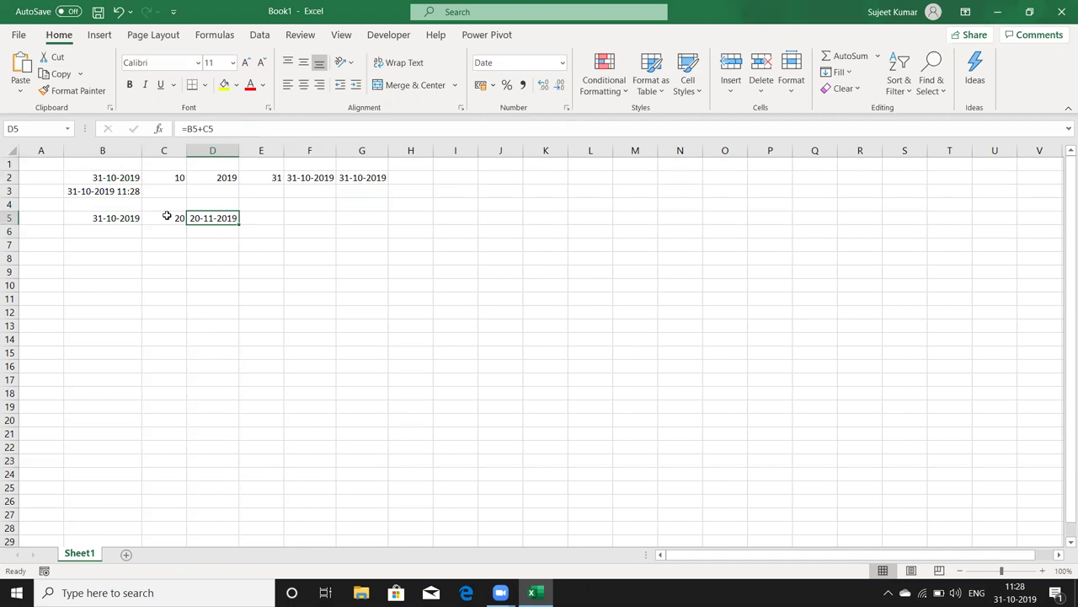
Enter today's date 31-10-2019 in B6 and the month count 3 in C6.
{"action": "key", "text": "Right"}
{"action": "key", "text": "Left"}
{"action": "key", "text": "Right"}
{"action": "key", "text": "Right"}
{"action": "key", "text": "Right"}
{"action": "key", "text": "Up"}
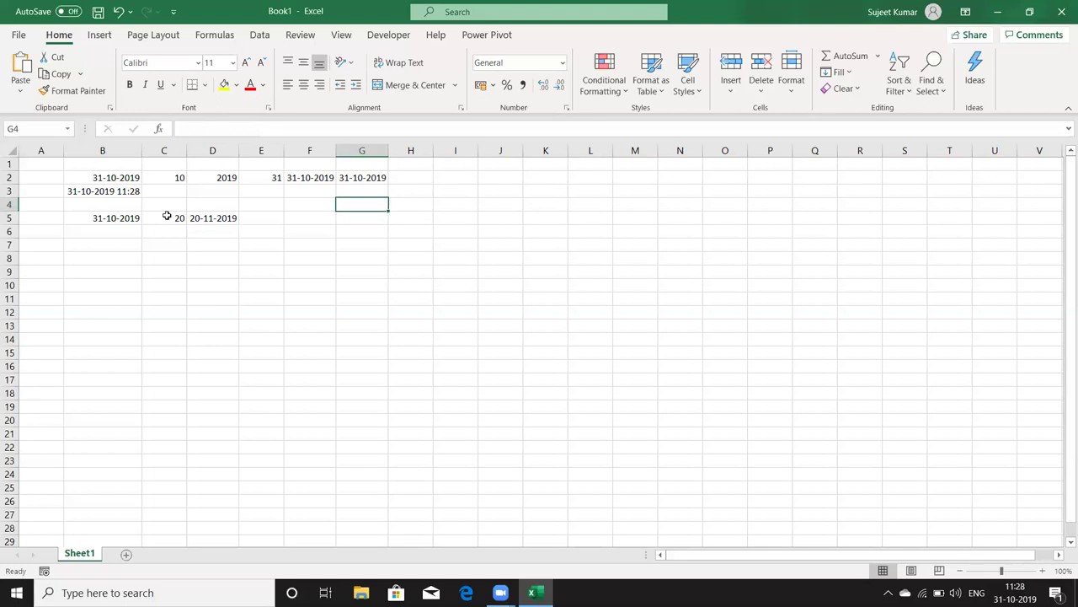
{"action": "key", "text": "Down"}
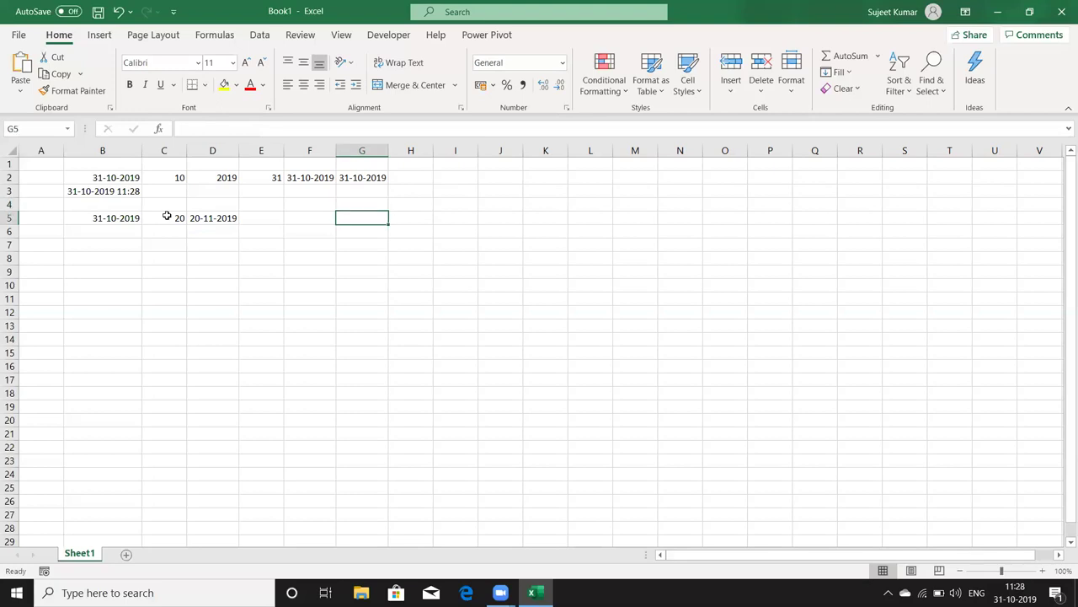
{"action": "key", "text": "Left"}
{"action": "key", "text": "Left"}
{"action": "key", "text": "Left"}
{"action": "key", "text": "Left"}
{"action": "key", "text": "Left"}
{"action": "key", "text": "Down"}
{"action": "key", "text": "ctrl+semicolon"}
{"action": "key", "text": "Right"}
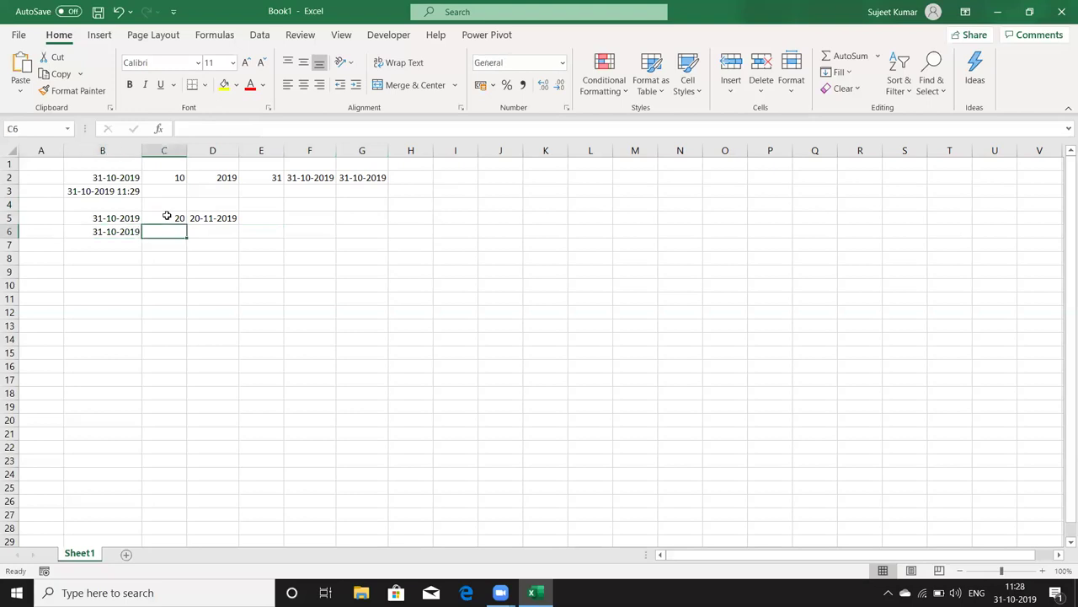
{"action": "type", "text": "3"}
{"action": "key", "text": "Right"}
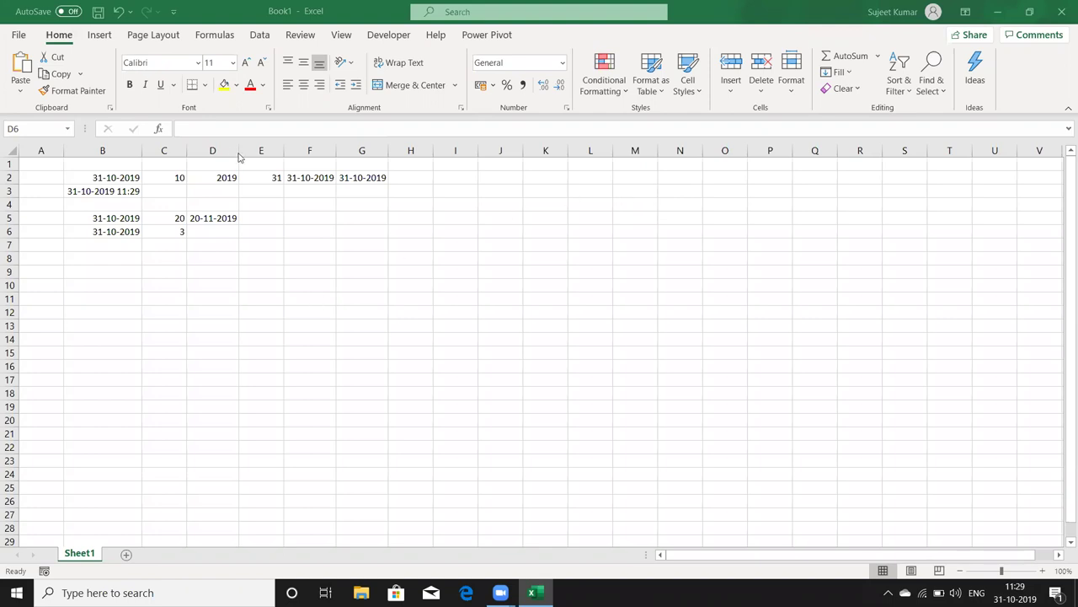
{"action": "left_click", "coordinate": [106, 176]}
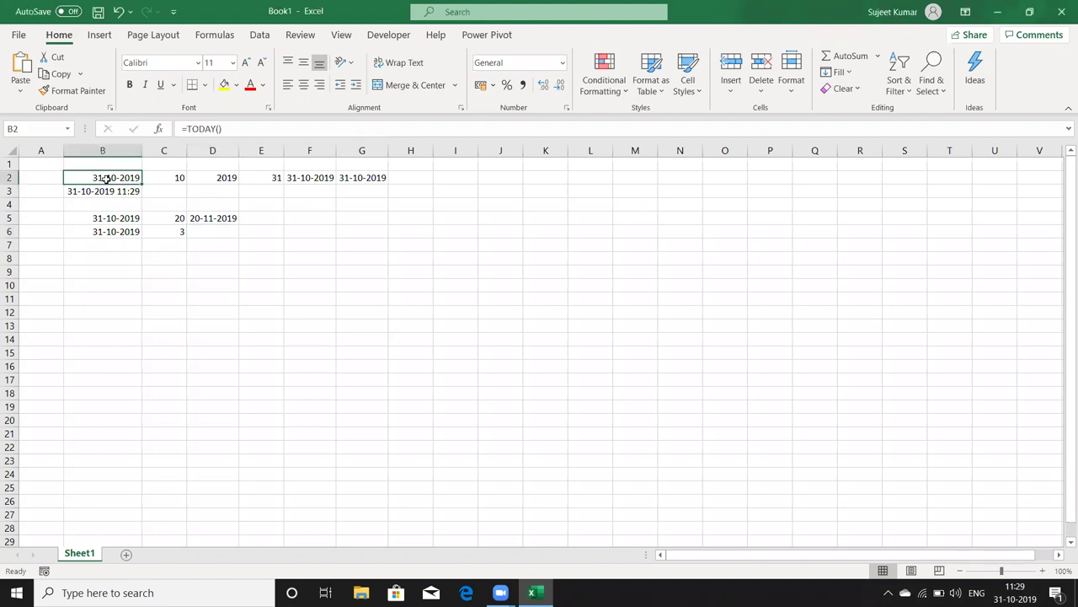
{"action": "double_click", "coordinate": [107, 178]}
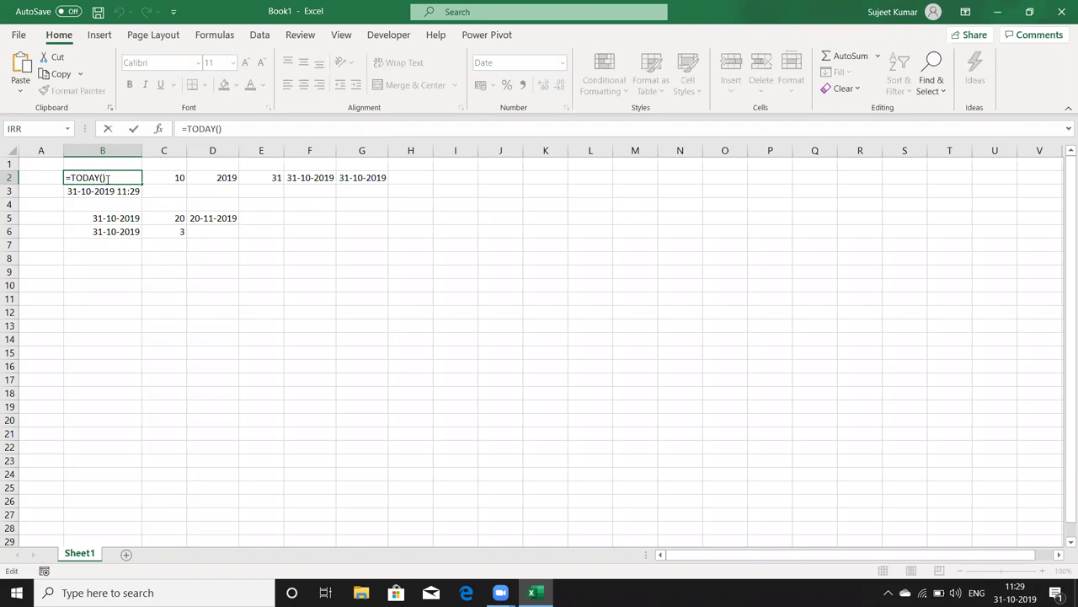
{"action": "key", "text": "Return"}
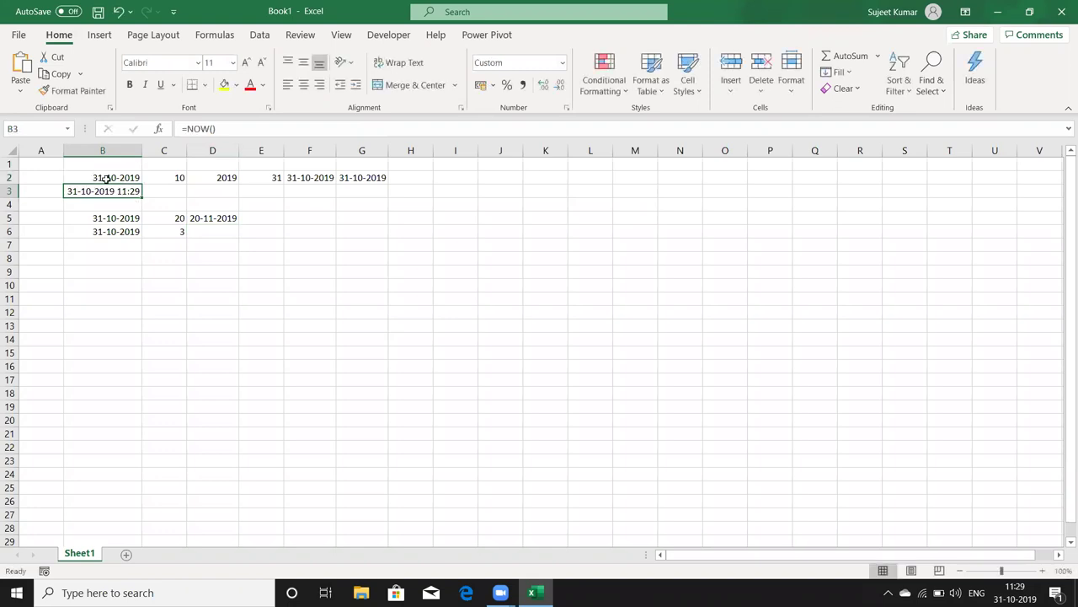
{"action": "double_click", "coordinate": [107, 191]}
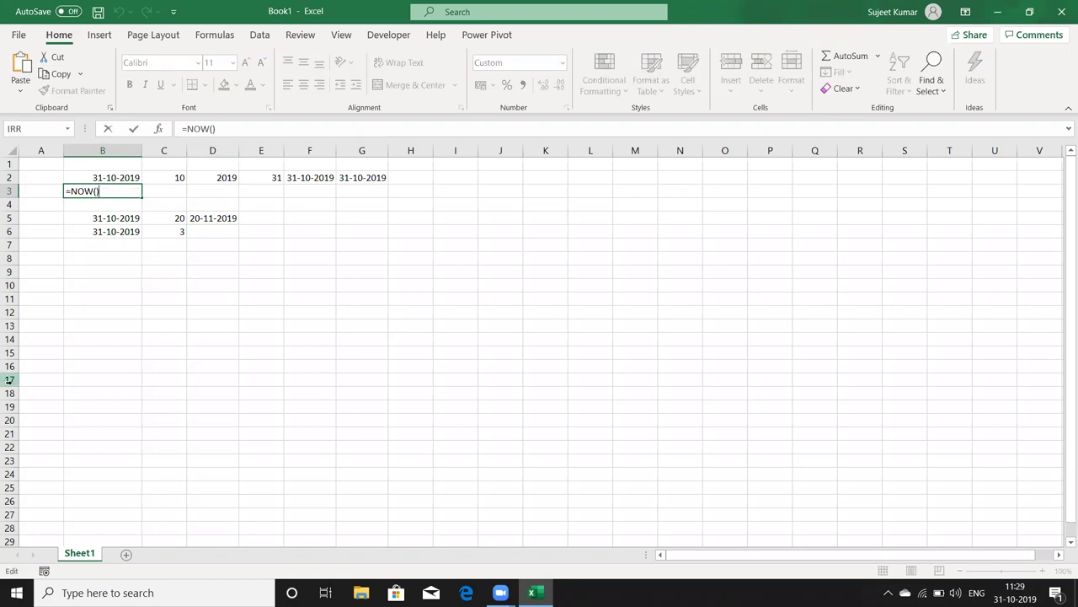
{"action": "key", "text": "Return"}
{"action": "key", "text": "Up"}
{"action": "key", "text": "Up"}
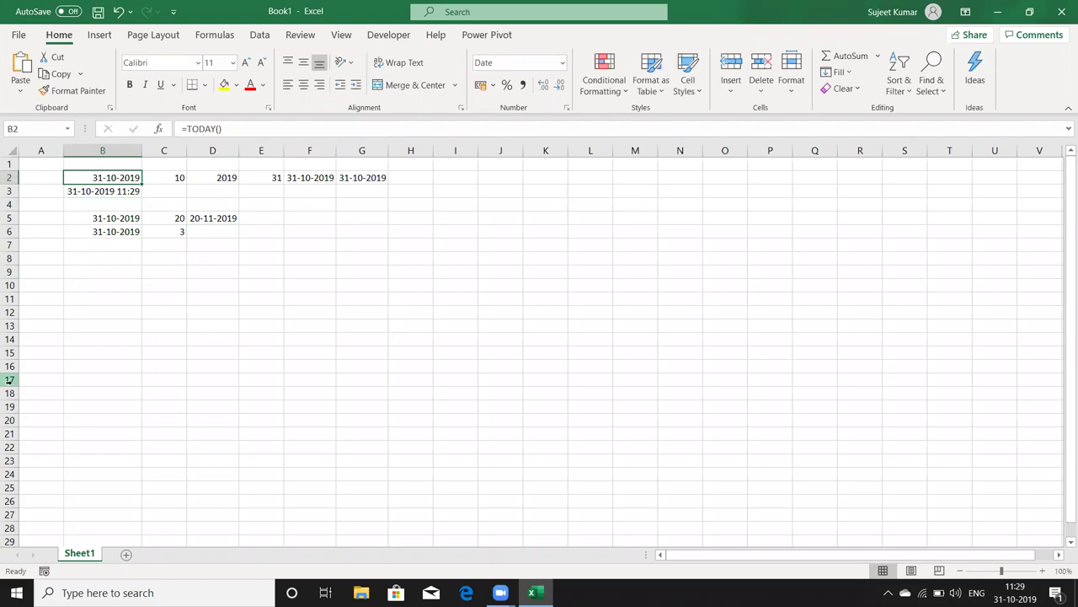
{"action": "key", "text": "Right"}
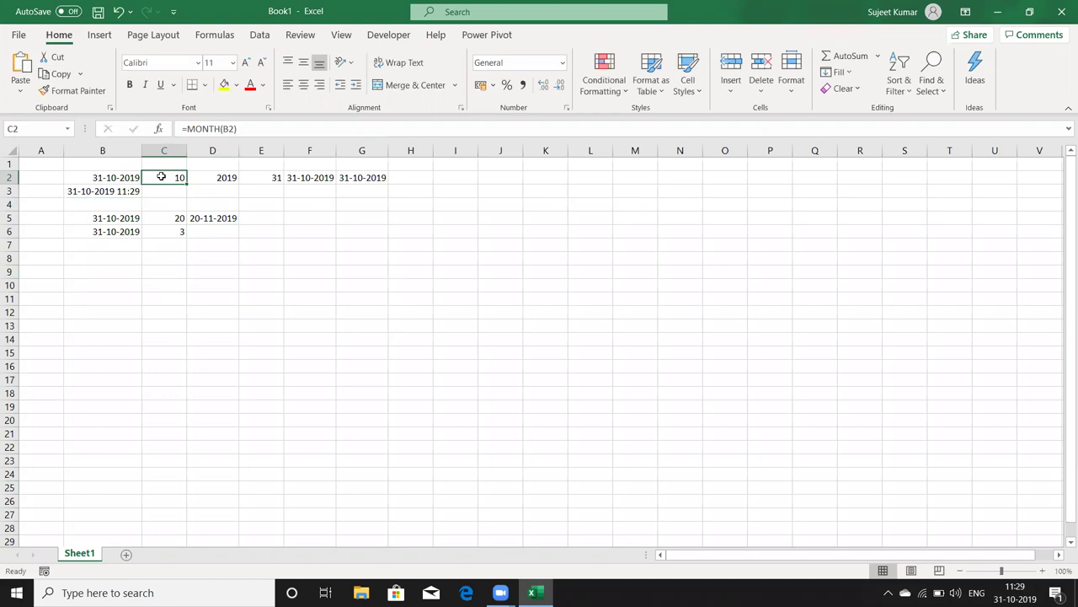
{"action": "double_click", "coordinate": [161, 176]}
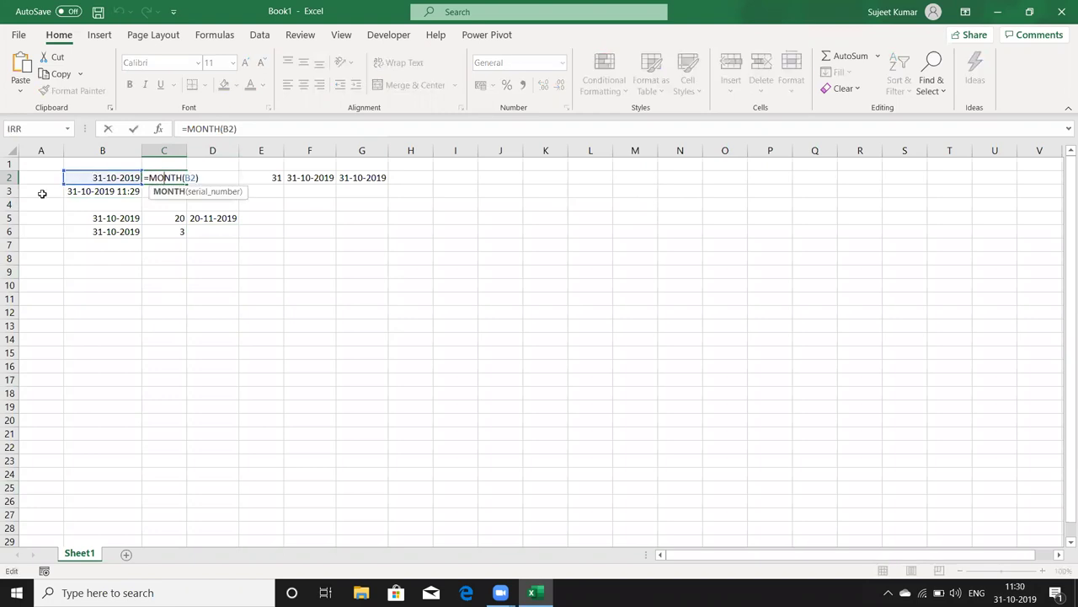
{"action": "key", "text": "Return"}
{"action": "key", "text": "Up"}
{"action": "key", "text": "Right"}
{"action": "double_click", "coordinate": [230, 176]}
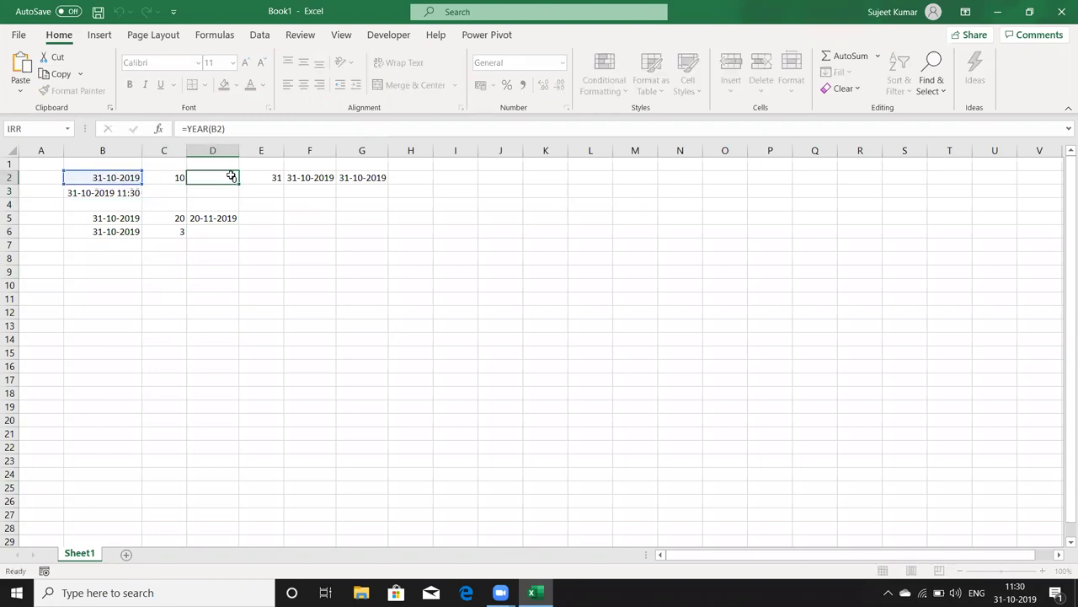
{"action": "key", "text": "Return"}
{"action": "left_click", "coordinate": [235, 177]}
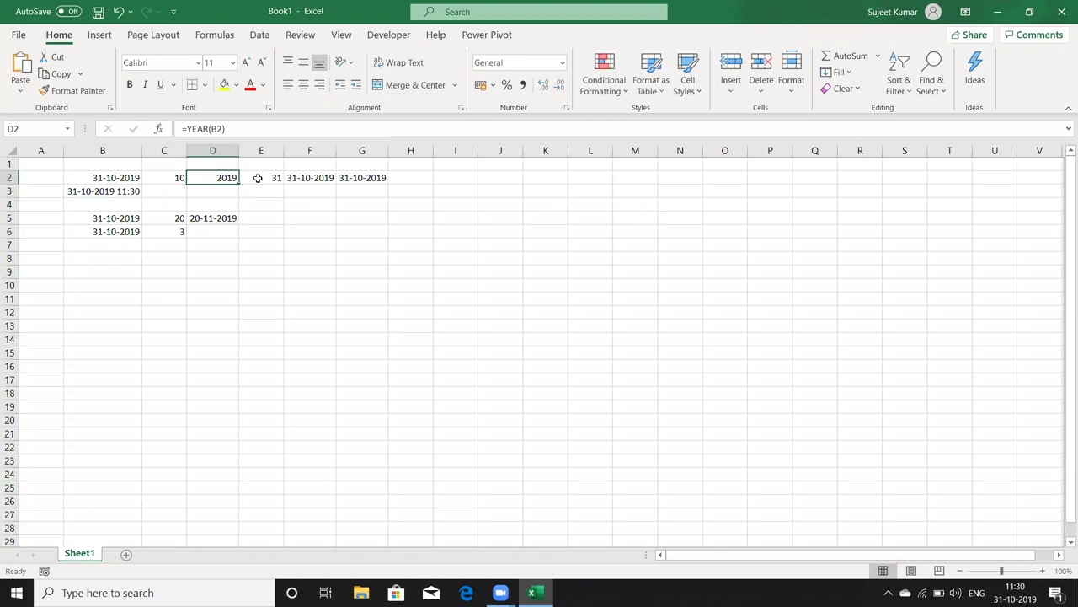
{"action": "double_click", "coordinate": [258, 177]}
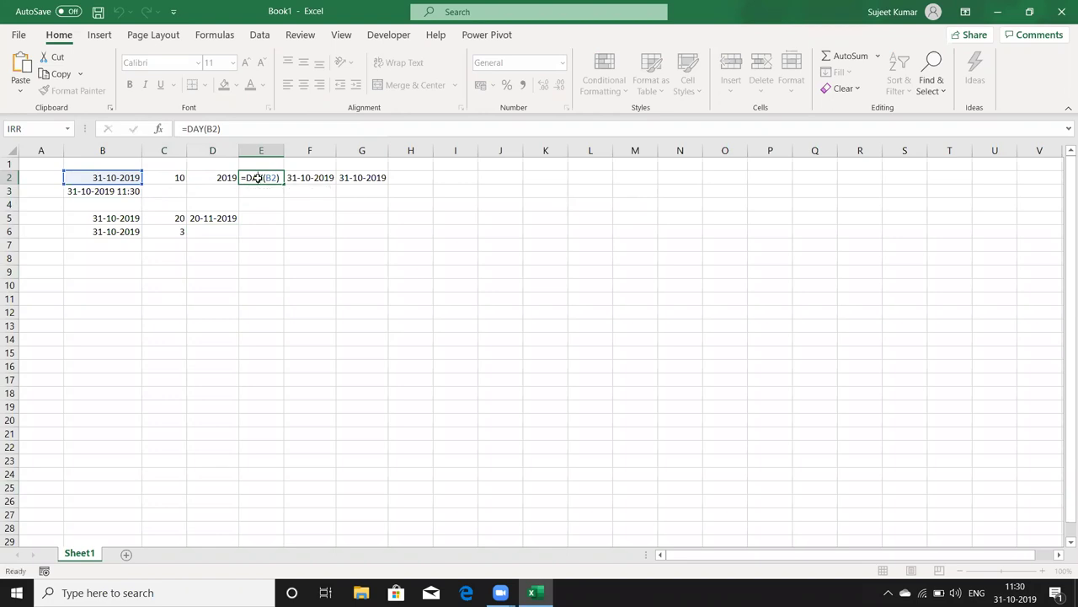
{"action": "key", "text": "Return"}
{"action": "left_click", "coordinate": [258, 178]}
{"action": "key", "text": "Right"}
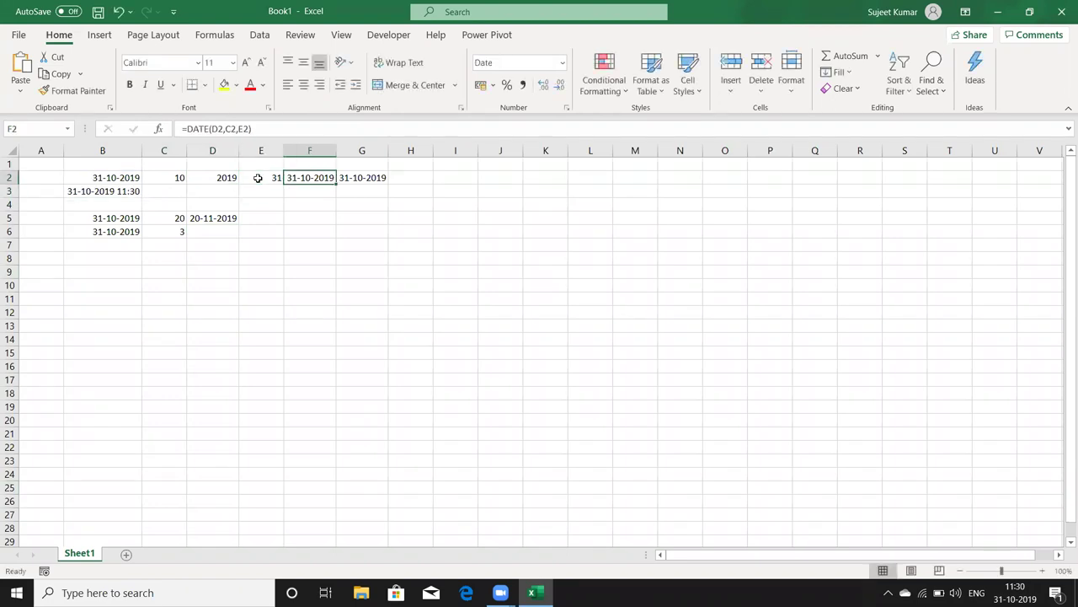
{"action": "double_click", "coordinate": [305, 177]}
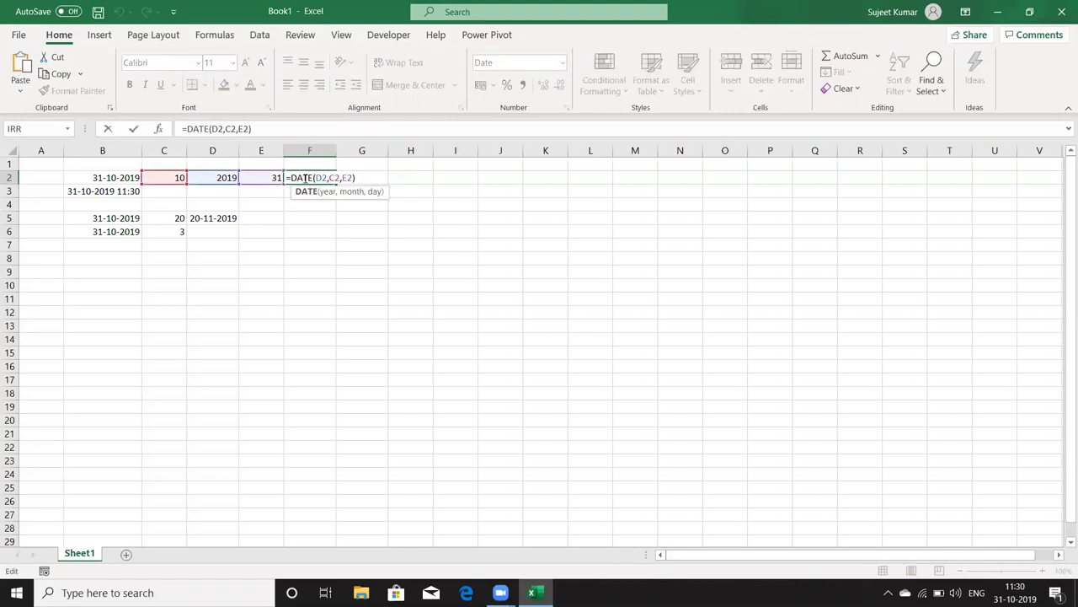
{"action": "key", "text": "Return"}
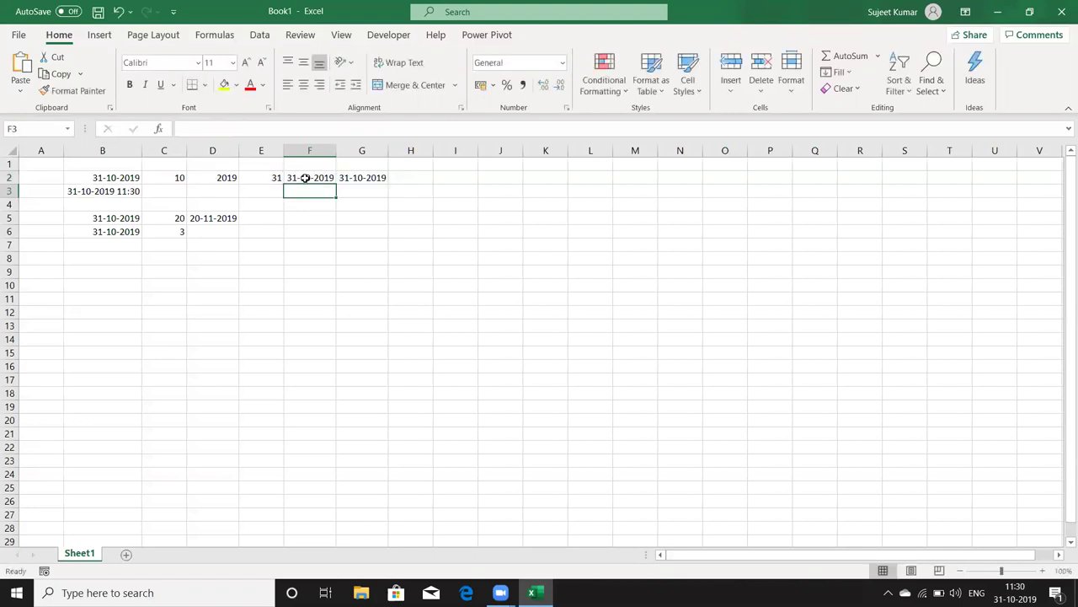
{"action": "key", "text": "Left"}
{"action": "key", "text": "Left"}
{"action": "key", "text": "Left"}
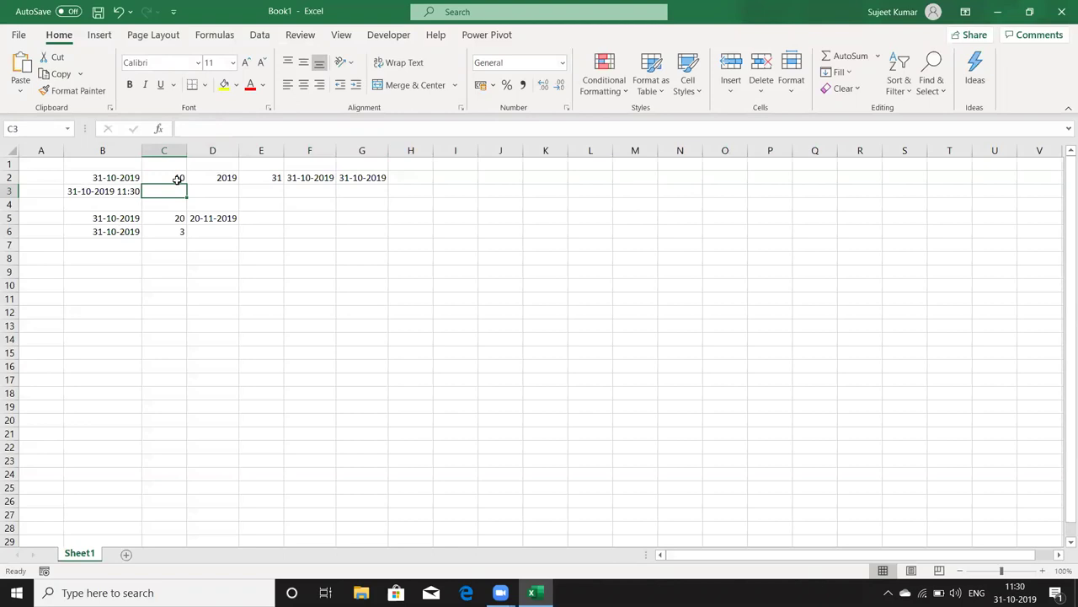
{"action": "key", "text": "Down"}
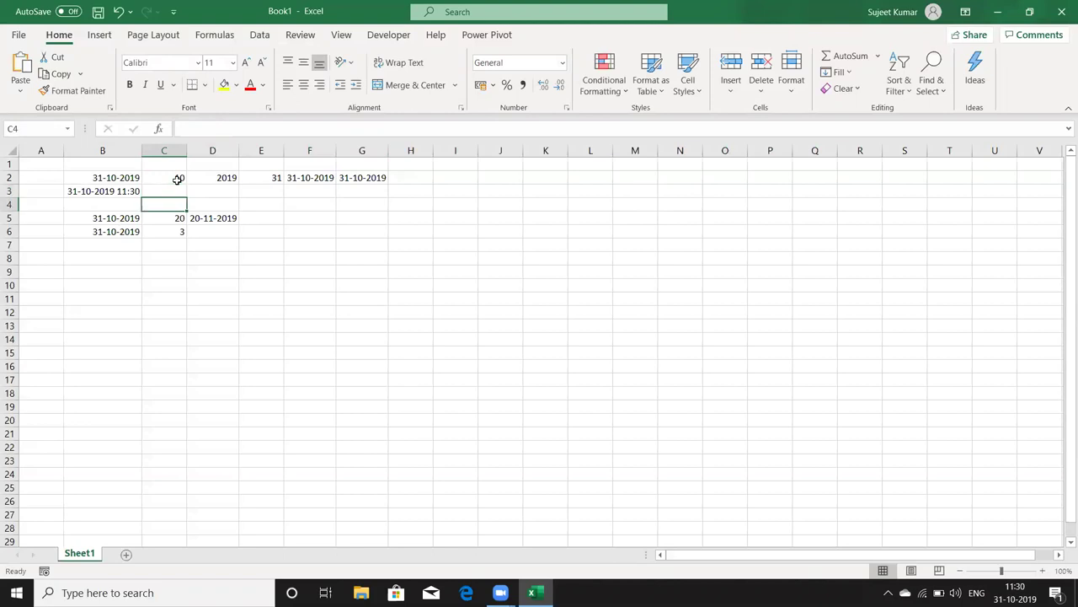
{"action": "key", "text": "Left"}
{"action": "key", "text": "Down"}
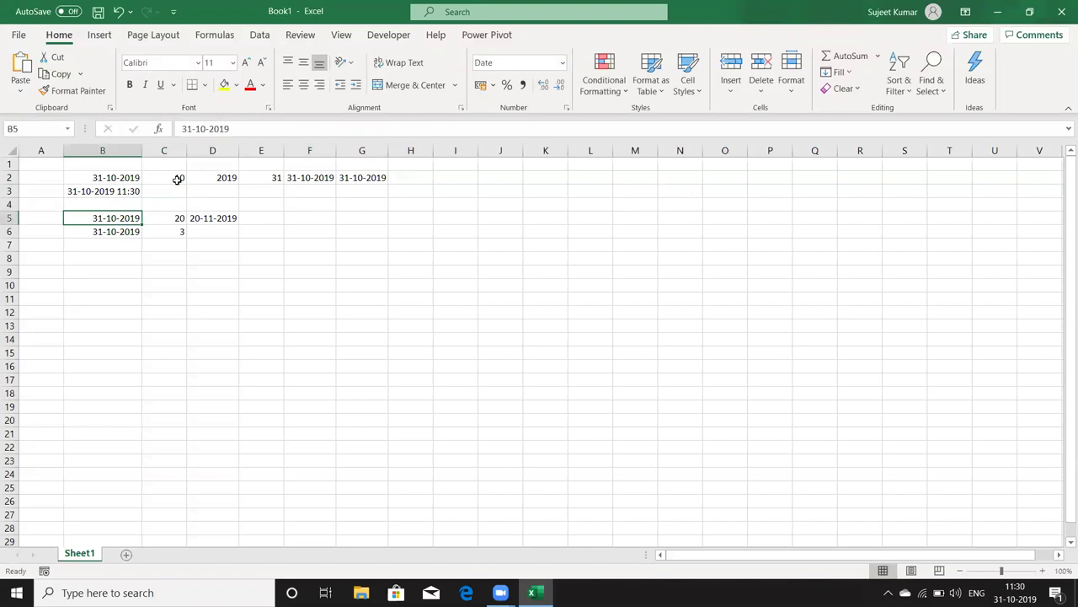
{"action": "key", "text": "Right"}
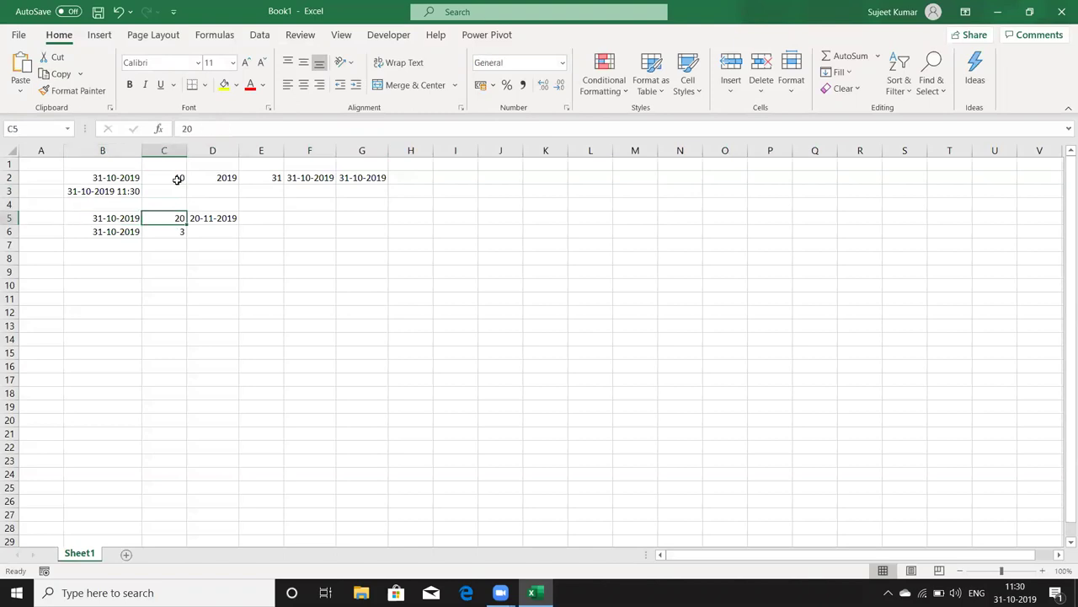
{"action": "key", "text": "Down"}
{"action": "key", "text": "Up"}
{"action": "key", "text": "Right"}
{"action": "double_click", "coordinate": [210, 219]}
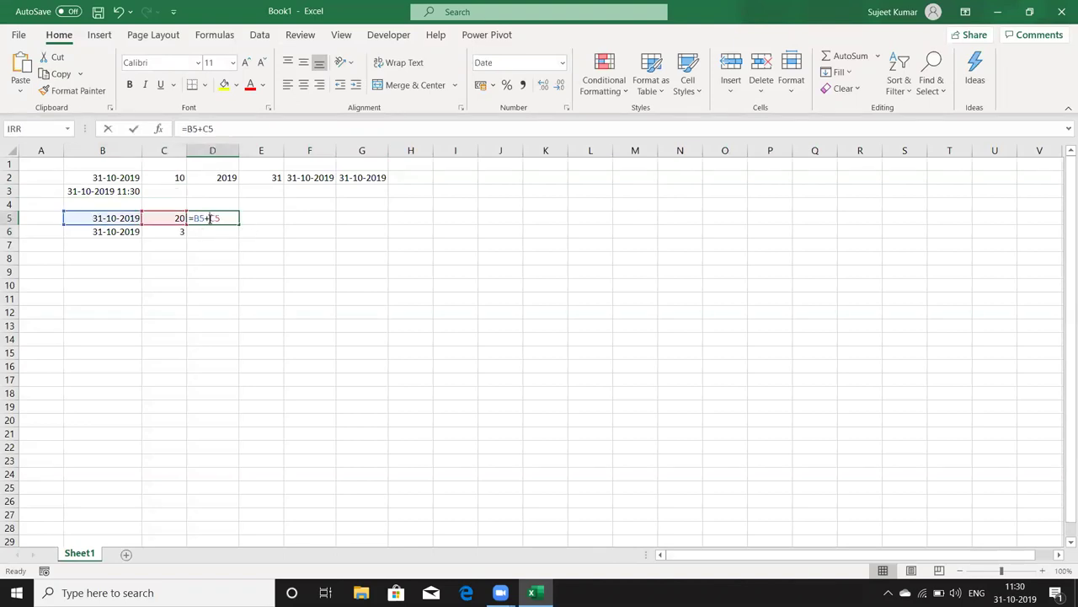
{"action": "key", "text": "Return"}
{"action": "key", "text": "Left"}
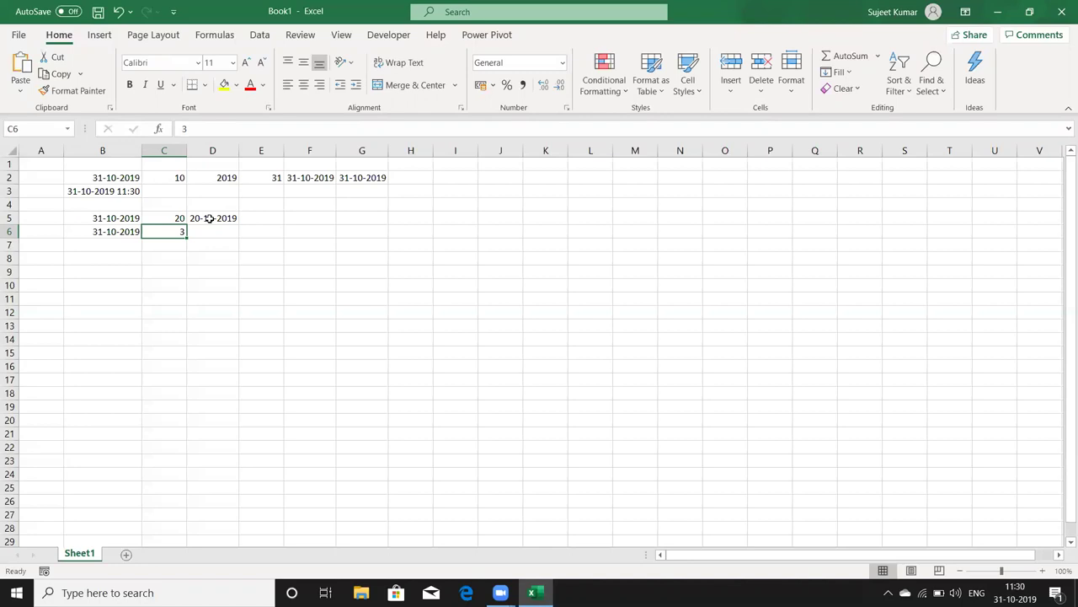
{"action": "key", "text": "Right"}
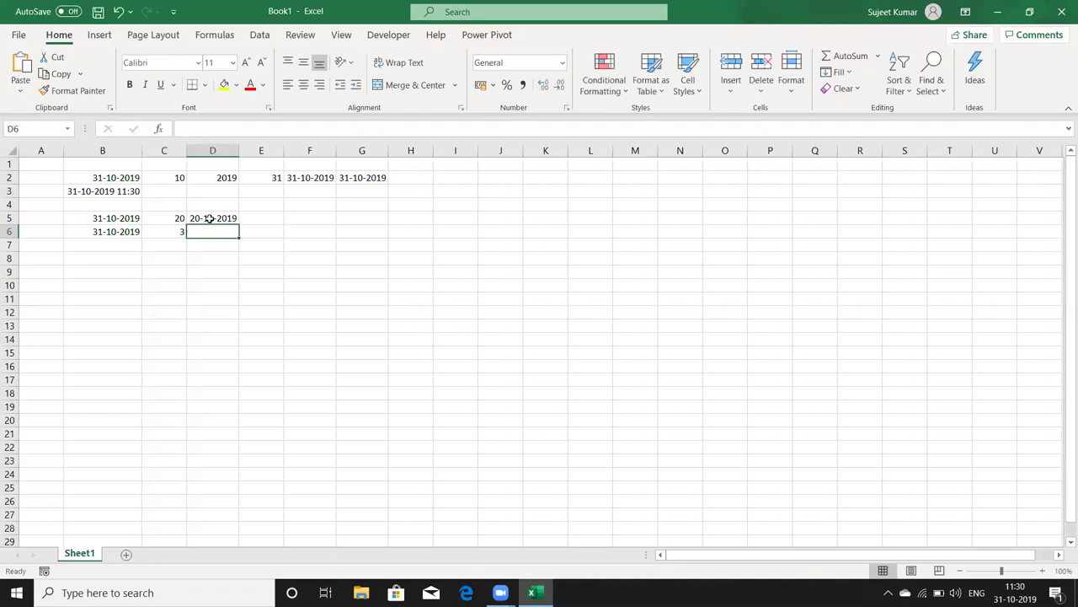
Enter =EDATE(B6,C6) in D6 to add 3 months to B6's date.
{"action": "type", "text": "=e"}
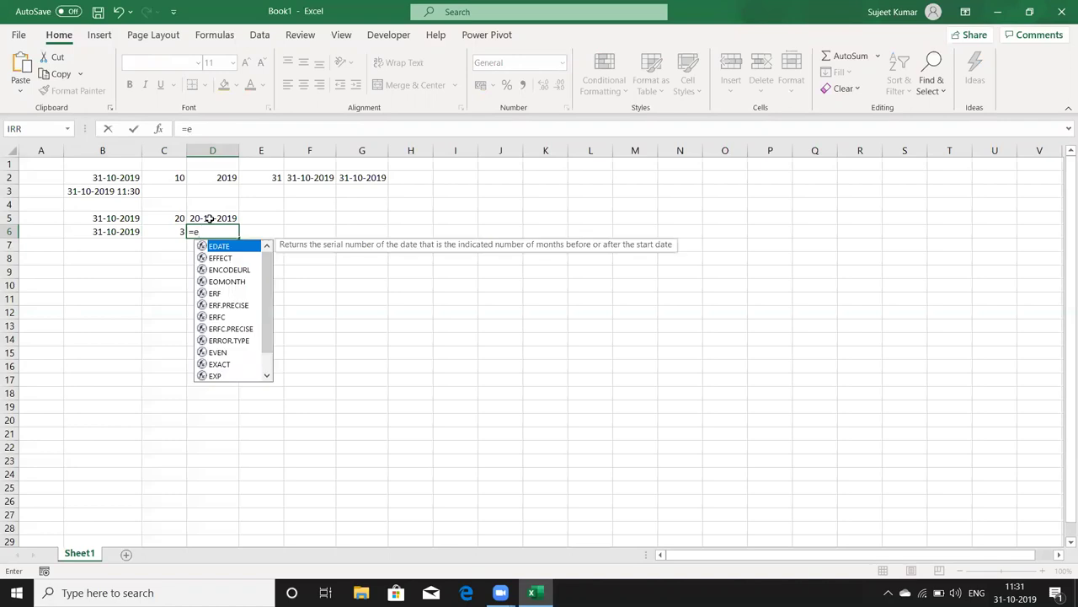
{"action": "key", "text": "Tab"}
{"action": "key", "text": "Left"}
{"action": "key", "text": "Left"}
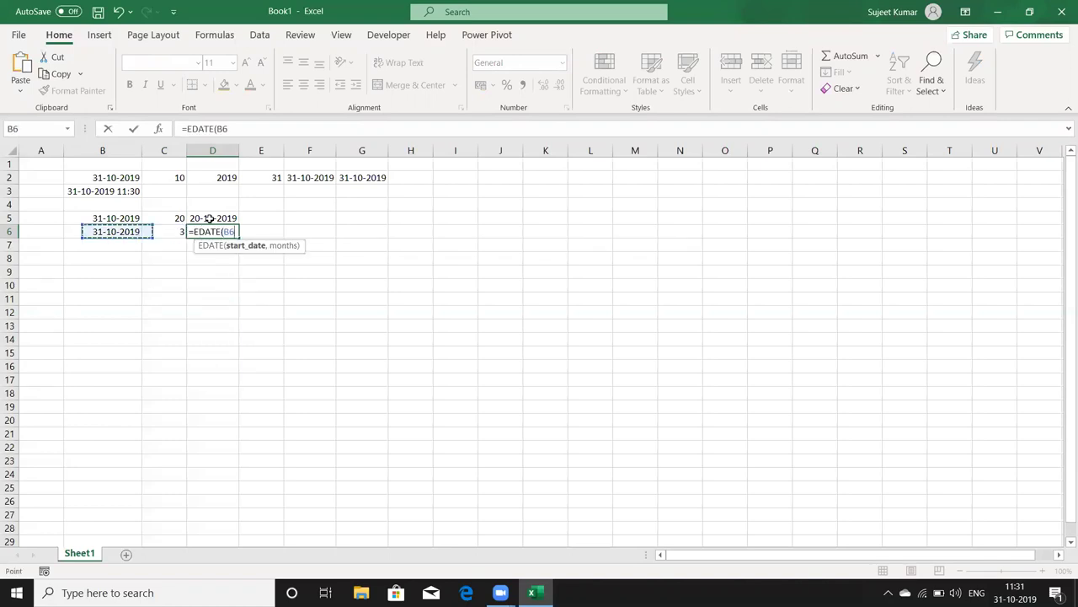
{"action": "type", "text": ","}
{"action": "key", "text": "Left"}
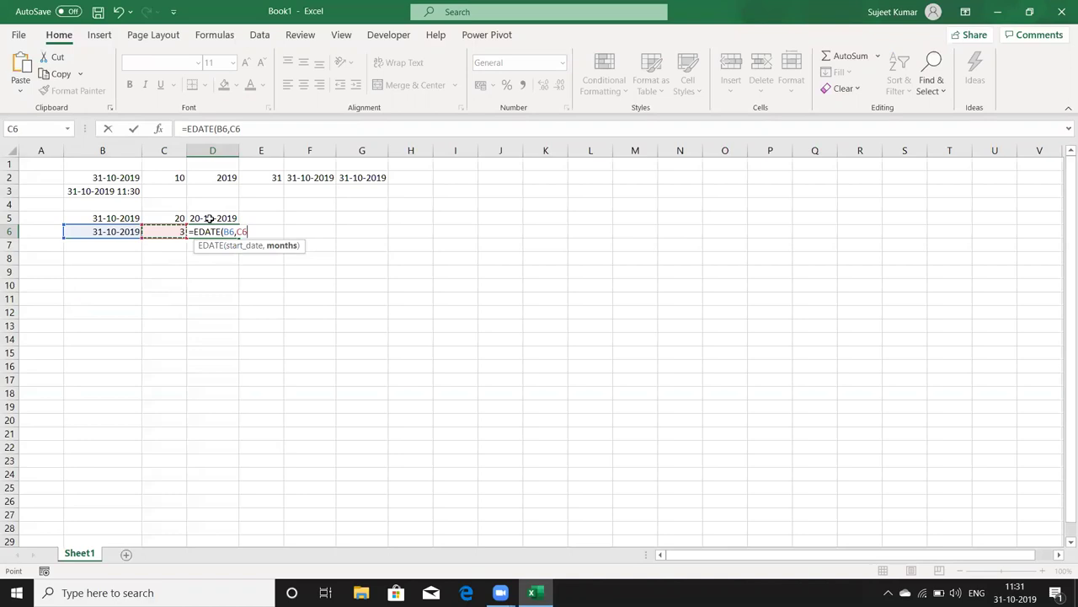
{"action": "key", "text": "Return"}
{"action": "key", "text": "Up"}
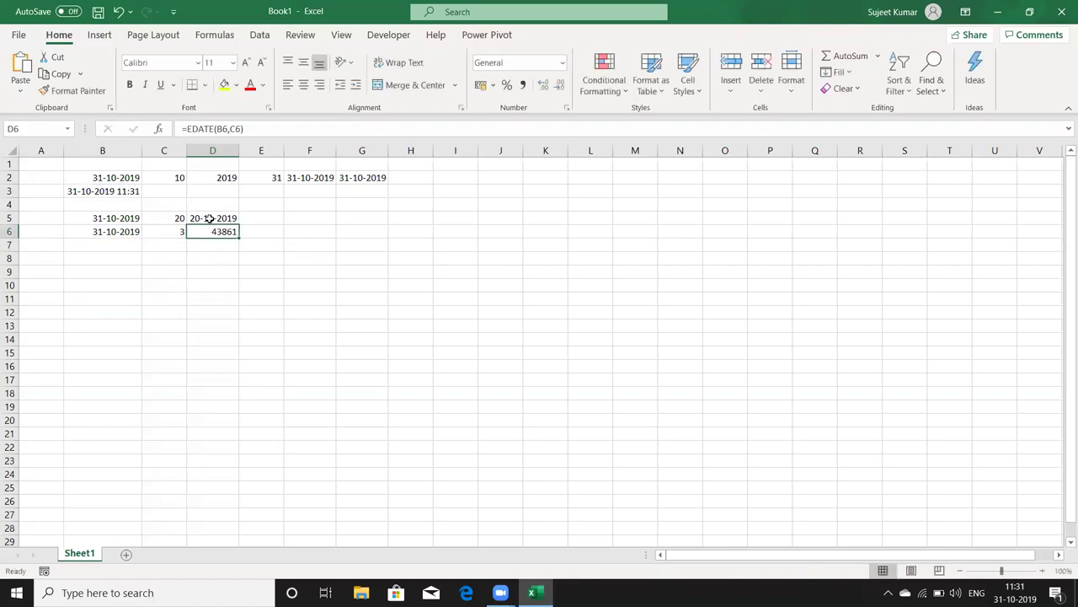
Apply a date format to D6 so it shows 31-Jan-20.
{"action": "left_click", "coordinate": [564, 65]}
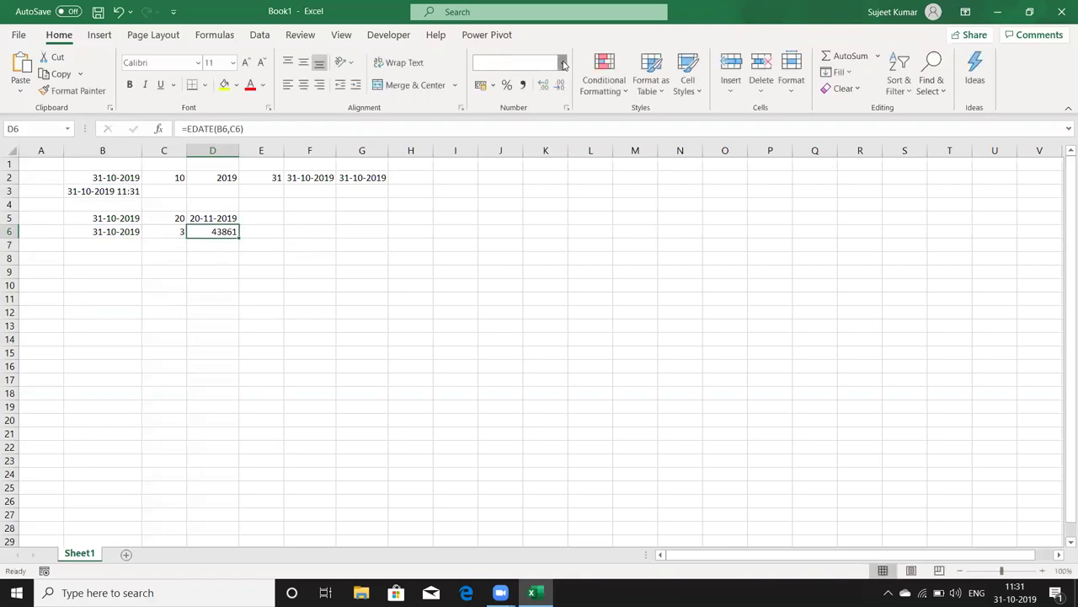
{"action": "left_click", "coordinate": [244, 248]}
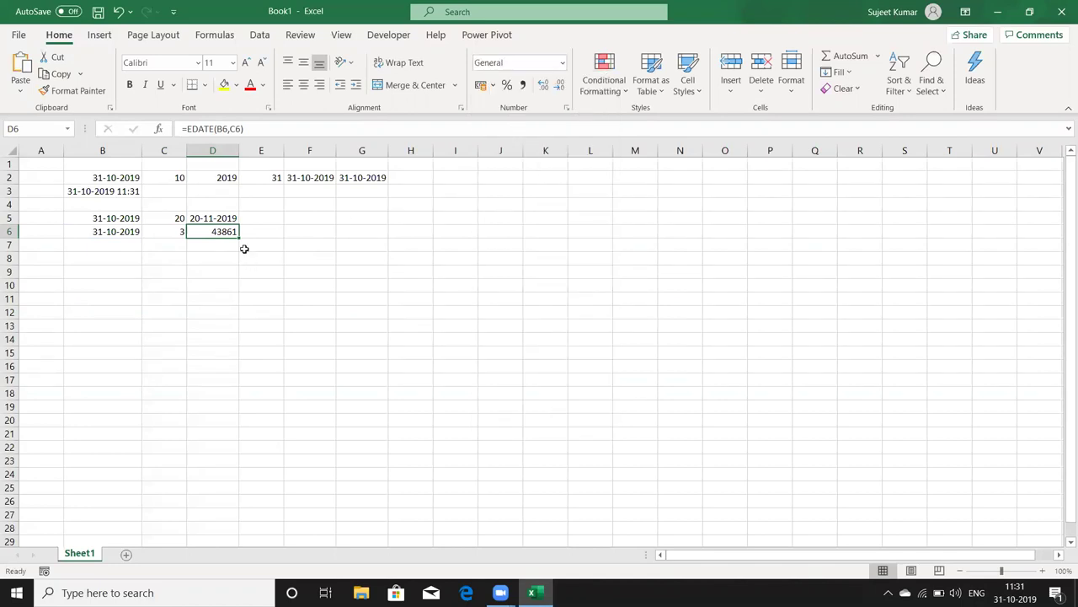
{"action": "key", "text": "ctrl+shift+3"}
{"action": "key", "text": "Down"}
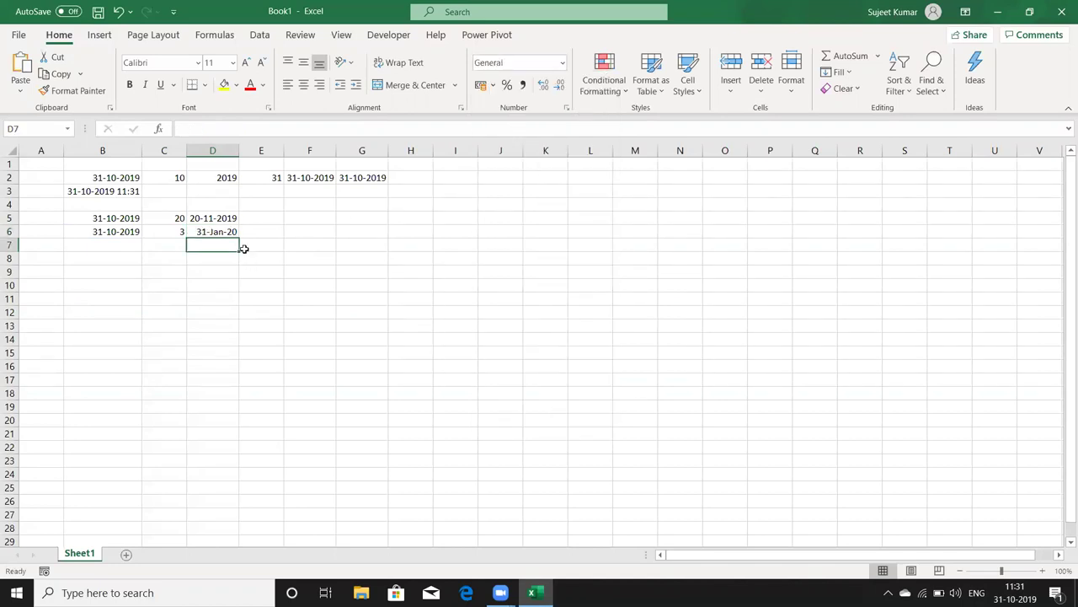
{"action": "key", "text": "Up"}
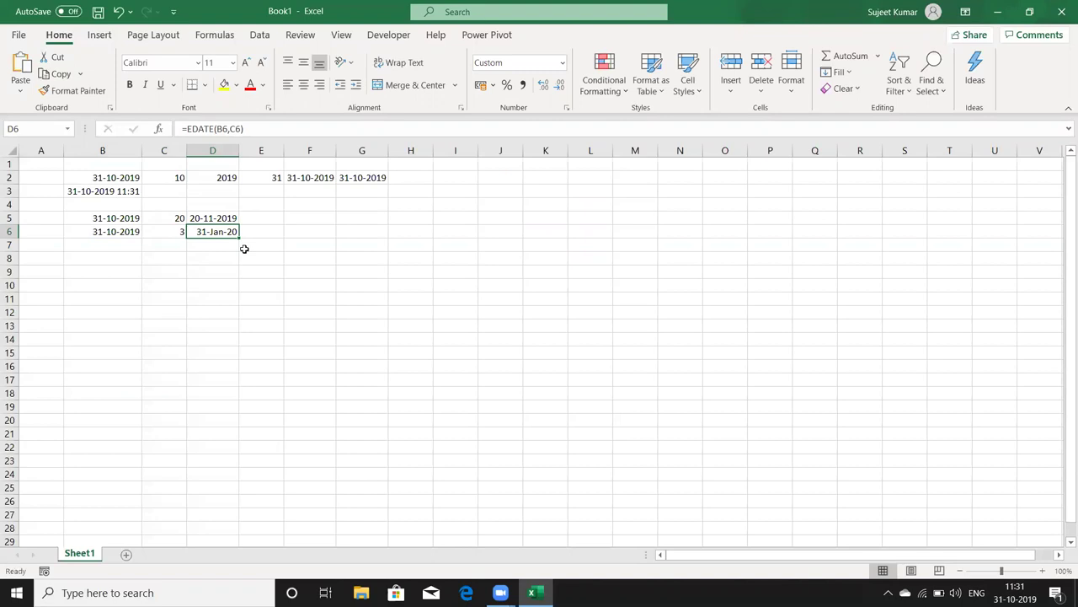
{"action": "key", "text": "Right"}
{"action": "key", "text": "Right"}
{"action": "key", "text": "Right"}
Enter the starting date 5-10 (05-Oct-19) in K1.
{"action": "key", "text": "Right"}
{"action": "key", "text": "Right"}
{"action": "key", "text": "Right"}
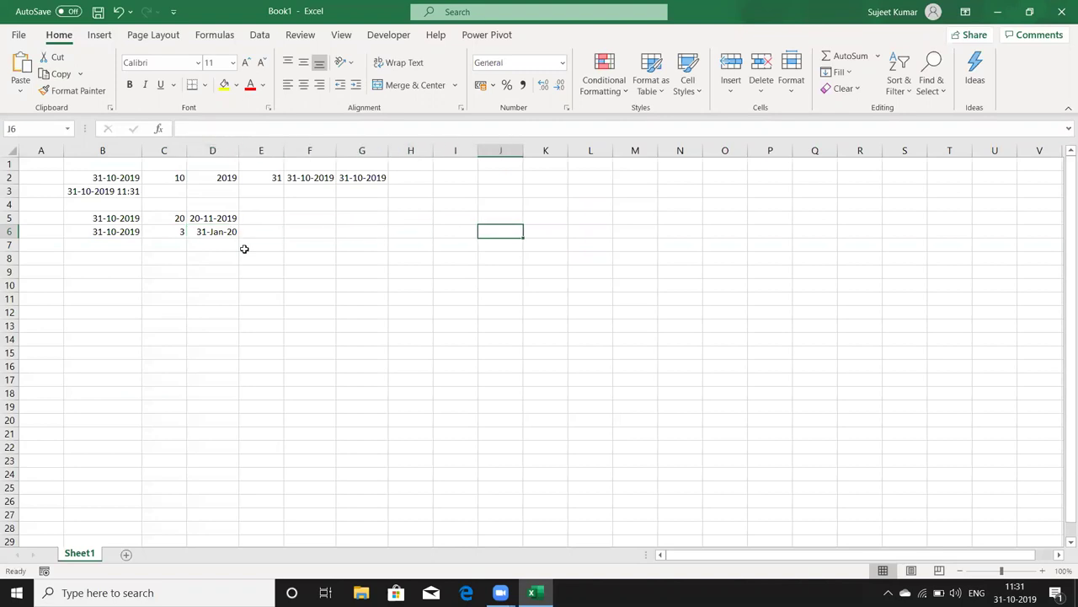
{"action": "key", "text": "Up"}
{"action": "key", "text": "Up"}
{"action": "key", "text": "Up"}
{"action": "key", "text": "Up"}
{"action": "key", "text": "Right"}
{"action": "key", "text": "Up"}
{"action": "type", "text": "u"}
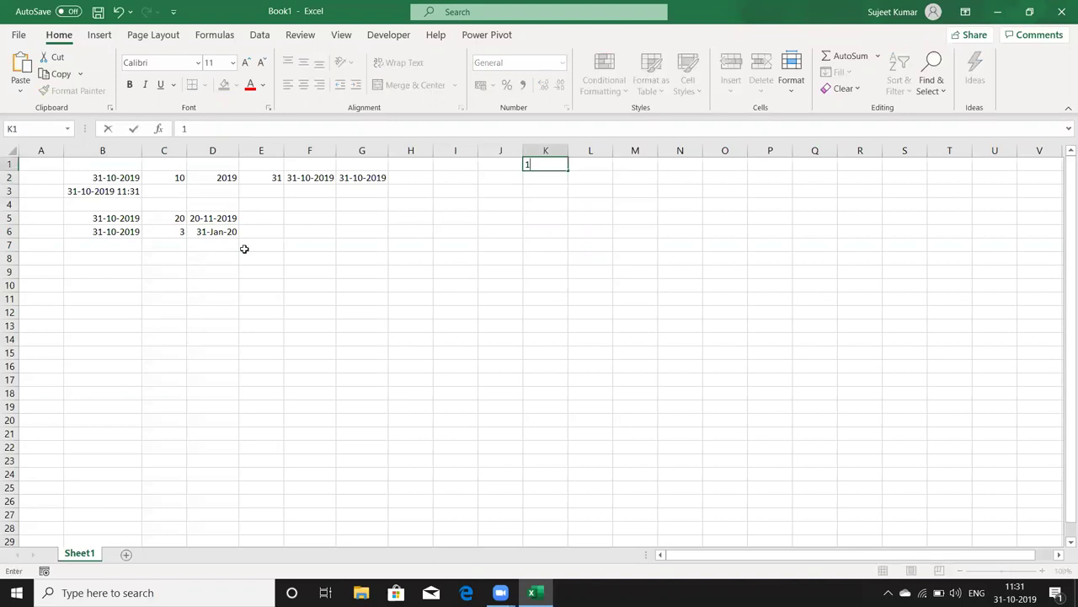
{"action": "key", "text": "BackSpace"}
{"action": "type", "text": "5-10"}
{"action": "key", "text": "Return"}
{"action": "key", "text": "Up"}
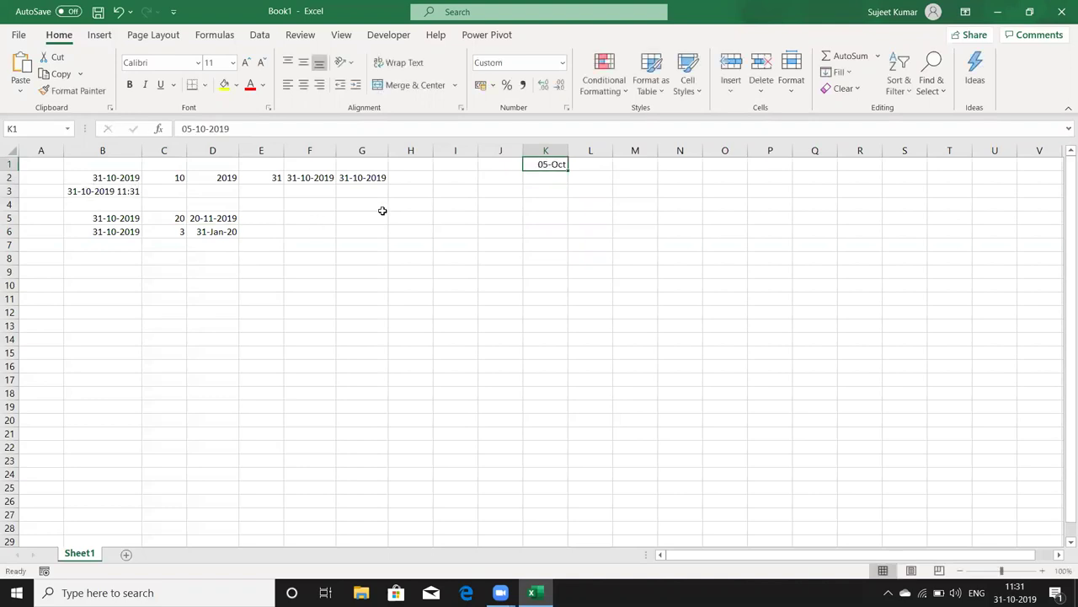
Enter =EDATE(K1,1) in K2 for the date one month later.
{"action": "left_click", "coordinate": [557, 177]}
{"action": "type", "text": "="}
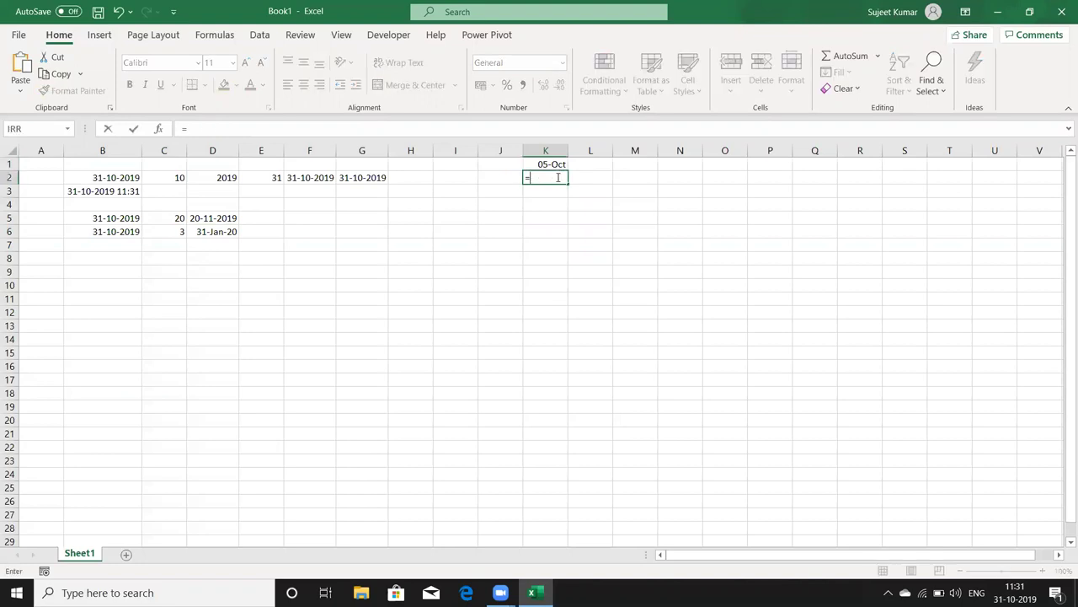
{"action": "type", "text": "e"}
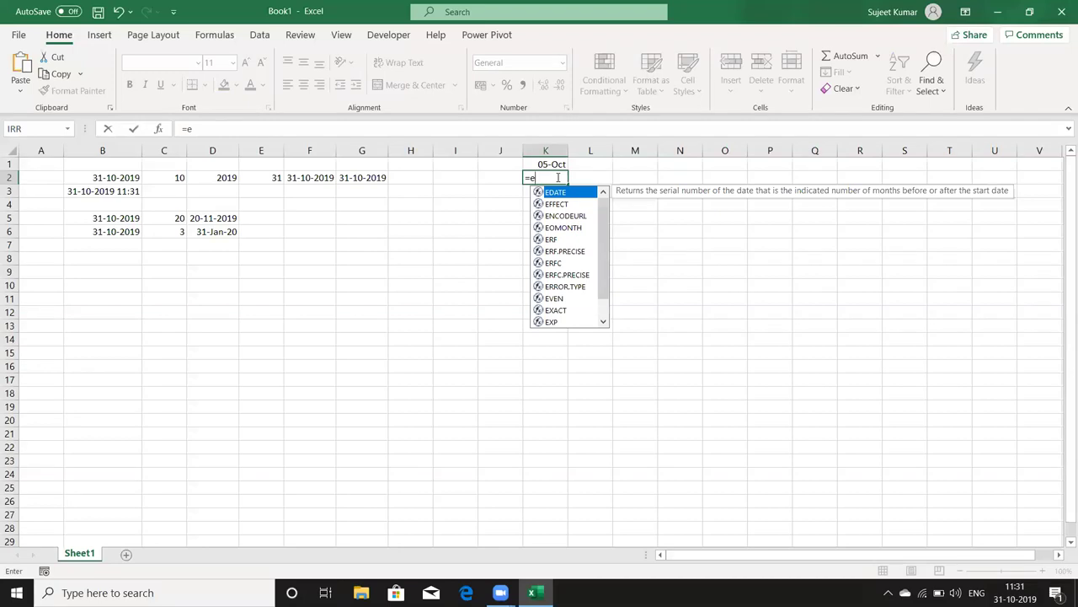
{"action": "key", "text": "Tab"}
{"action": "key", "text": "Up"}
{"action": "type", "text": ",1"}
{"action": "key", "text": "Return"}
{"action": "left_click", "coordinate": [557, 177]}
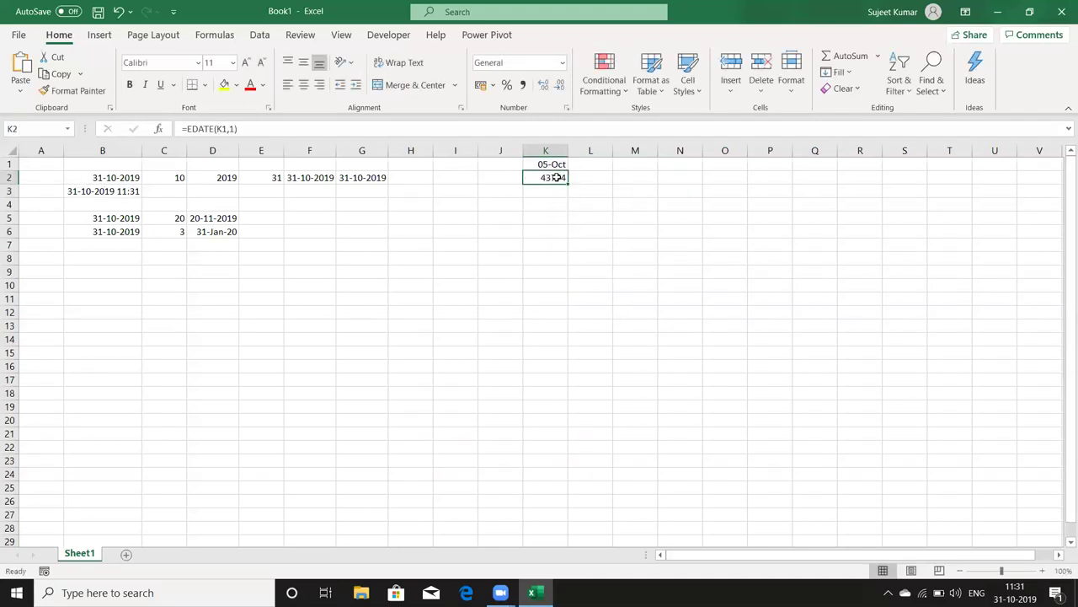
Format K1:K2 as dd-mmm-yy dates.
{"action": "key", "text": "shift+Up"}
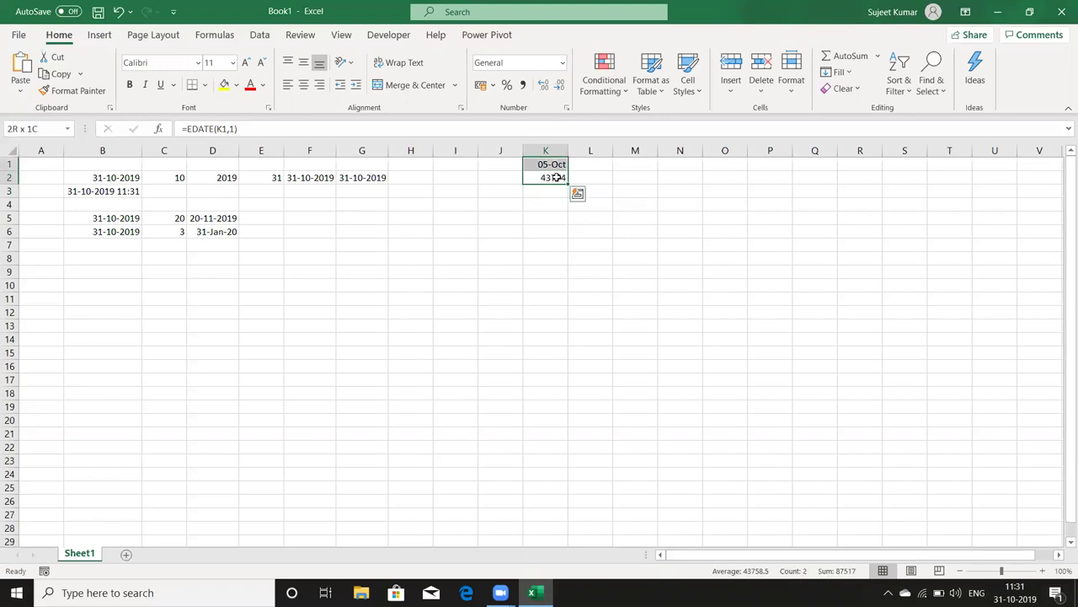
{"action": "key", "text": "ctrl+shift+3"}
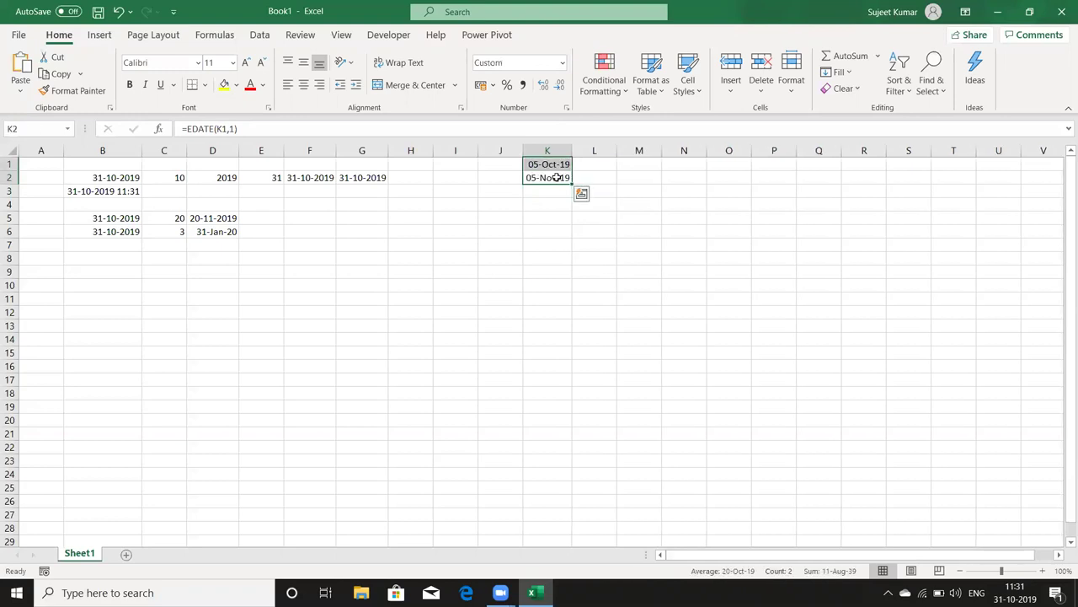
{"action": "key", "text": "Return"}
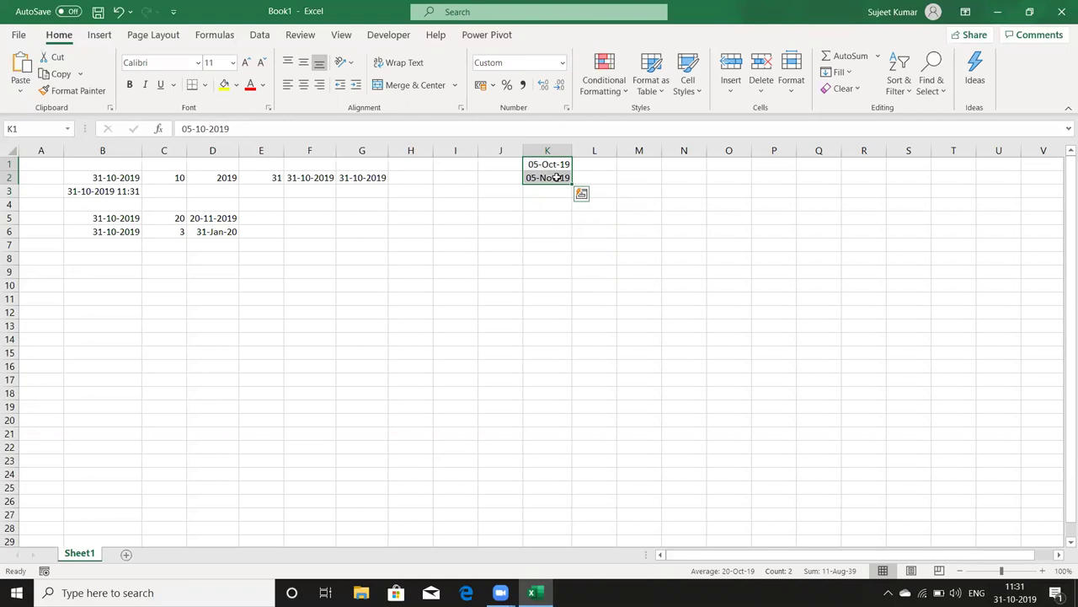
Fill the EDATE formula from K2 down to K21, ending at 05-Jun-21.
{"action": "left_click", "coordinate": [557, 177]}
{"action": "key", "text": "shift+Down"}
{"action": "key", "text": "shift+Down"}
{"action": "key", "text": "shift+Down"}
{"action": "key", "text": "shift+Down"}
{"action": "key", "text": "shift+Down"}
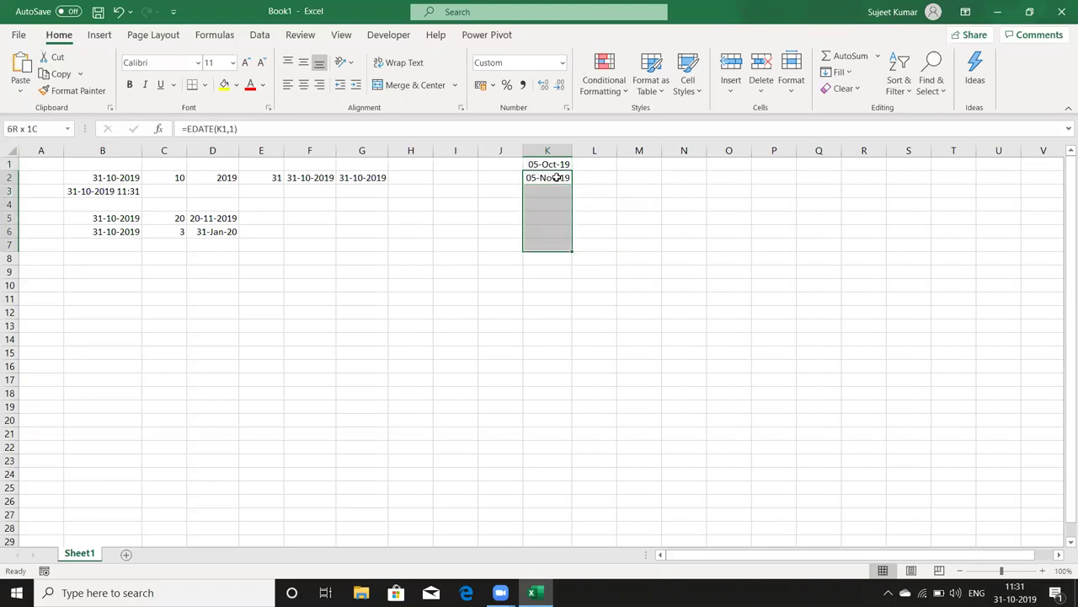
{"action": "key", "text": "shift+Down"}
{"action": "key", "text": "shift+Down"}
{"action": "key", "text": "shift+Down"}
{"action": "key", "text": "shift+Down"}
{"action": "key", "text": "shift+Down"}
{"action": "key", "text": "shift+Down"}
{"action": "key", "text": "ctrl+d"}
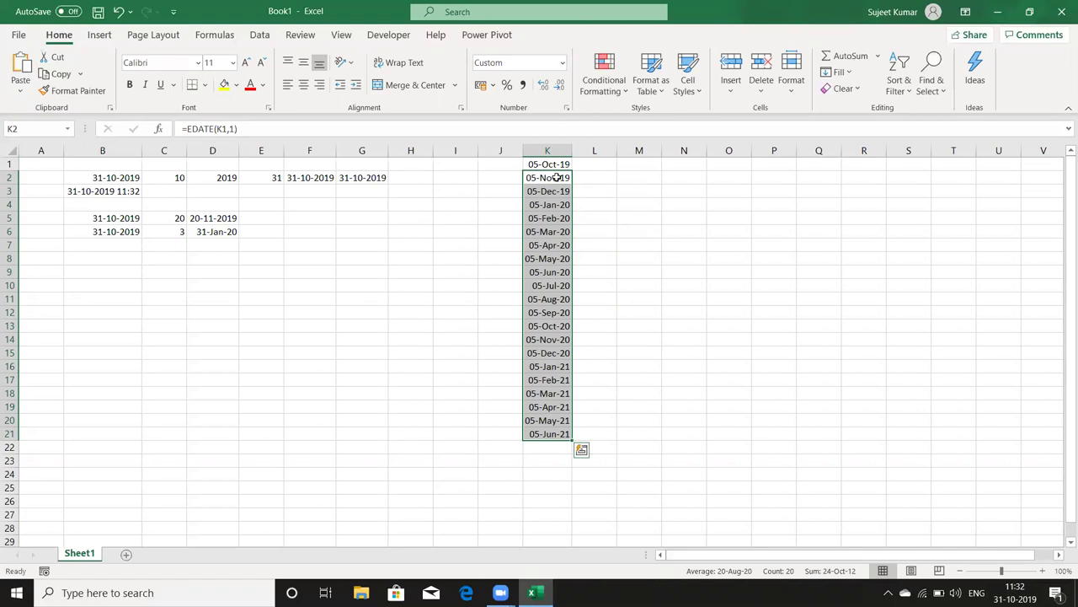
{"action": "key", "text": "Left"}
{"action": "key", "text": "Left"}
{"action": "key", "text": "Left"}
{"action": "key", "text": "Left"}
{"action": "key", "text": "Down"}
{"action": "key", "text": "Down"}
{"action": "key", "text": "Down"}
{"action": "key", "text": "Down"}
Enter today's date in B9 and the values 2, 4 and 22 in C9:E9.
{"action": "key", "text": "Right"}
{"action": "key", "text": "Up"}
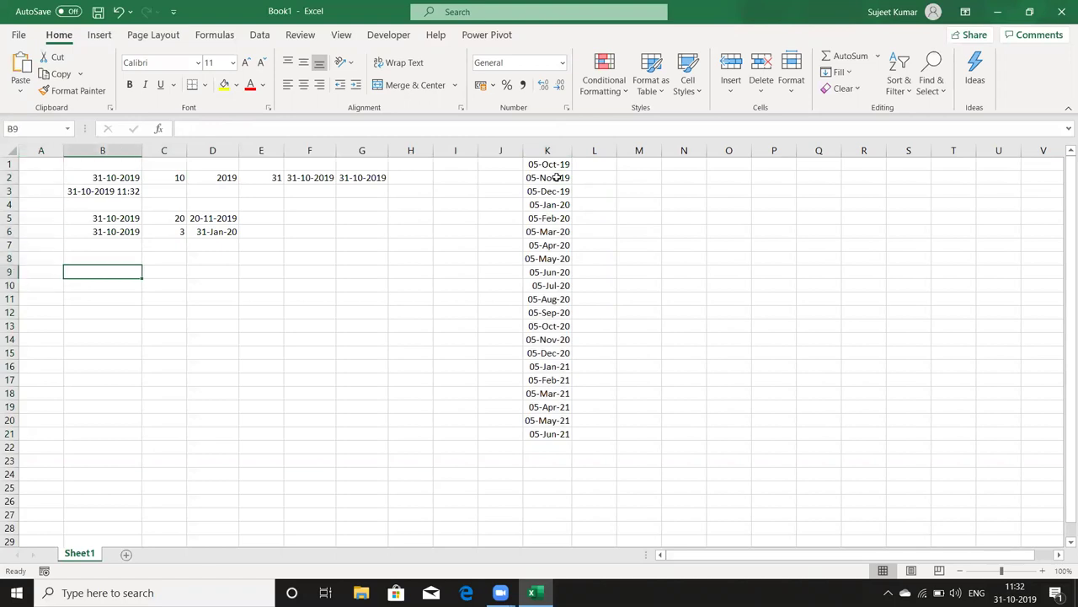
{"action": "key", "text": "ctrl+semicolon"}
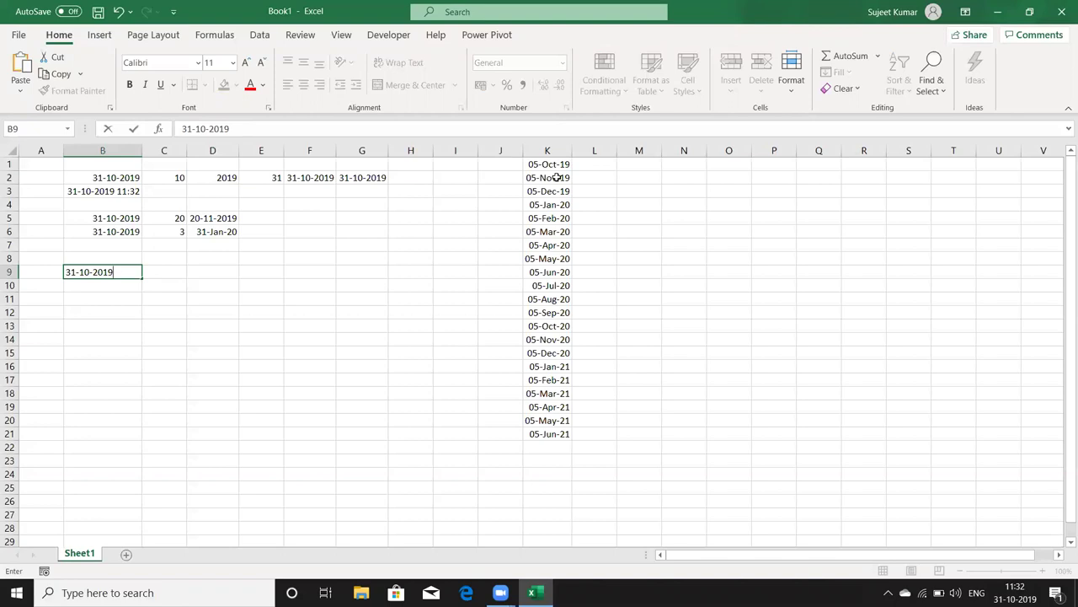
{"action": "key", "text": "Return"}
{"action": "key", "text": "Up"}
{"action": "key", "text": "Right"}
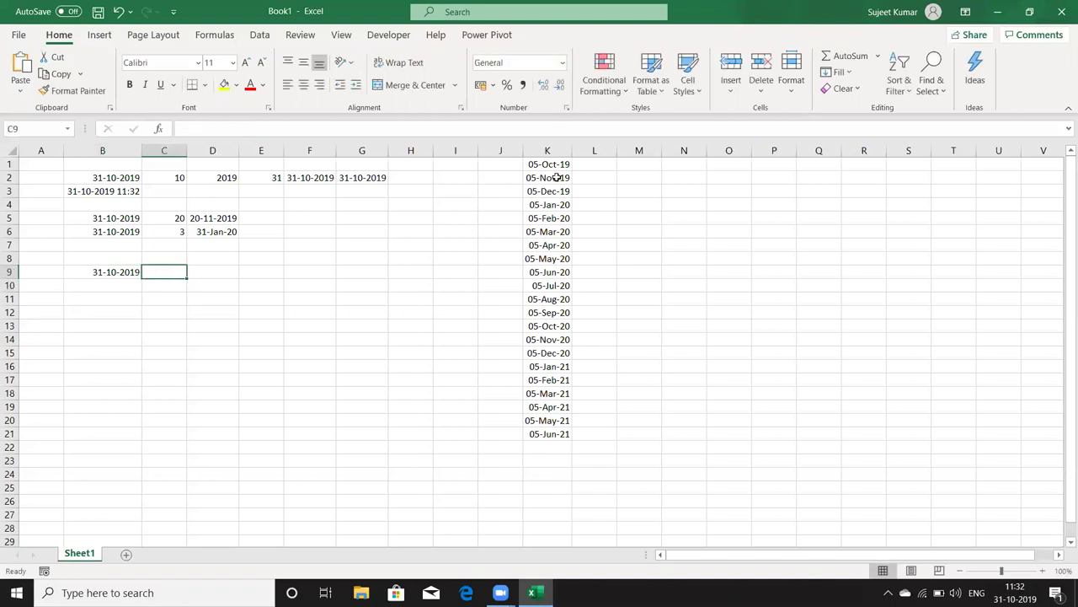
{"action": "type", "text": "2"}
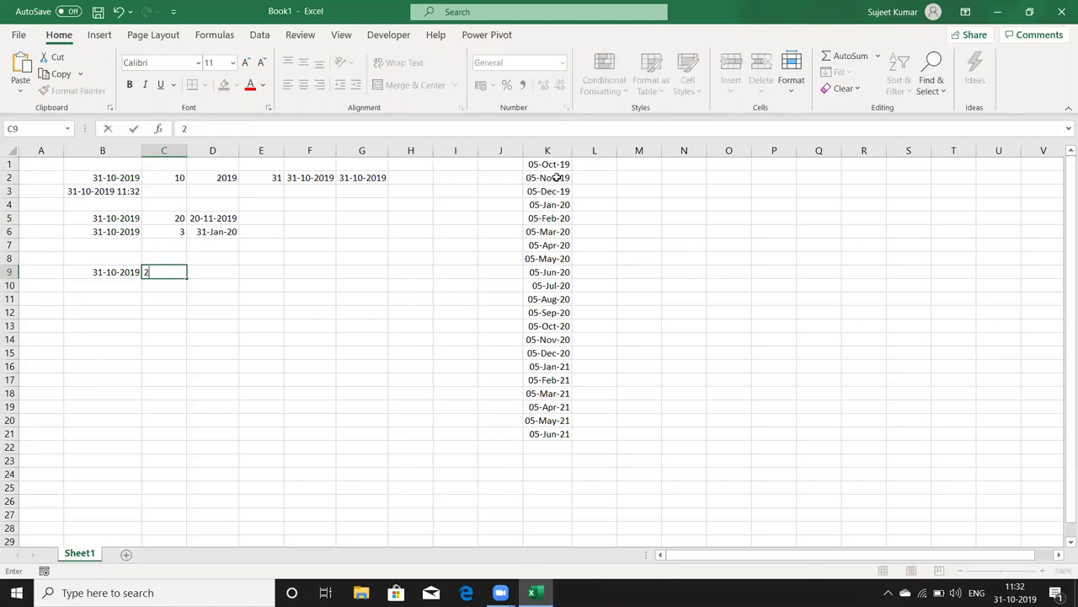
{"action": "key", "text": "Tab"}
{"action": "type", "text": "4"}
{"action": "key", "text": "Tab"}
{"action": "type", "text": "22"}
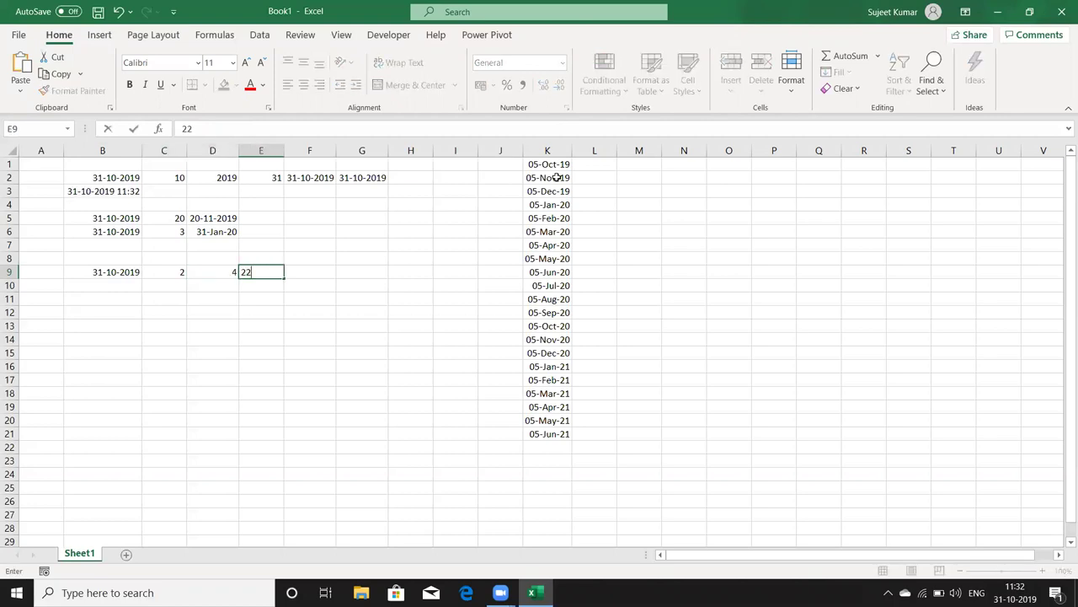
{"action": "key", "text": "Tab"}
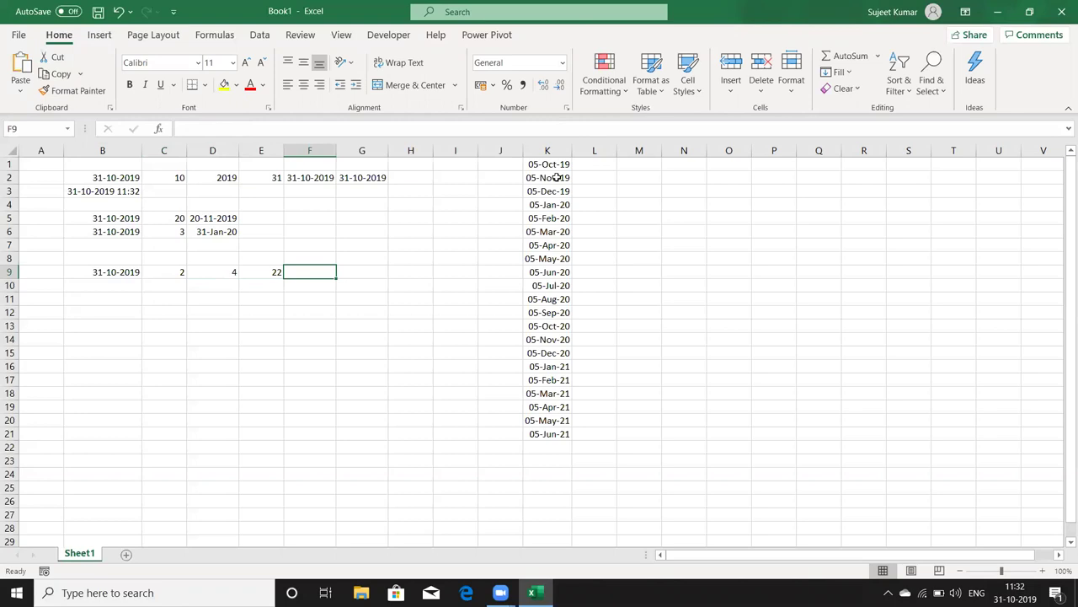
Begin F9's DATE formula with YEAR(B9)+2 as the year argument.
{"action": "left_click", "coordinate": [183, 179]}
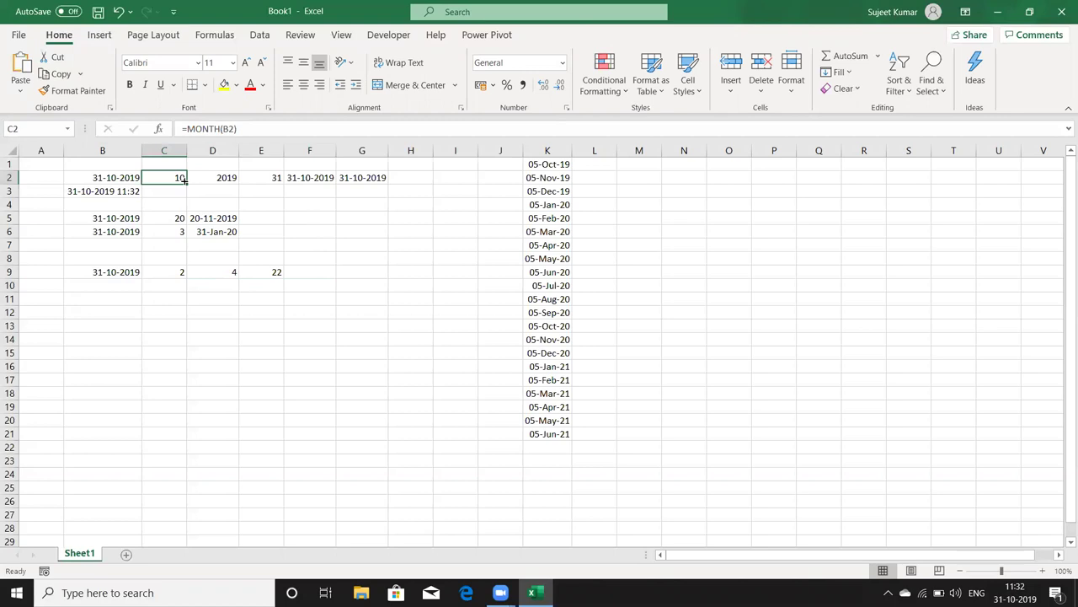
{"action": "key", "text": "Down"}
{"action": "key", "text": "Down"}
{"action": "key", "text": "Down"}
{"action": "key", "text": "Down"}
{"action": "key", "text": "Down"}
{"action": "key", "text": "Down"}
{"action": "key", "text": "Down"}
{"action": "key", "text": "Down"}
{"action": "key", "text": "Down"}
{"action": "key", "text": "Right"}
{"action": "key", "text": "Right"}
{"action": "key", "text": "Right"}
{"action": "key", "text": "Up"}
{"action": "key", "text": "Up"}
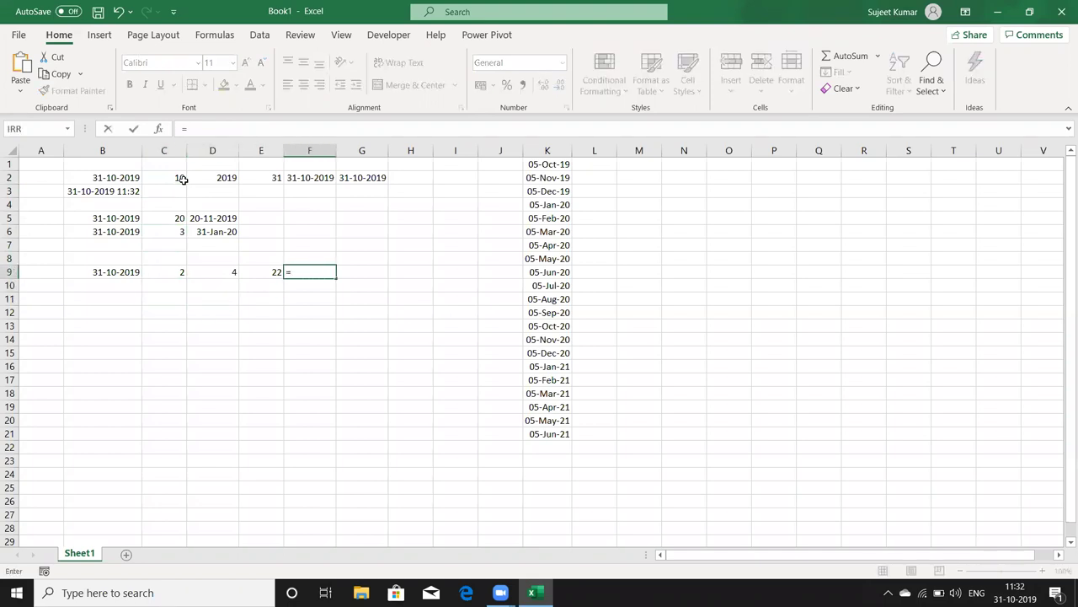
{"action": "type", "text": "=date"}
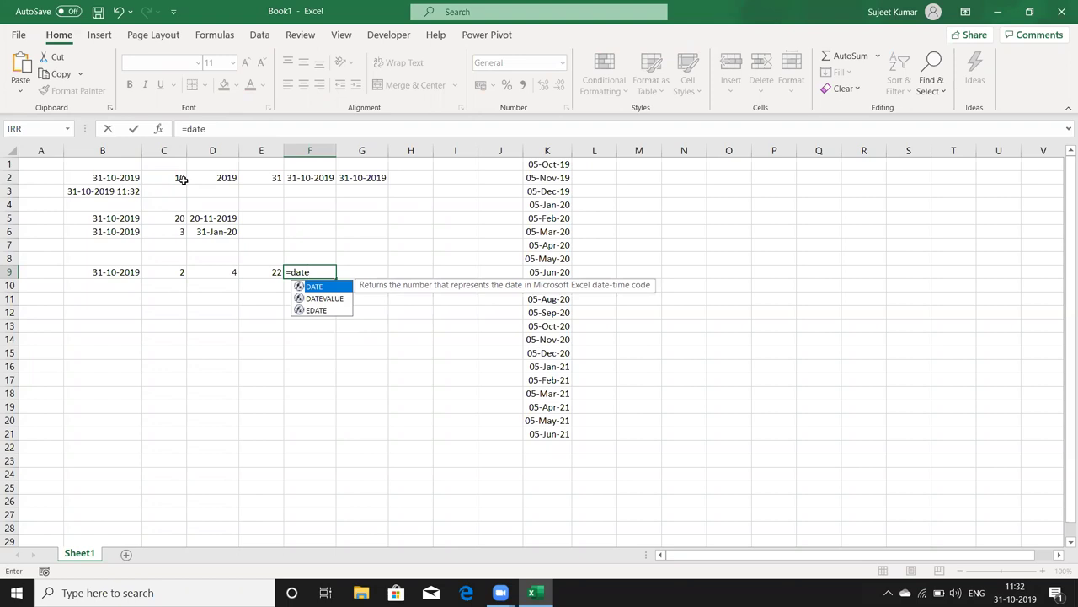
{"action": "key", "text": "Tab"}
{"action": "type", "text": "y"}
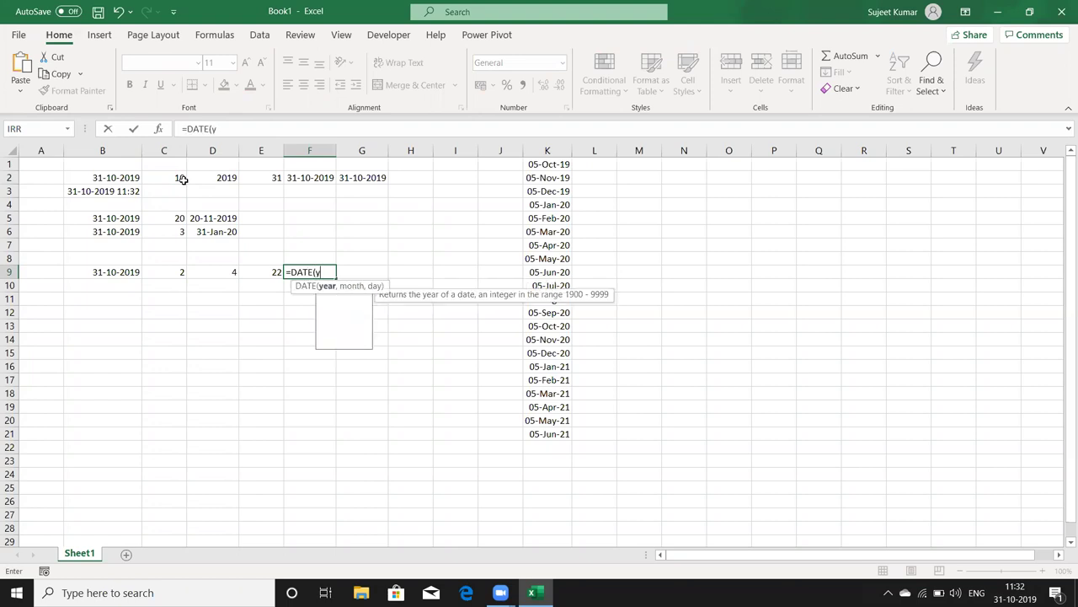
{"action": "type", "text": "ea"}
{"action": "key", "text": "Tab"}
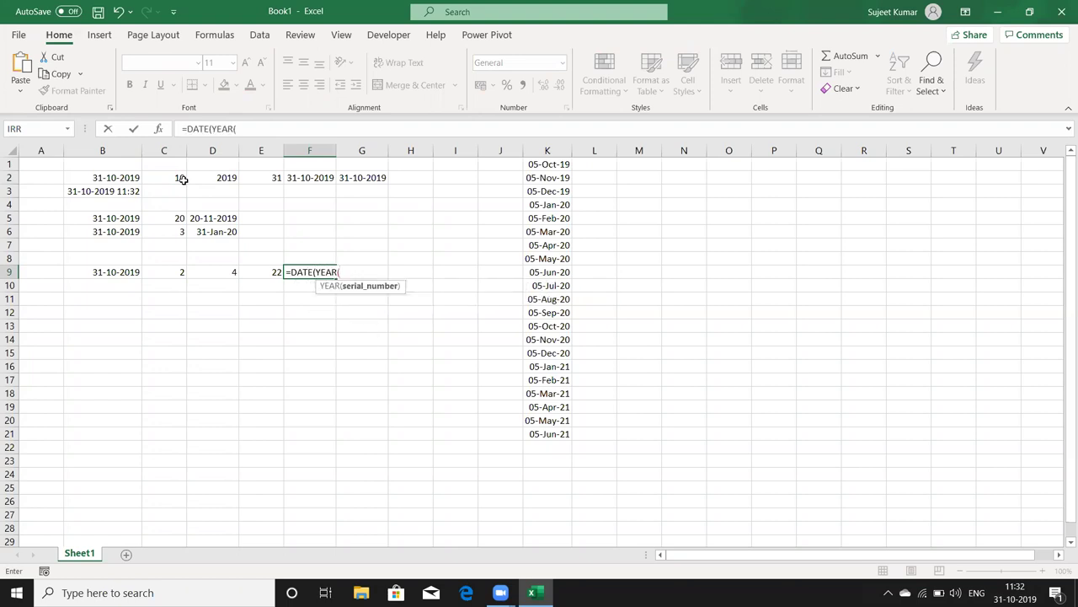
{"action": "left_click", "coordinate": [111, 271]}
{"action": "key", "text": "Return"}
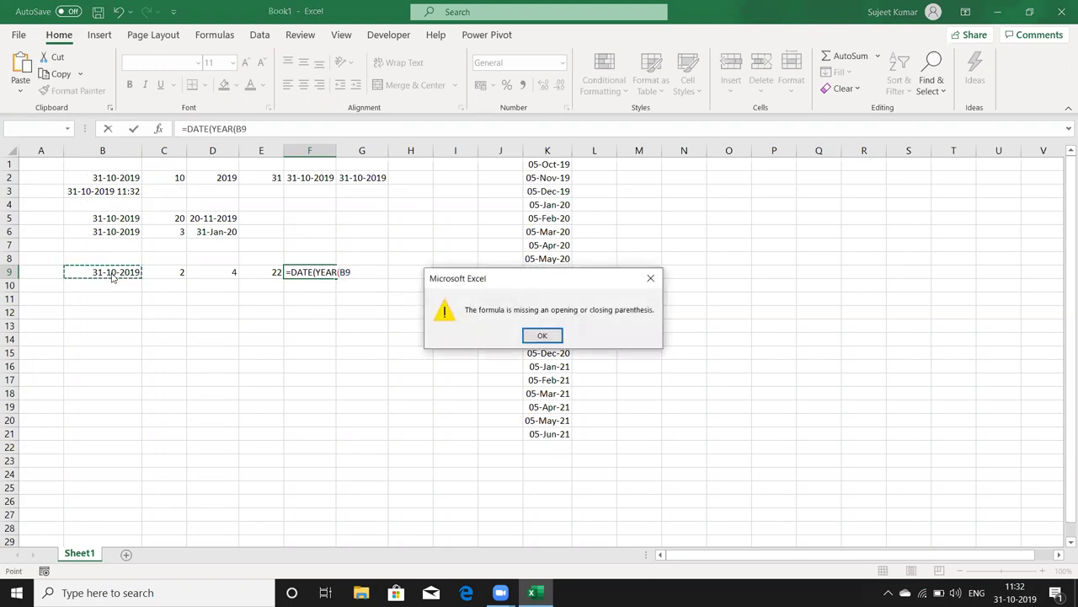
{"action": "key", "text": "Return"}
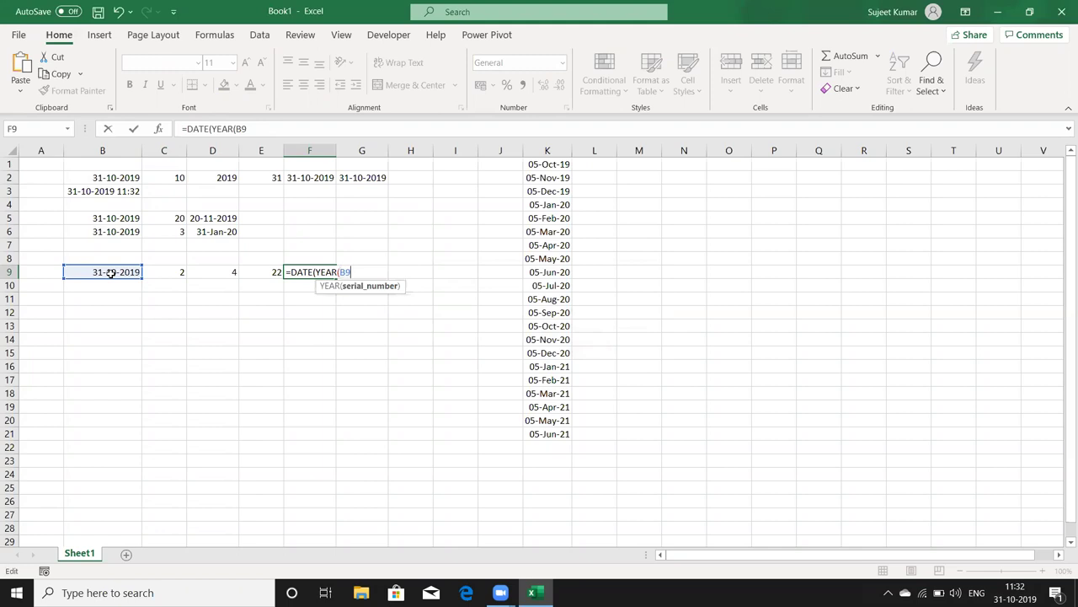
{"action": "type", "text": "),"}
{"action": "key", "text": "BackSpace"}
{"action": "type", "text": "+2"}
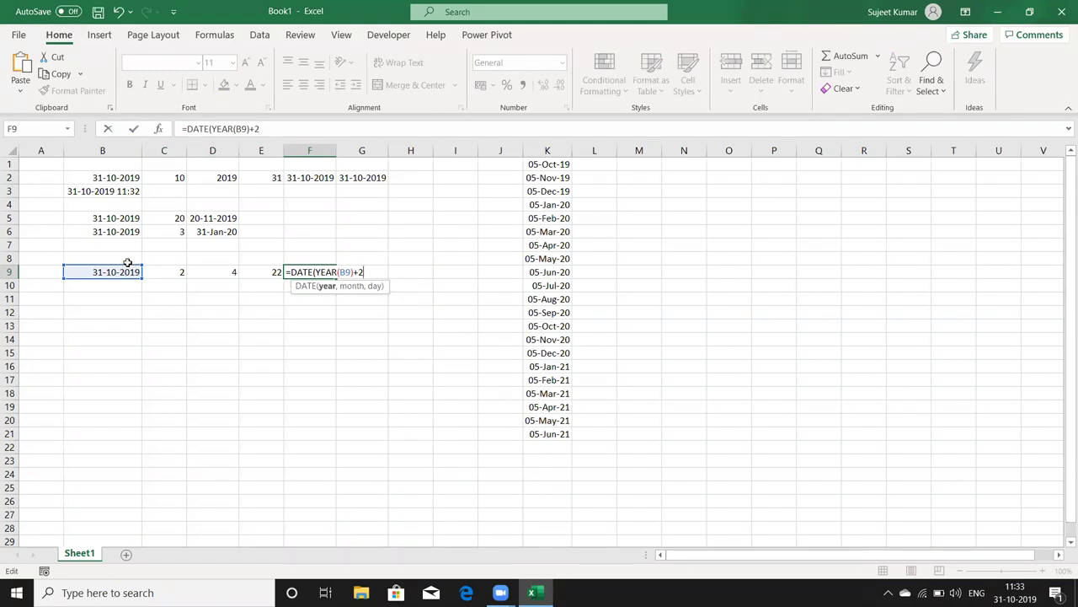
Complete it with MONTH(B9)+4 and DAY(B9)+22, giving 25-03-2022.
{"action": "type", "text": ",mon"}
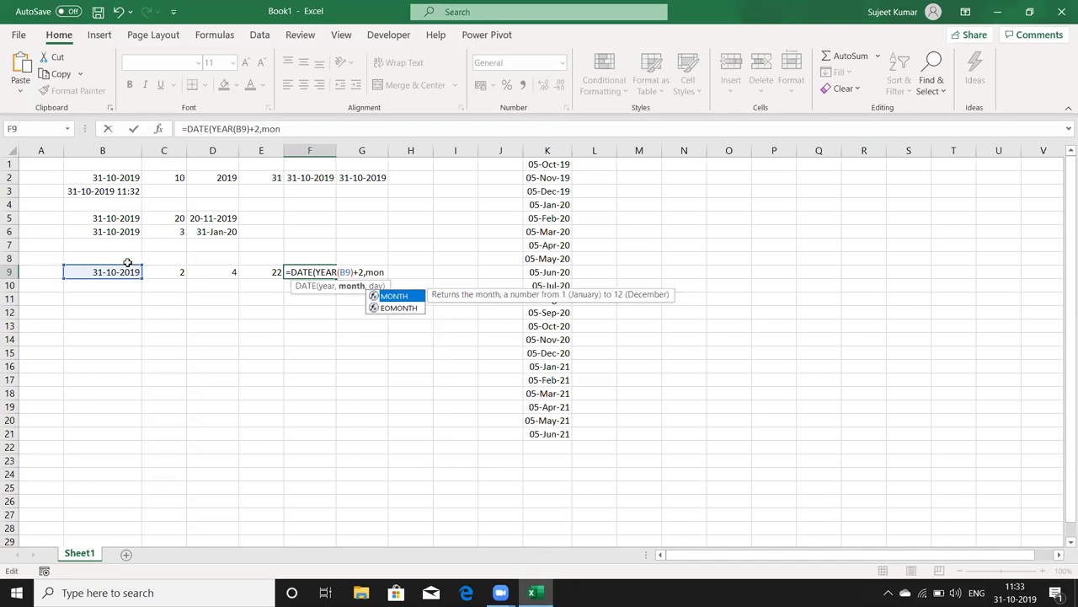
{"action": "key", "text": "Tab"}
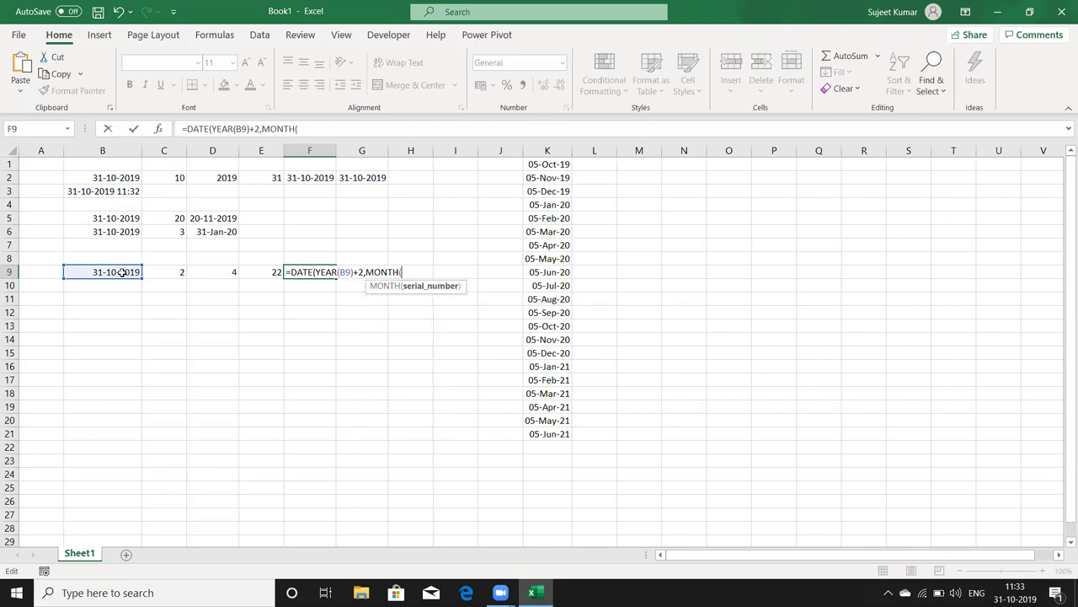
{"action": "left_click", "coordinate": [122, 272]}
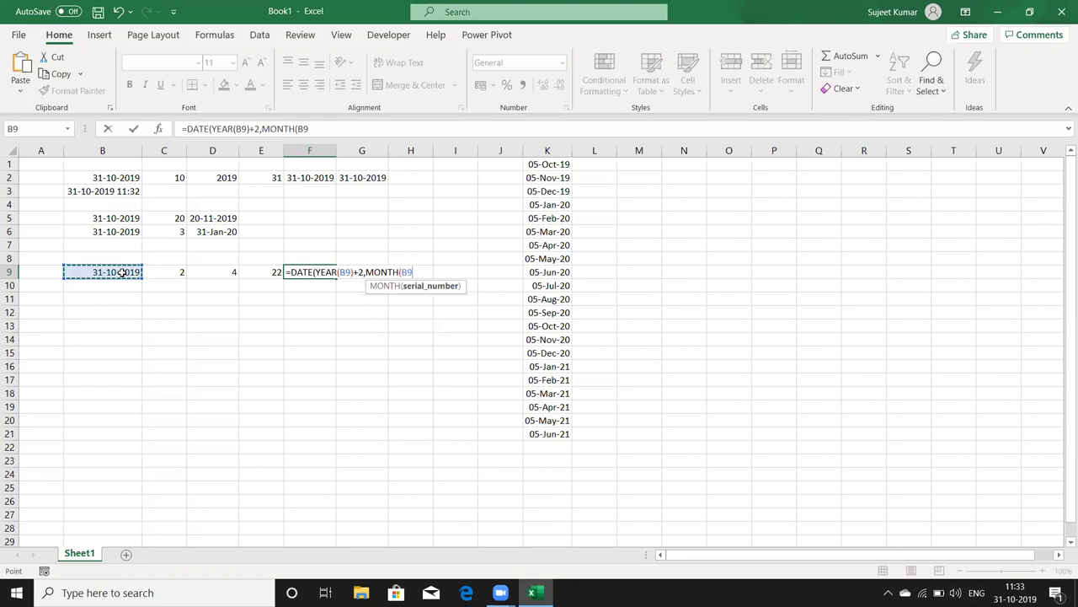
{"action": "type", "text": ")"}
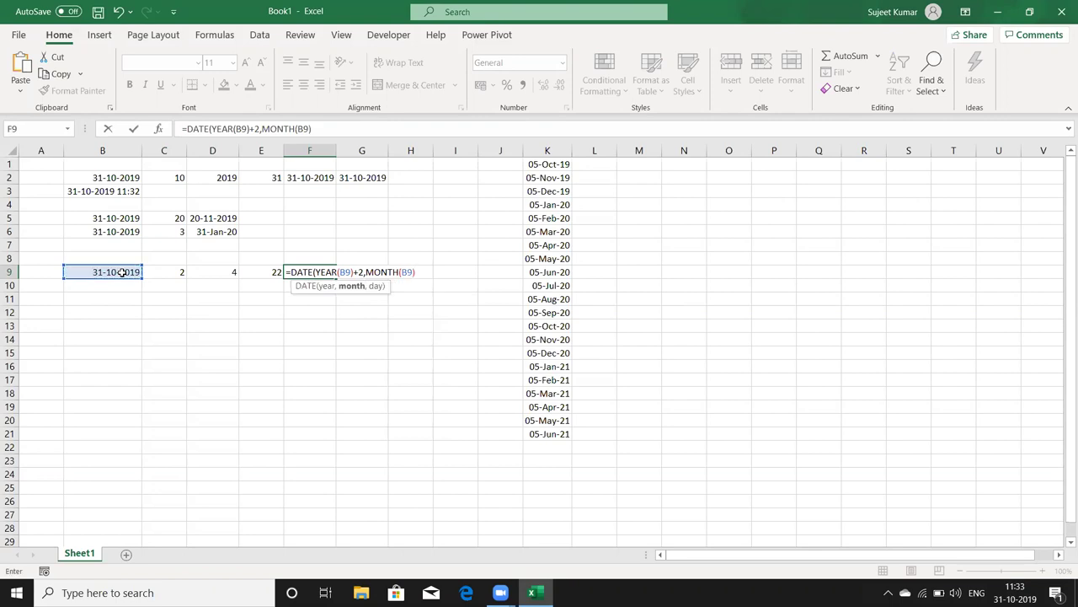
{"action": "type", "text": "+"}
{"action": "type", "text": "4"}
{"action": "type", "text": ","}
{"action": "type", "text": "da"}
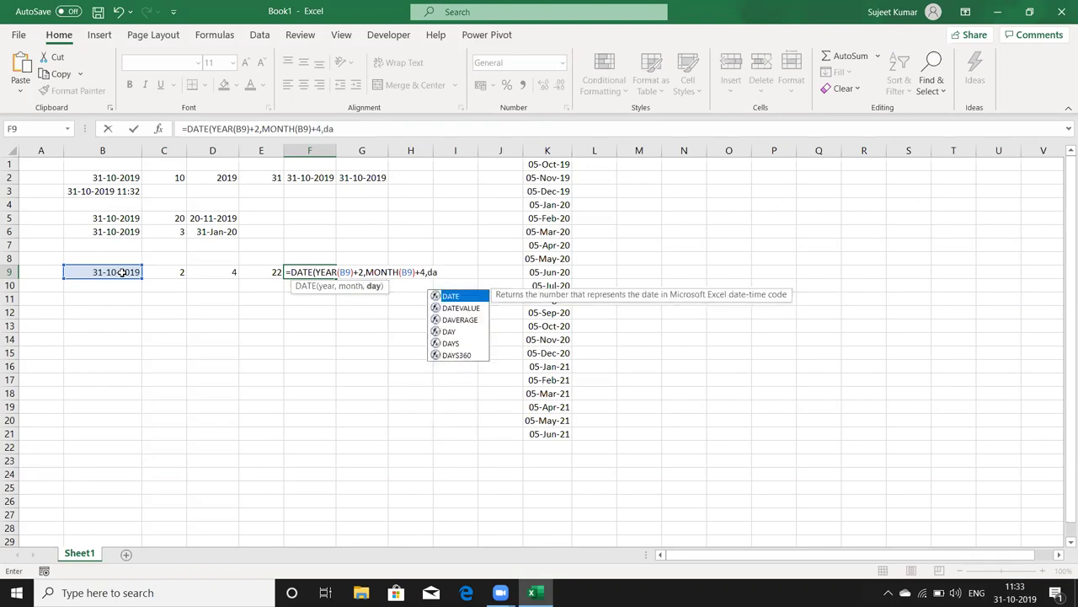
{"action": "type", "text": "y"}
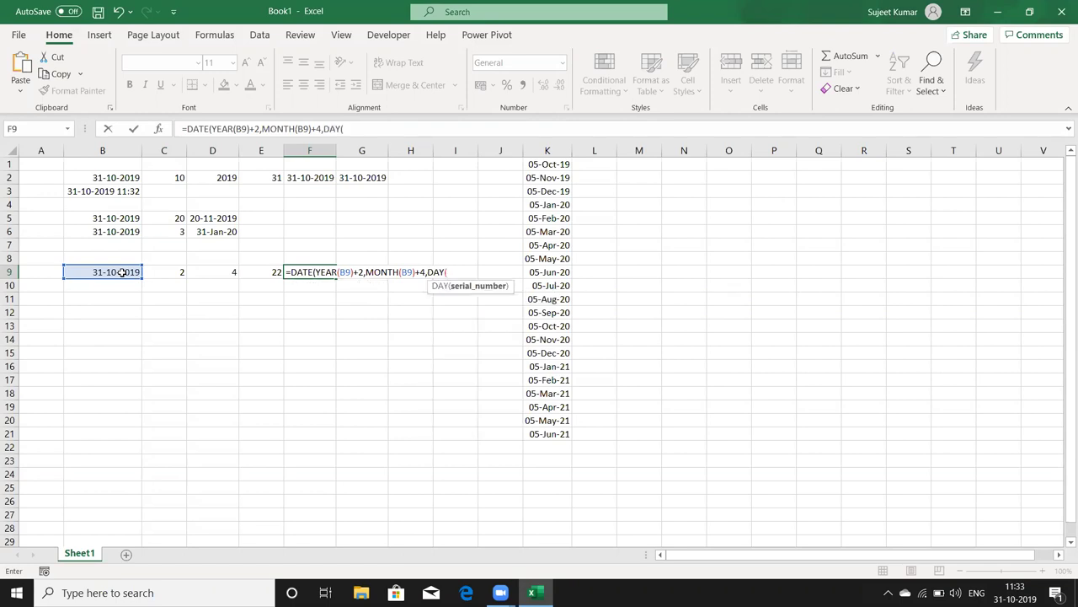
{"action": "left_click", "coordinate": [122, 272]}
{"action": "type", "text": ")+"}
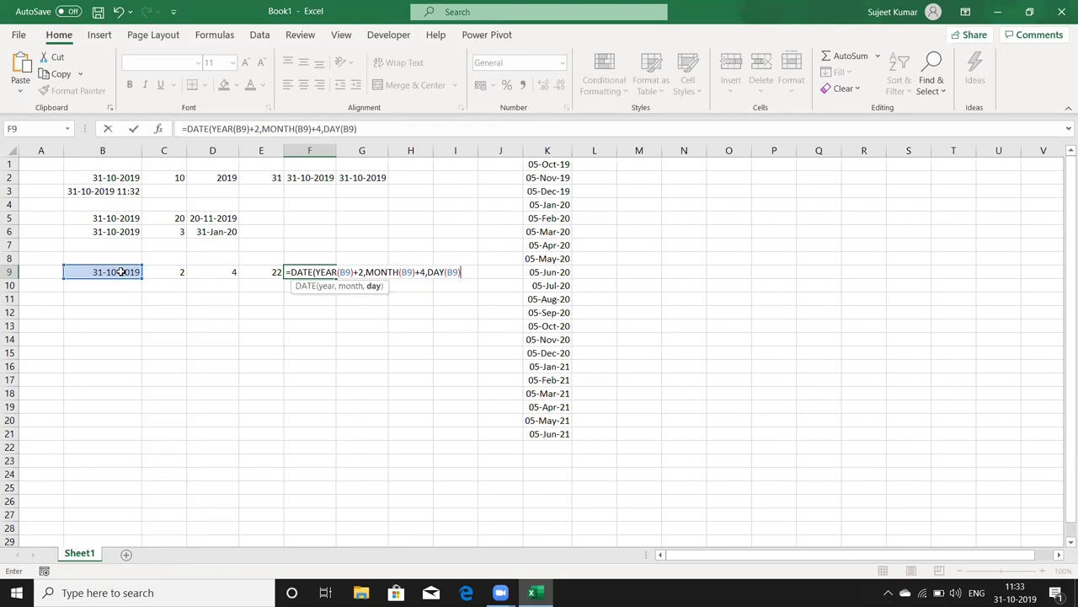
{"action": "type", "text": "22"}
{"action": "type", "text": ")"}
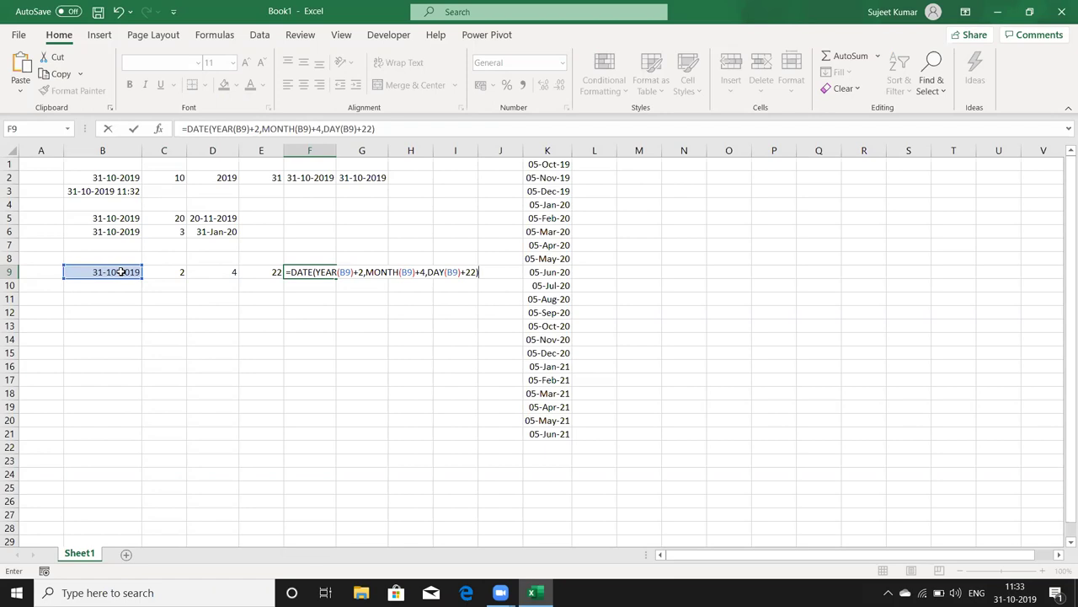
{"action": "key", "text": "Return"}
{"action": "key", "text": "Up"}
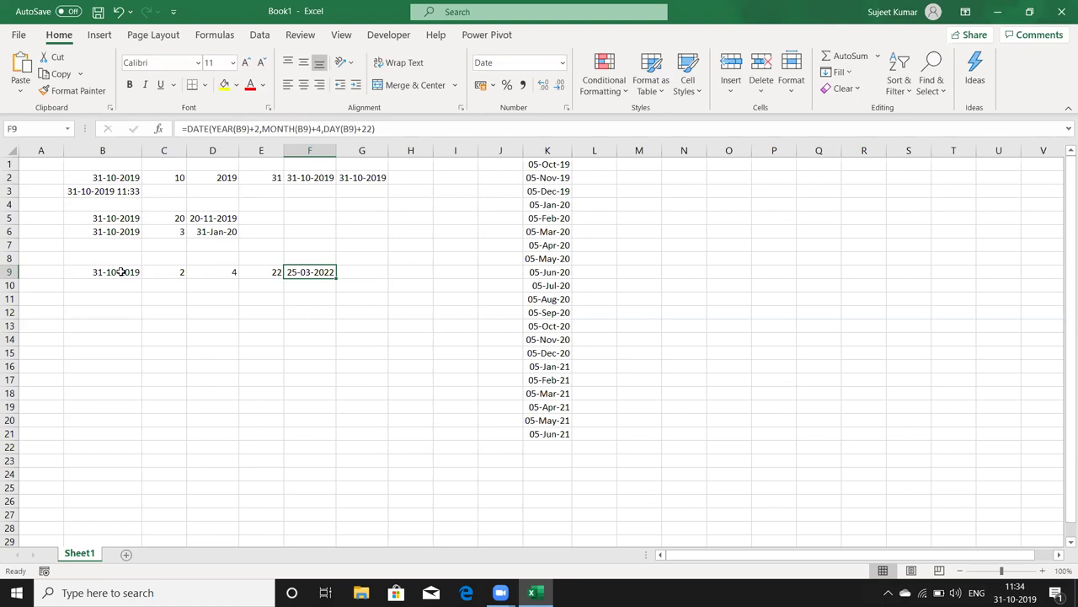
{"action": "key", "text": "Left"}
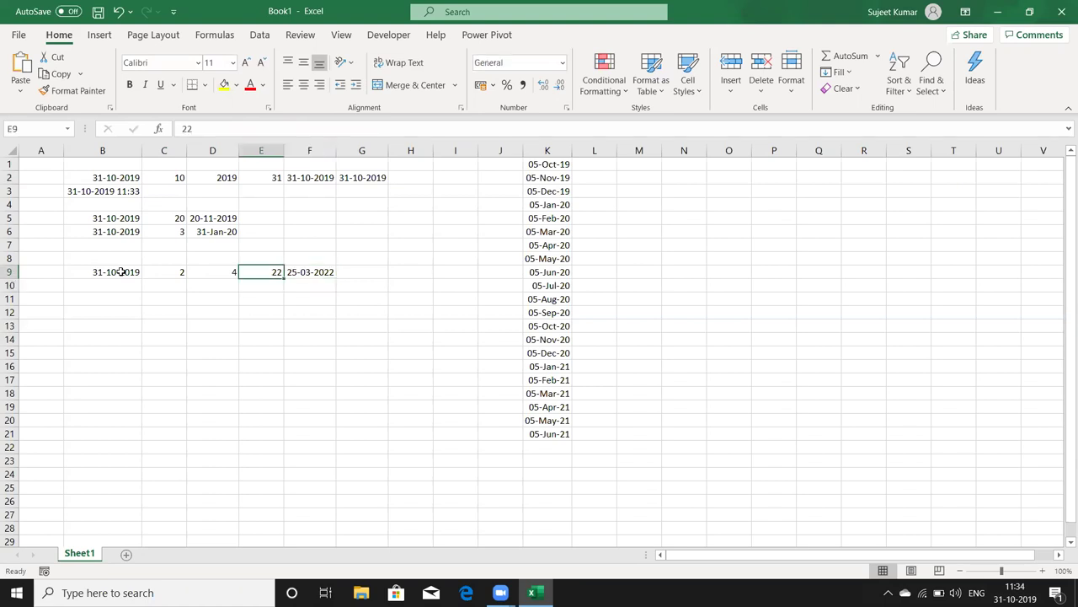
Put today's date, 31-10-2019, into B11.
{"action": "key", "text": "Left"}
{"action": "key", "text": "Left"}
{"action": "key", "text": "Left"}
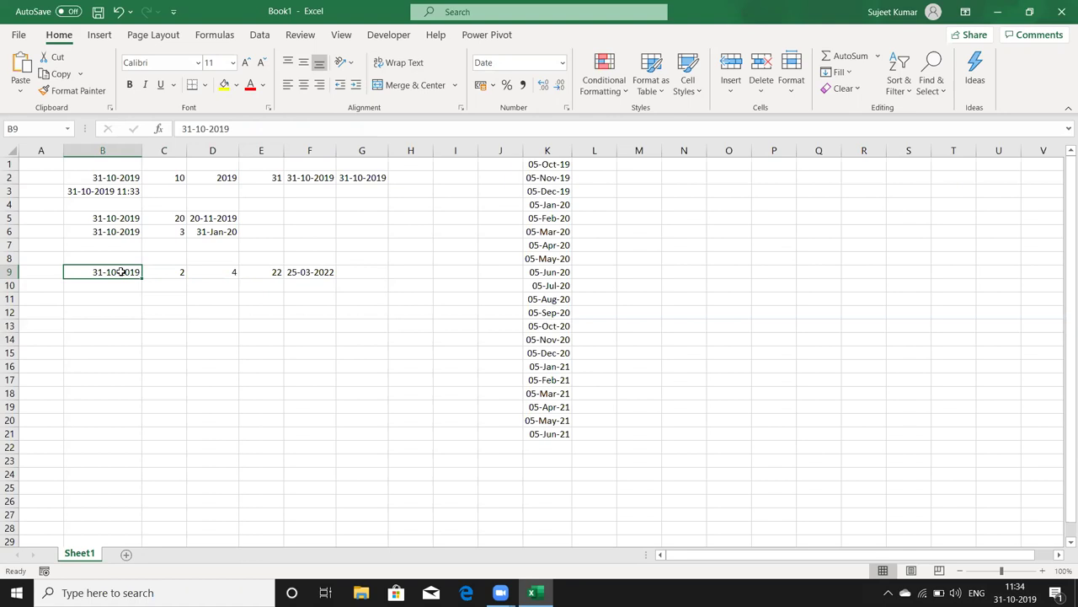
{"action": "key", "text": "Up"}
Enter =B11-20 in C11, giving 11-10-2019.
{"action": "key", "text": "Up"}
{"action": "key", "text": "Up"}
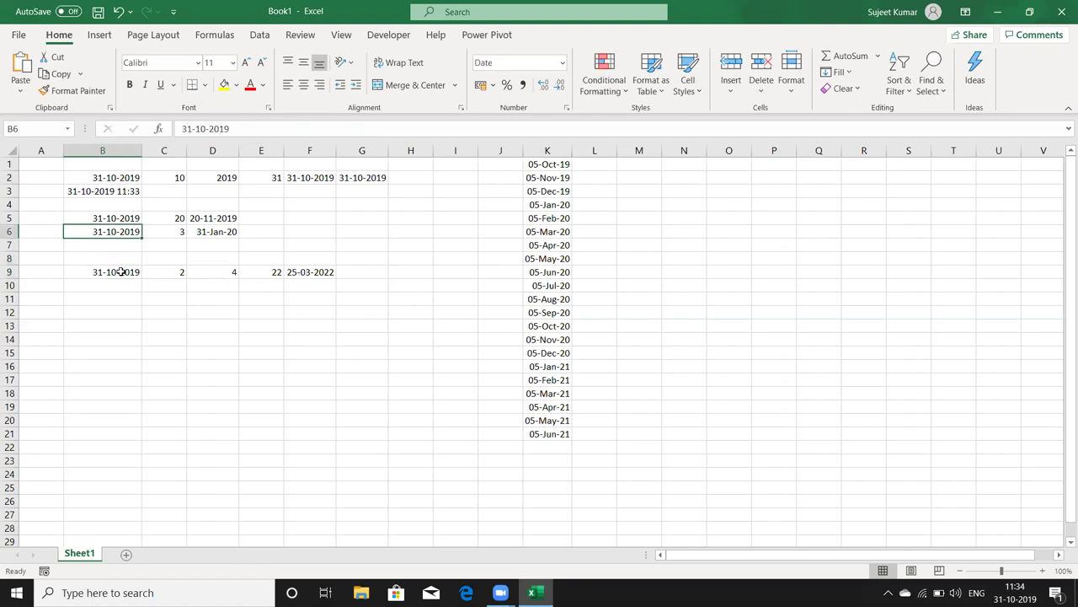
{"action": "key", "text": "Down"}
{"action": "key", "text": "Down"}
{"action": "key", "text": "Down"}
{"action": "key", "text": "Down"}
{"action": "key", "text": "Down"}
{"action": "key", "text": "ctrl+semicolon"}
{"action": "key", "text": "Return"}
{"action": "key", "text": "Up"}
{"action": "key", "text": "Right"}
{"action": "type", "text": "=B11-20"}
{"action": "key", "text": "Return"}
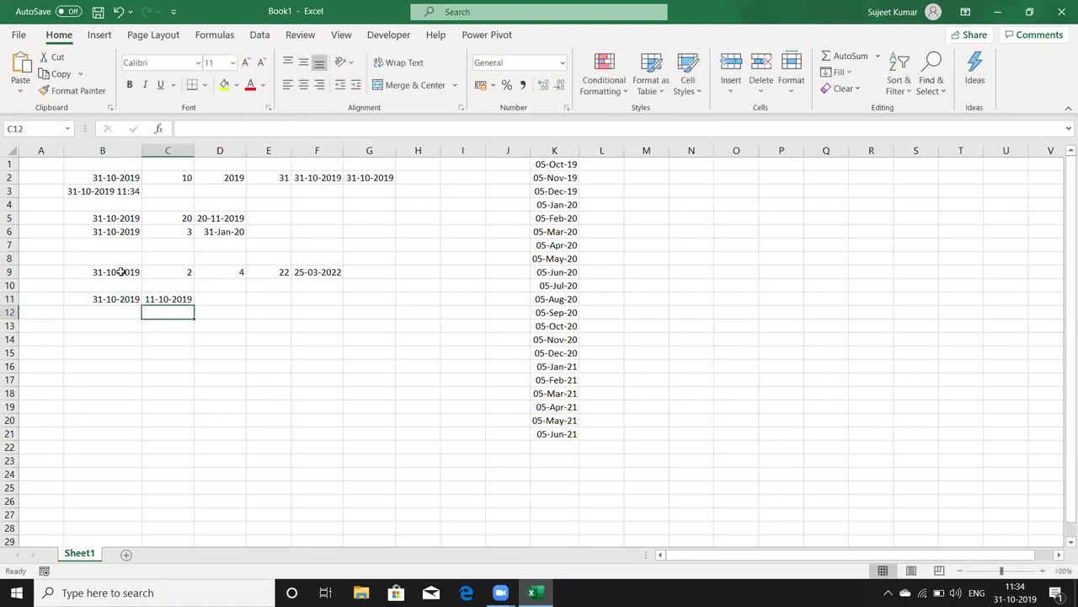
{"action": "key", "text": "Up"}
Enter =EOMONTH(B11,-3) in C12 and format it as a date, showing 31-Jul-19.
{"action": "key", "text": "Down"}
{"action": "type", "text": "=eo"}
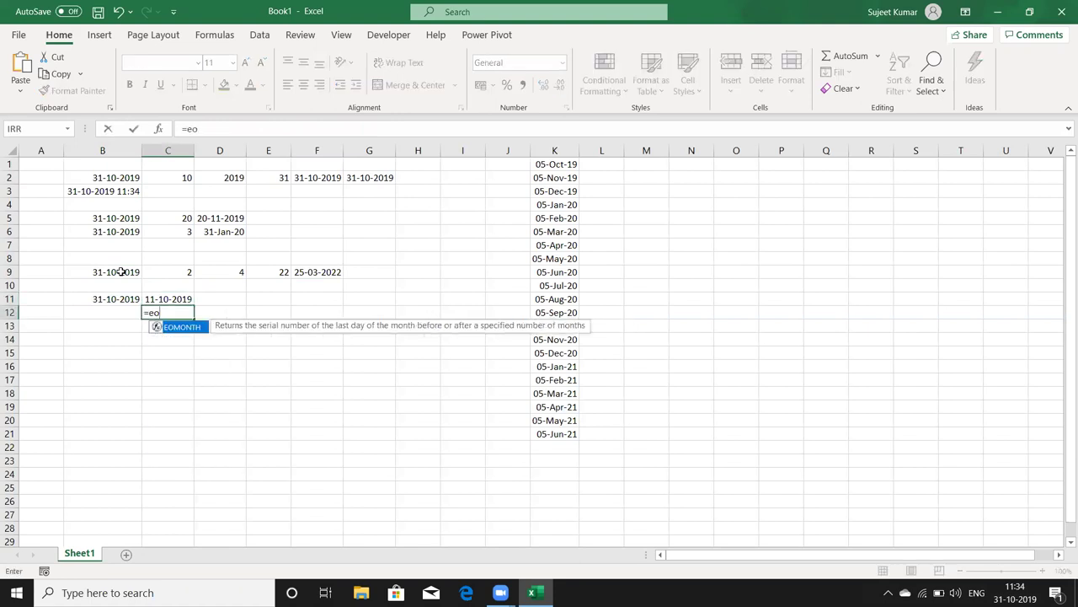
{"action": "key", "text": "Tab"}
{"action": "key", "text": "Left"}
{"action": "key", "text": "Up"}
{"action": "type", "text": ",-3"}
{"action": "key", "text": "Return"}
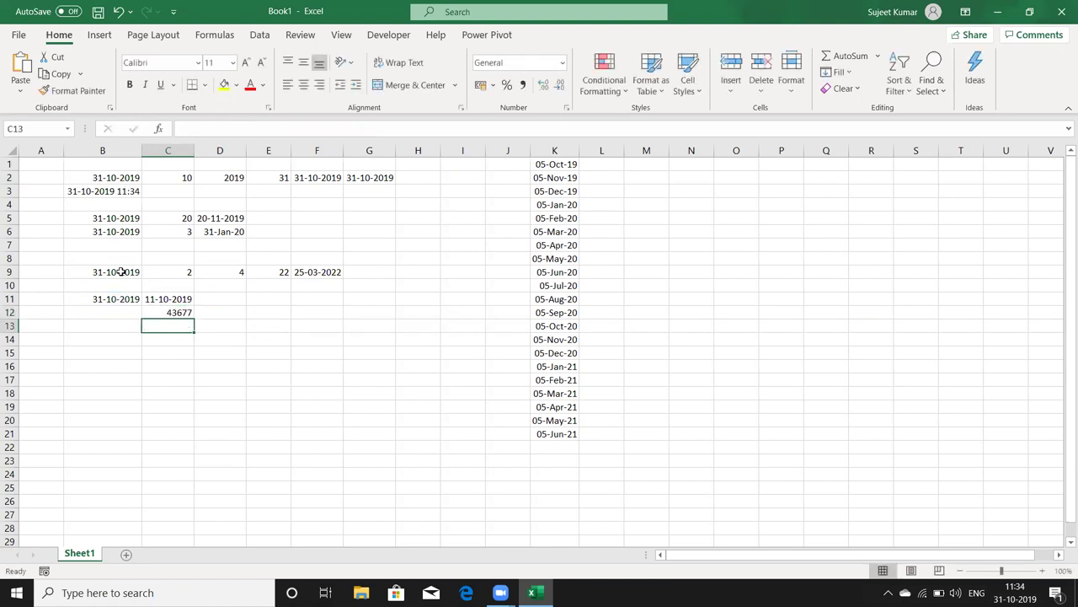
{"action": "key", "text": "Up"}
{"action": "key", "text": "ctrl+shift+3"}
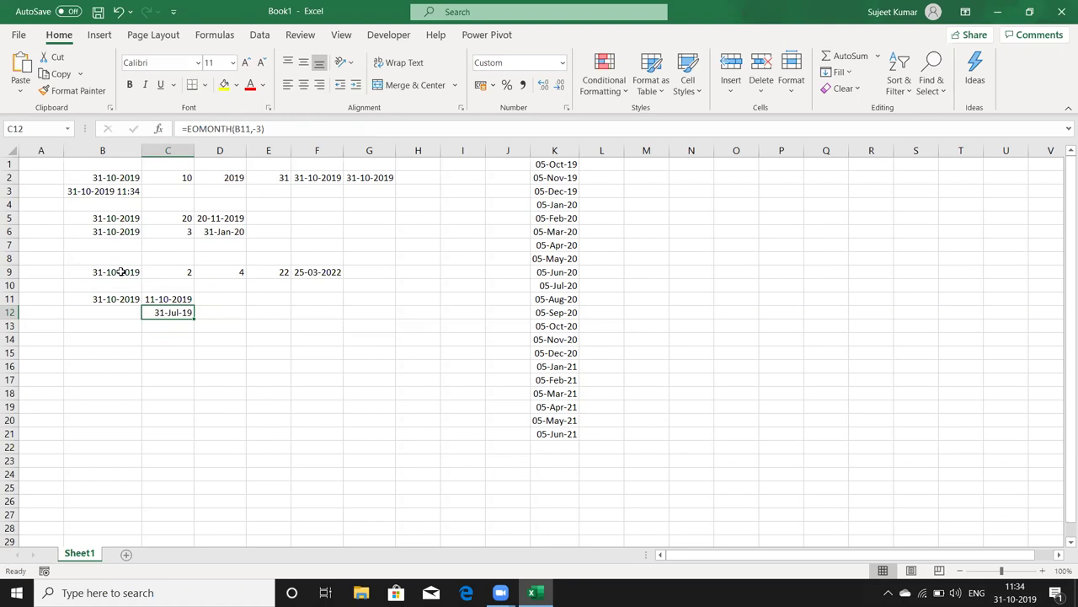
{"action": "key", "text": "Down"}
{"action": "key", "text": "Down"}
{"action": "key", "text": "Down"}
{"action": "key", "text": "Left"}
{"action": "key", "text": "Left"}
Enter 01-Jan in A15 and today's date in B15.
{"action": "type", "text": "1/1"}
{"action": "key", "text": "Tab"}
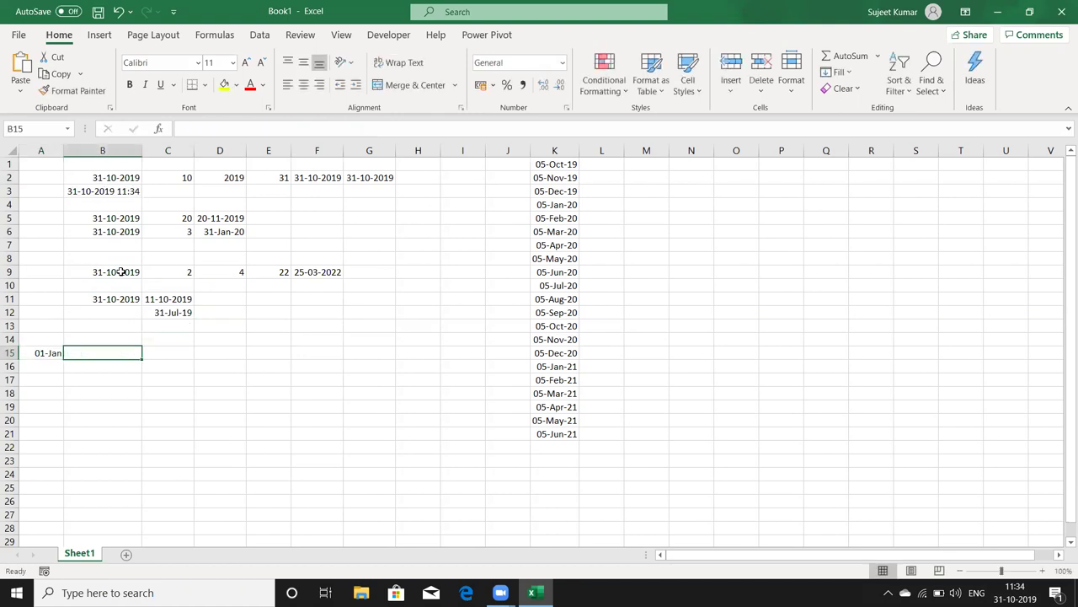
{"action": "key", "text": "ctrl+semicolon"}
{"action": "key", "text": "Tab"}
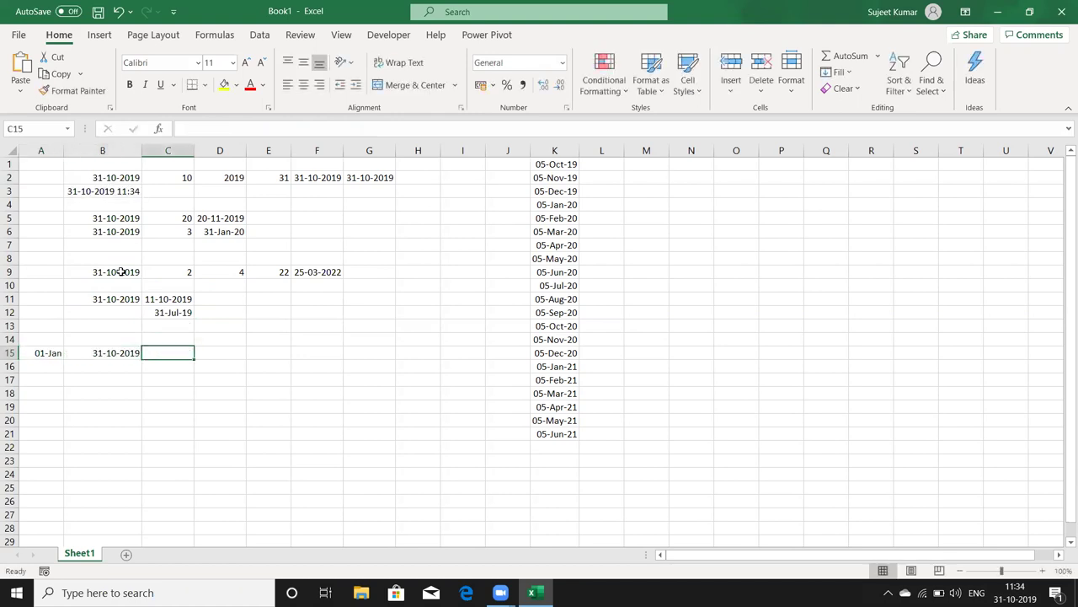
Compute the day difference in C15 with =B15-A15.
{"action": "type", "text": "="}
{"action": "key", "text": "Left"}
{"action": "type", "text": "-"}
{"action": "key", "text": "Left"}
{"action": "key", "text": "Left"}
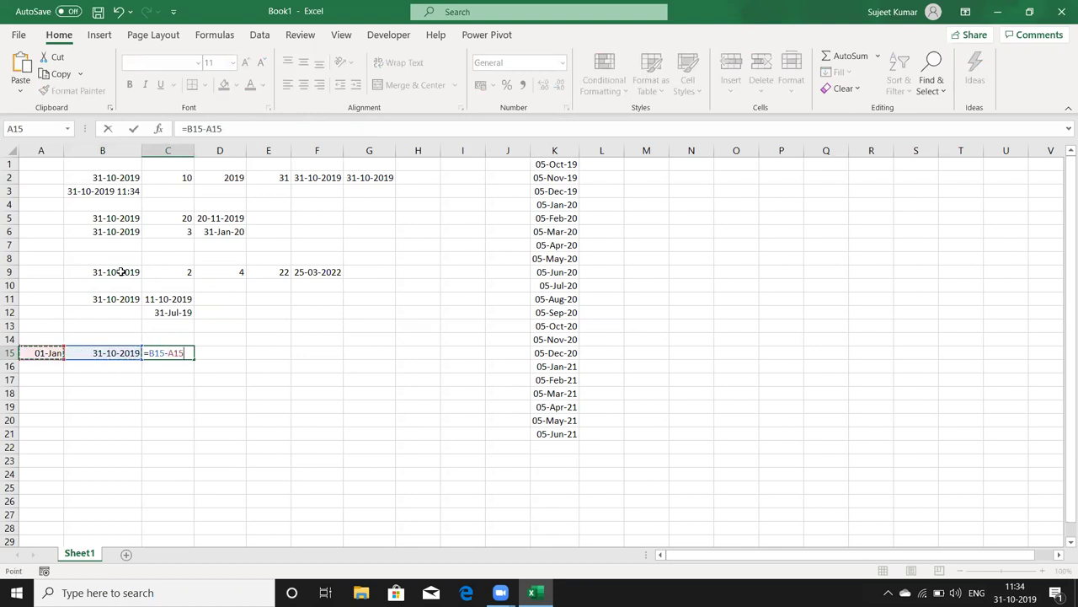
{"action": "key", "text": "Return"}
{"action": "key", "text": "Right"}
{"action": "key", "text": "Right"}
{"action": "key", "text": "Up"}
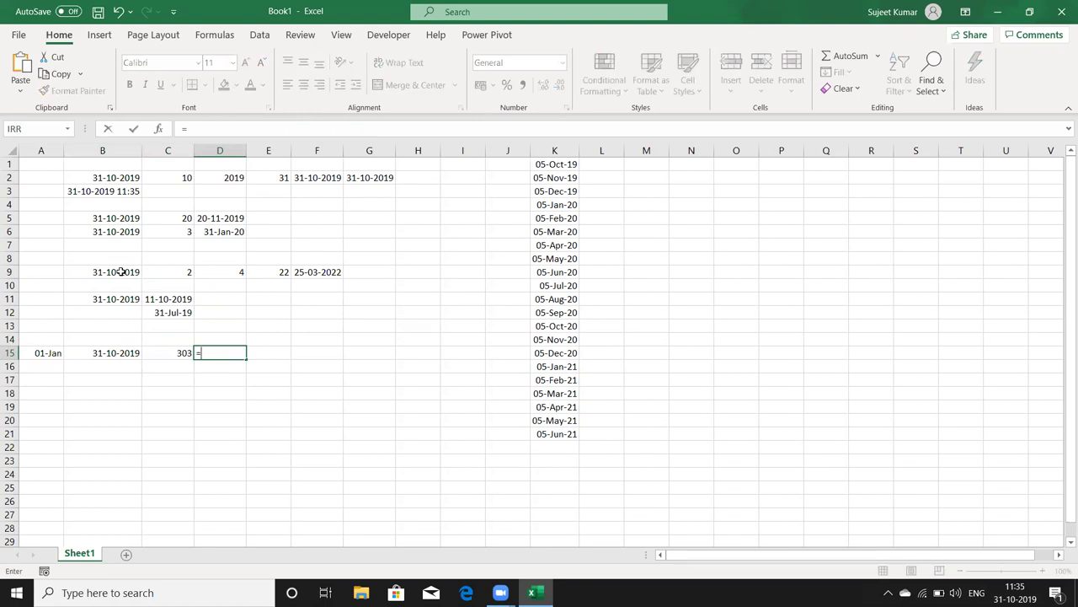
Enter =DAYS(B15,A15) in D15, which also gives 303.
{"action": "type", "text": "=days"}
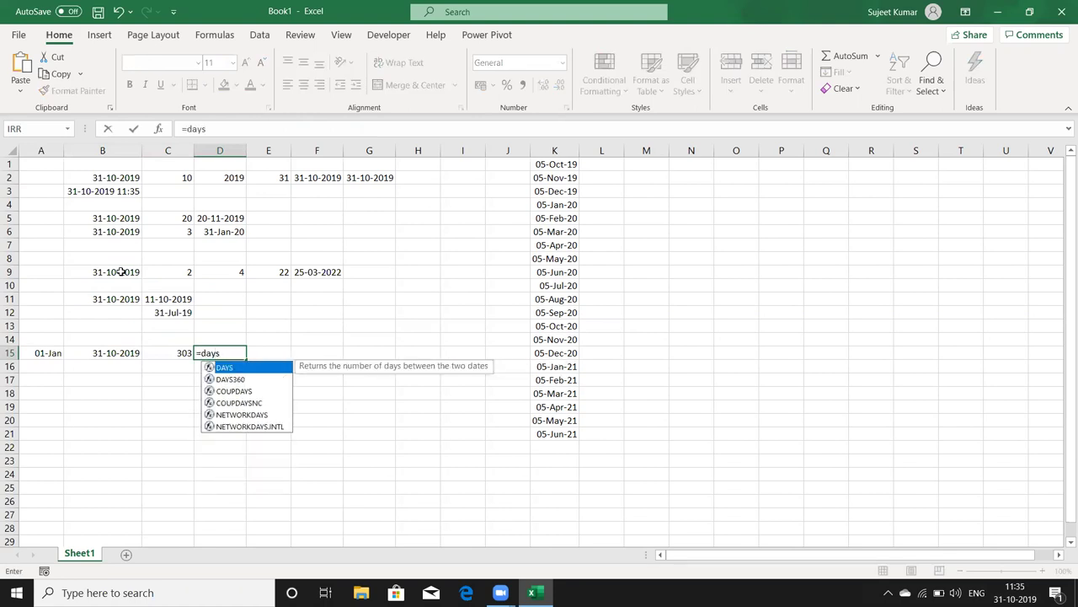
{"action": "key", "text": "Tab"}
{"action": "key", "text": "Left"}
{"action": "key", "text": "Left"}
{"action": "type", "text": ","}
{"action": "key", "text": "Left"}
{"action": "key", "text": "Left"}
Compare the 303-day results in C15 and D15 against the row 15 dates.
{"action": "key", "text": "Left"}
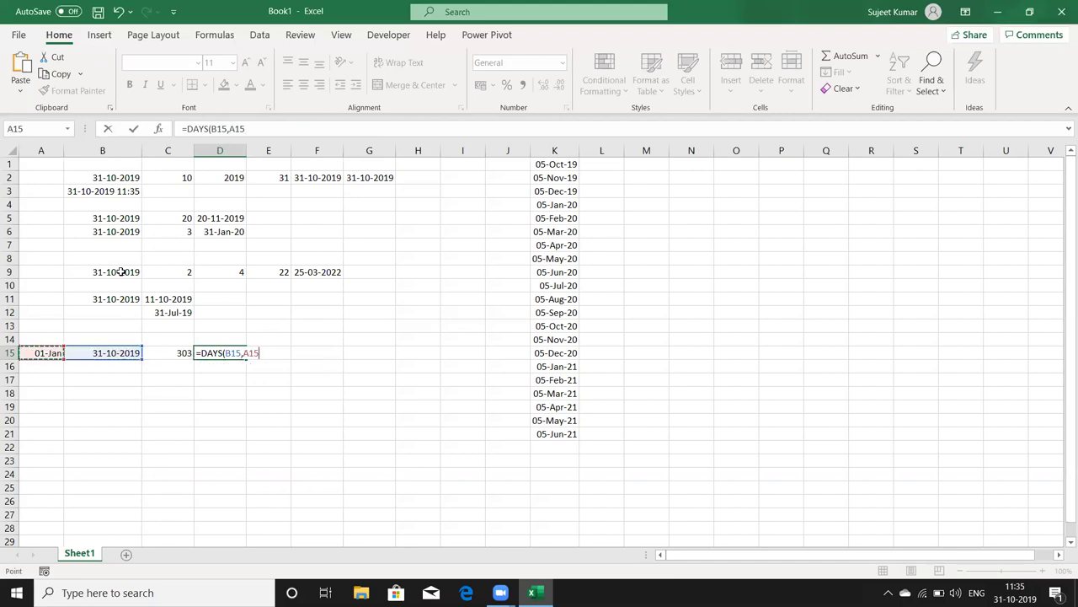
{"action": "key", "text": "Return"}
{"action": "key", "text": "Up"}
{"action": "key", "text": "Left"}
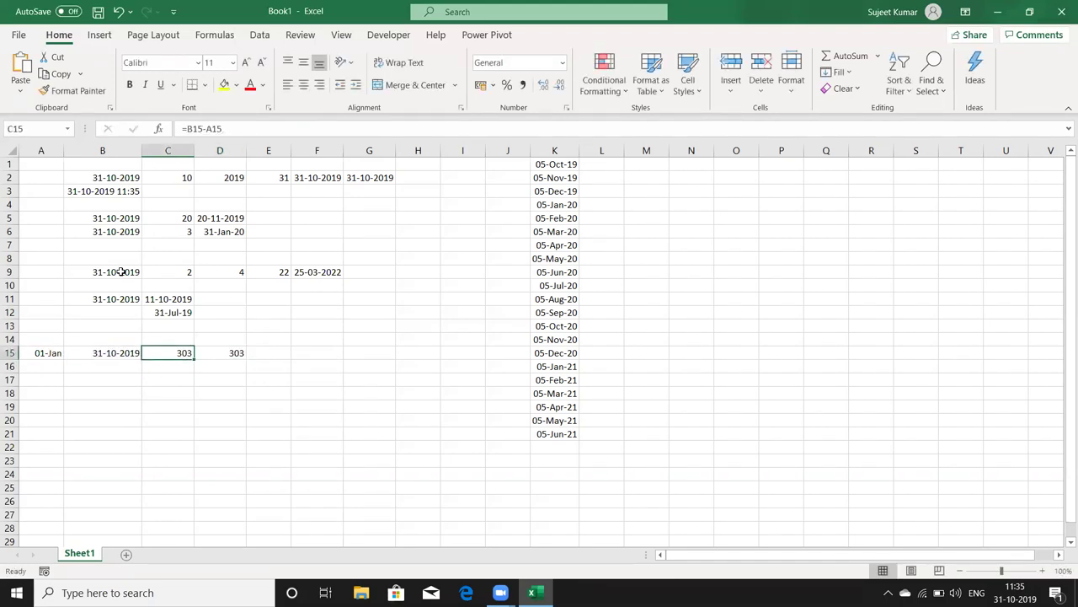
{"action": "key", "text": "Right"}
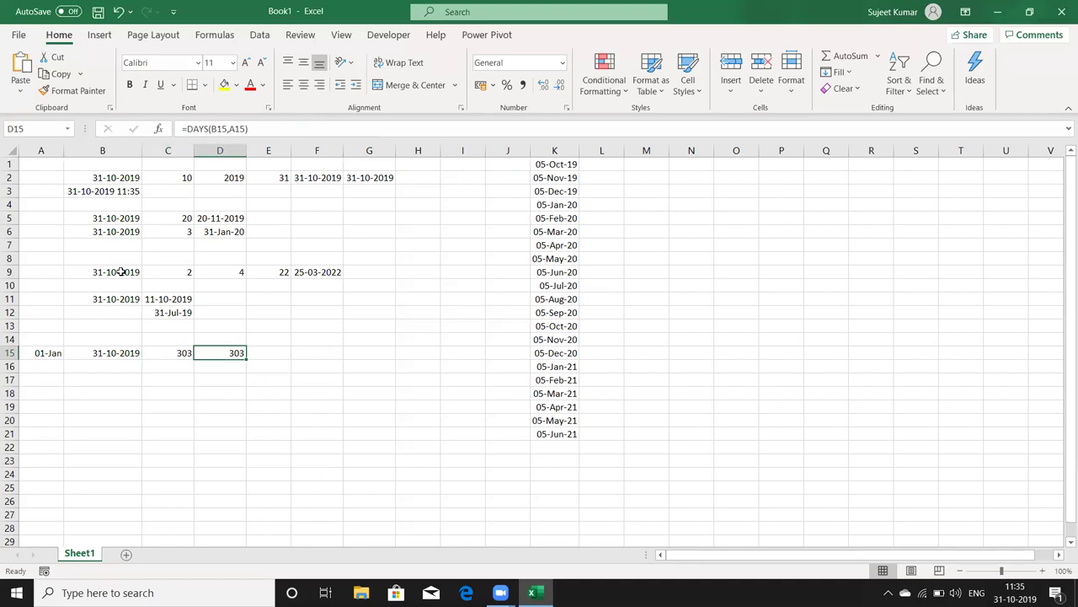
{"action": "key", "text": "Down"}
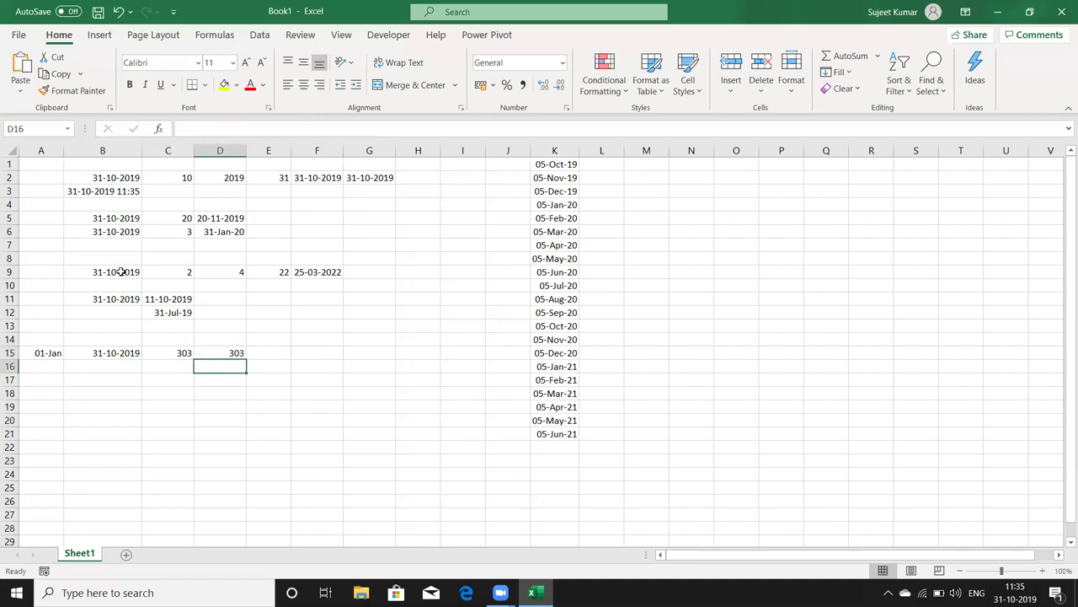
{"action": "key", "text": "Left"}
{"action": "key", "text": "Left"}
{"action": "key", "text": "Left"}
{"action": "key", "text": "Down"}
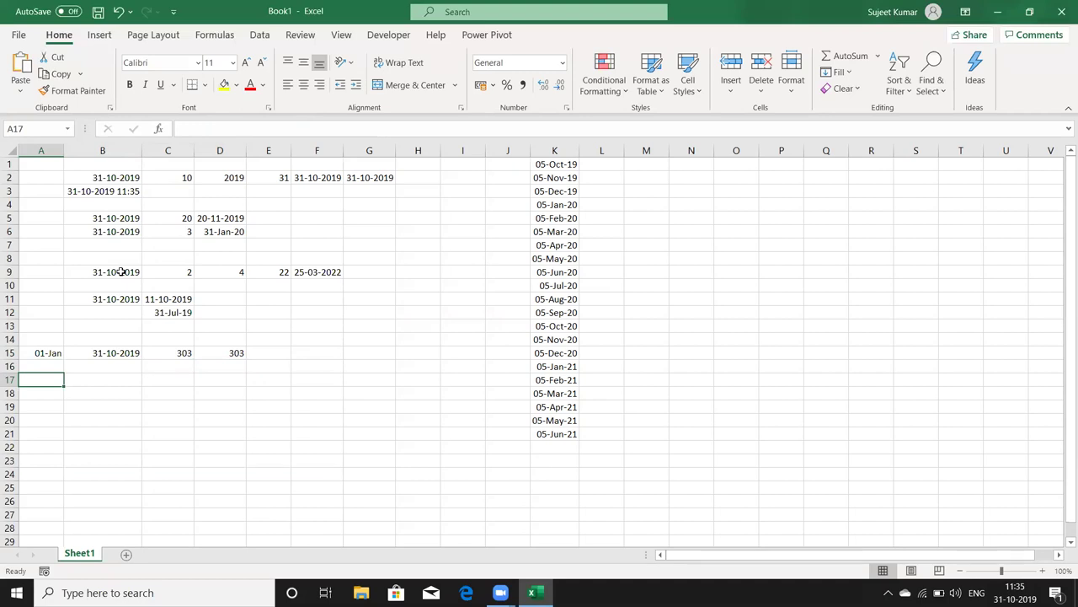
{"action": "key", "text": "Up"}
{"action": "key", "text": "Up"}
{"action": "key", "text": "Right"}
{"action": "key", "text": "Right"}
{"action": "key", "text": "Right"}
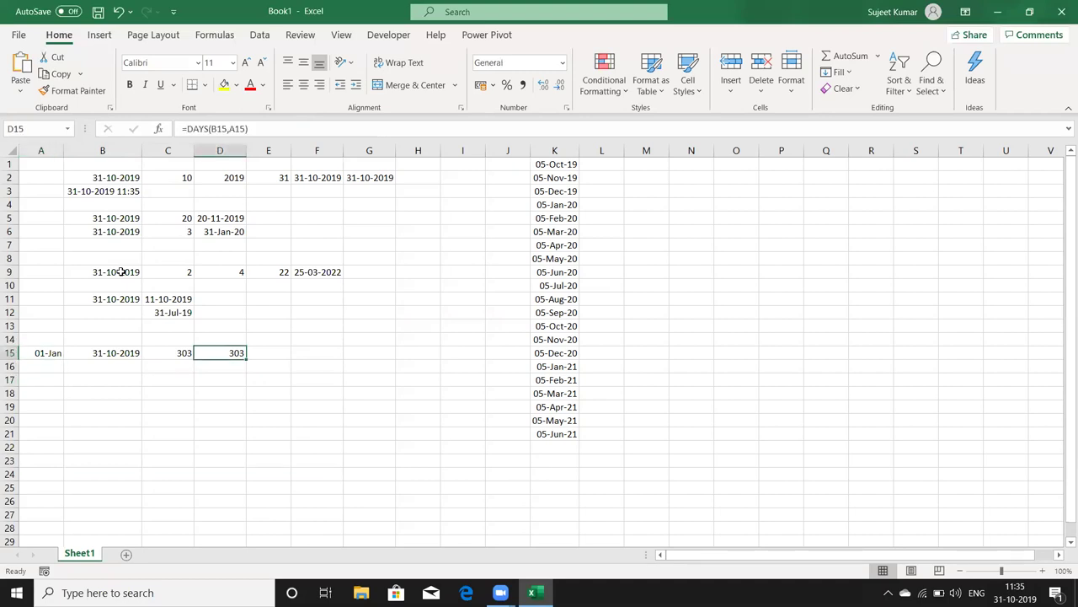
{"action": "key", "text": "Left"}
{"action": "key", "text": "Left"}
{"action": "key", "text": "Left"}
Copy the A15:B15 dates down into row 16.
{"action": "key", "text": "shift+Right"}
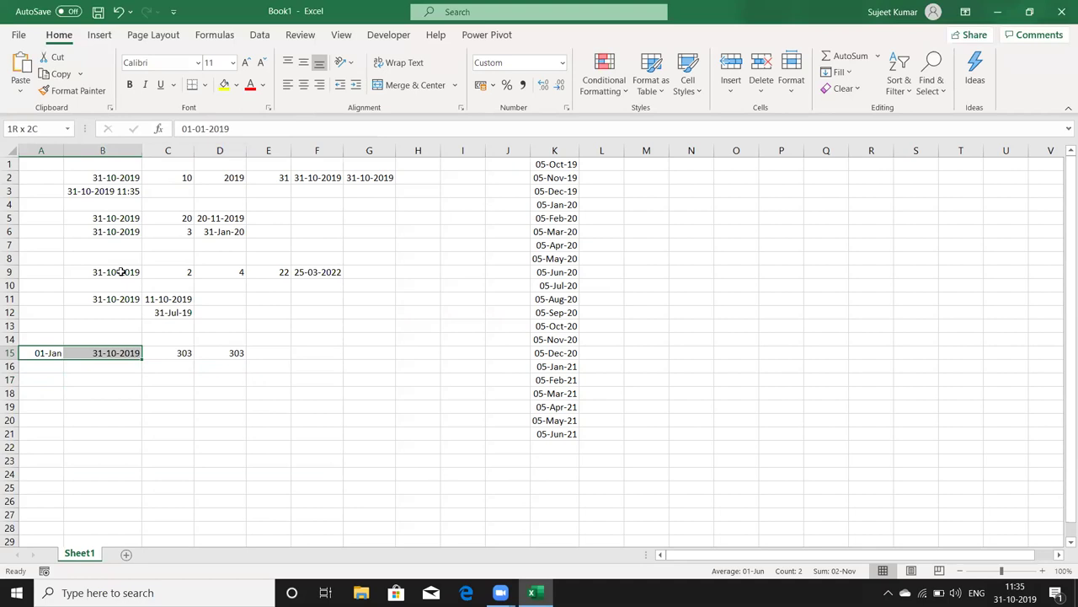
{"action": "key", "text": "shift+Down"}
{"action": "key", "text": "ctrl+d"}
{"action": "key", "text": "Right"}
{"action": "key", "text": "Right"}
{"action": "key", "text": "Right"}
{"action": "key", "text": "Down"}
{"action": "key", "text": "Left"}
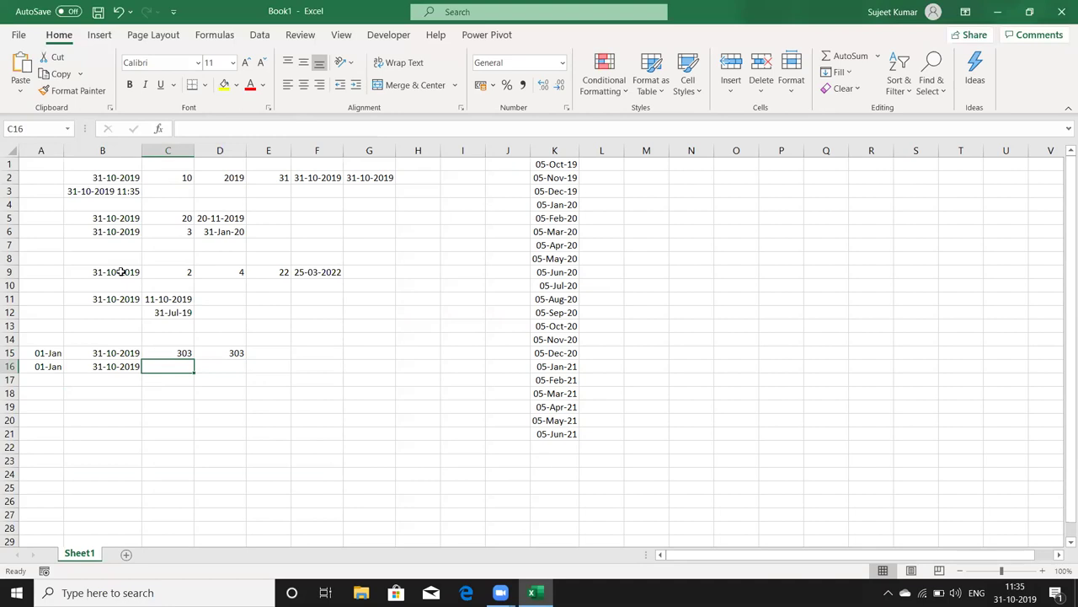
Enter =DAYS360(A16,B16) in C16, giving 300.
{"action": "type", "text": "=day"}
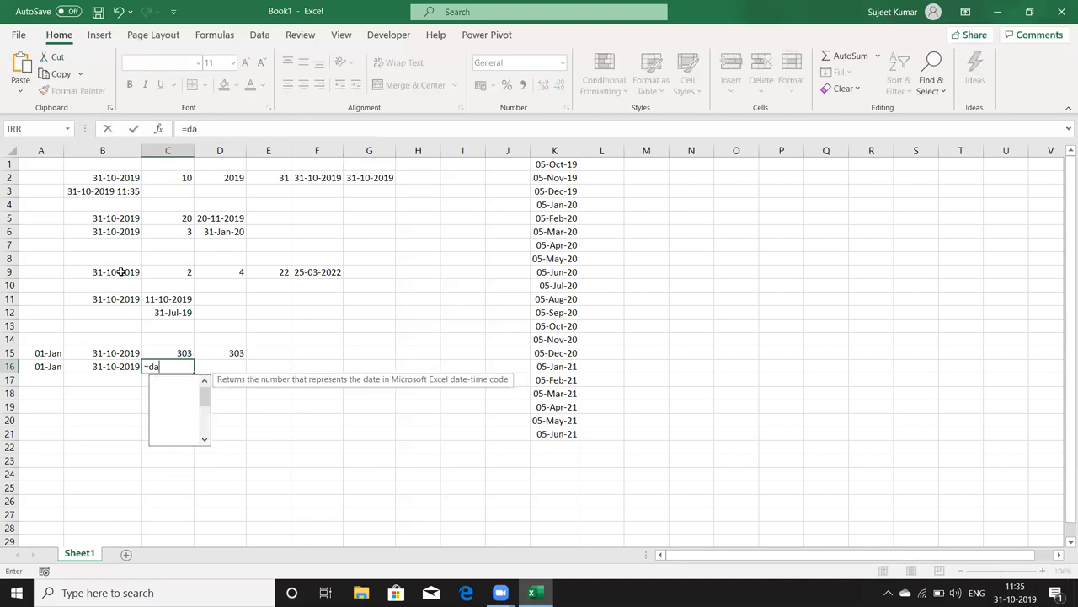
{"action": "key", "text": "Down"}
{"action": "key", "text": "Down"}
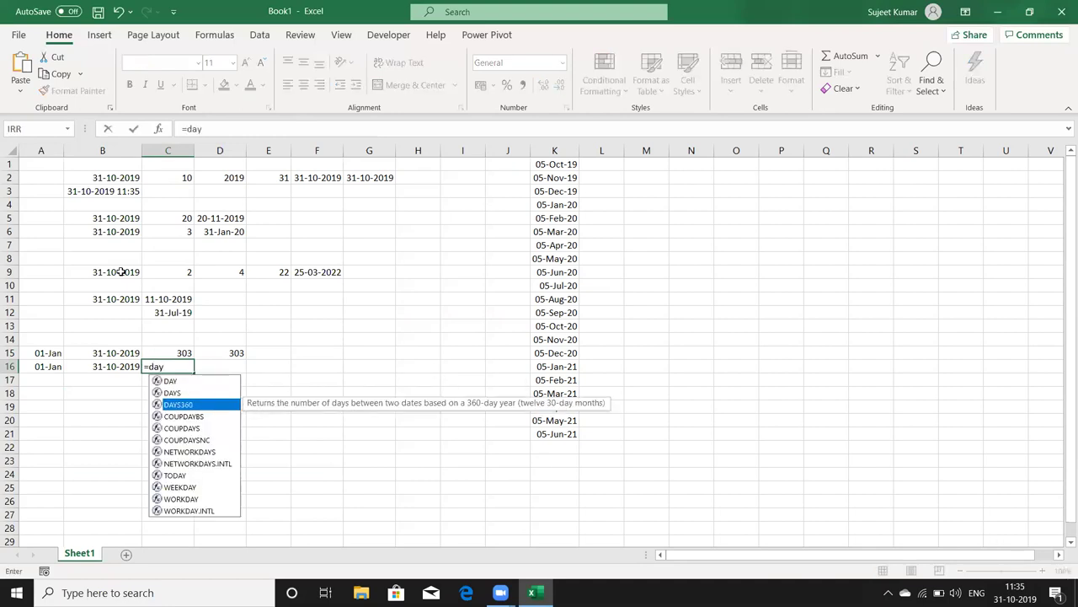
{"action": "key", "text": "Tab"}
{"action": "key", "text": "Left"}
{"action": "key", "text": "Left"}
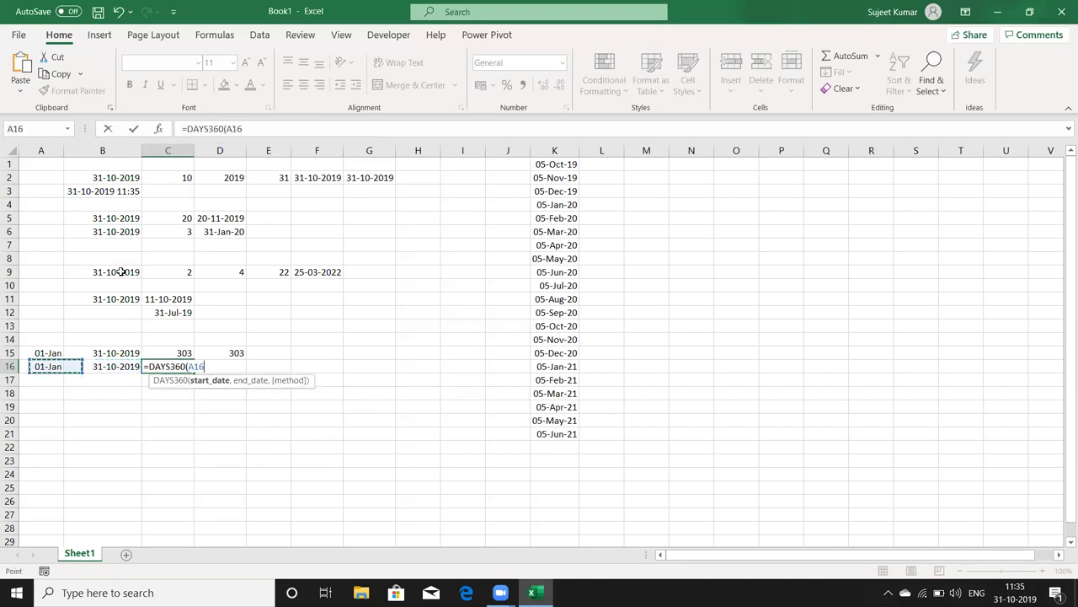
{"action": "type", "text": ","}
{"action": "key", "text": "Left"}
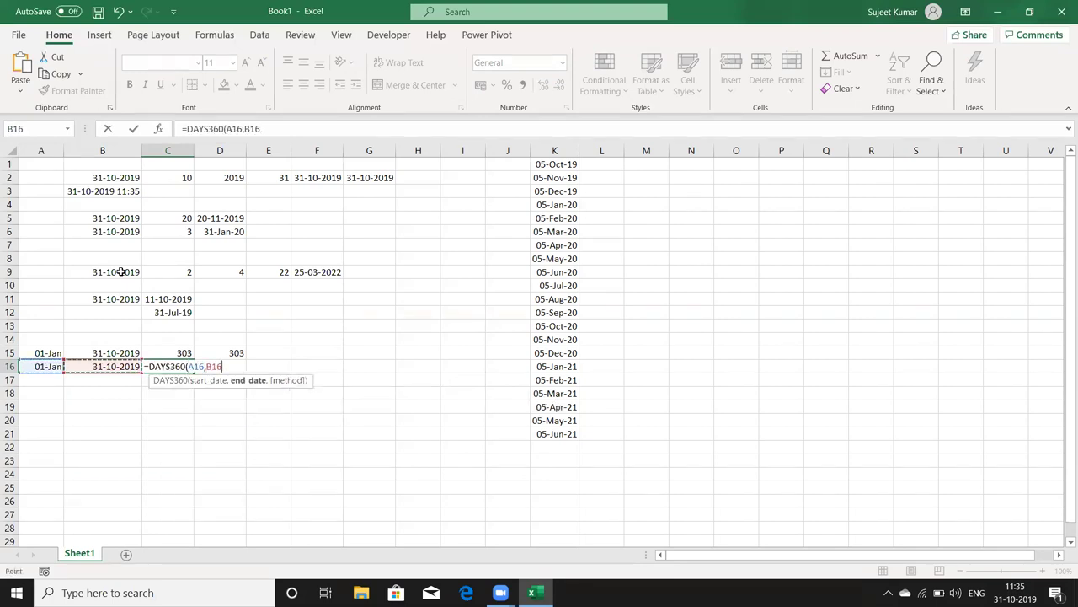
{"action": "key", "text": "Return"}
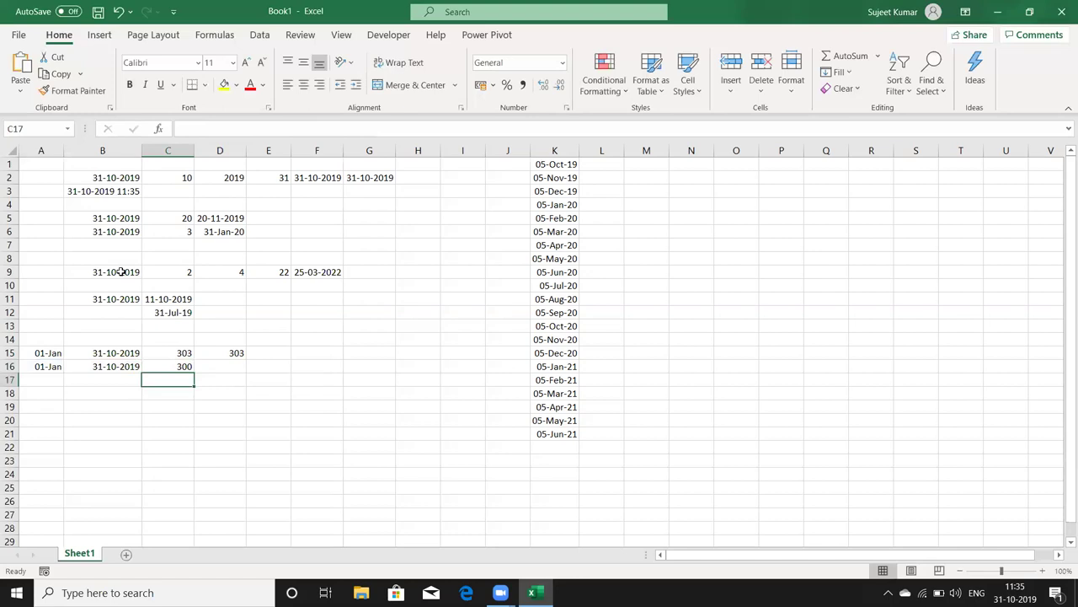
{"action": "key", "text": "Up"}
Copy the row 16 dates down into row 17.
{"action": "key", "text": "Left"}
{"action": "key", "text": "Left"}
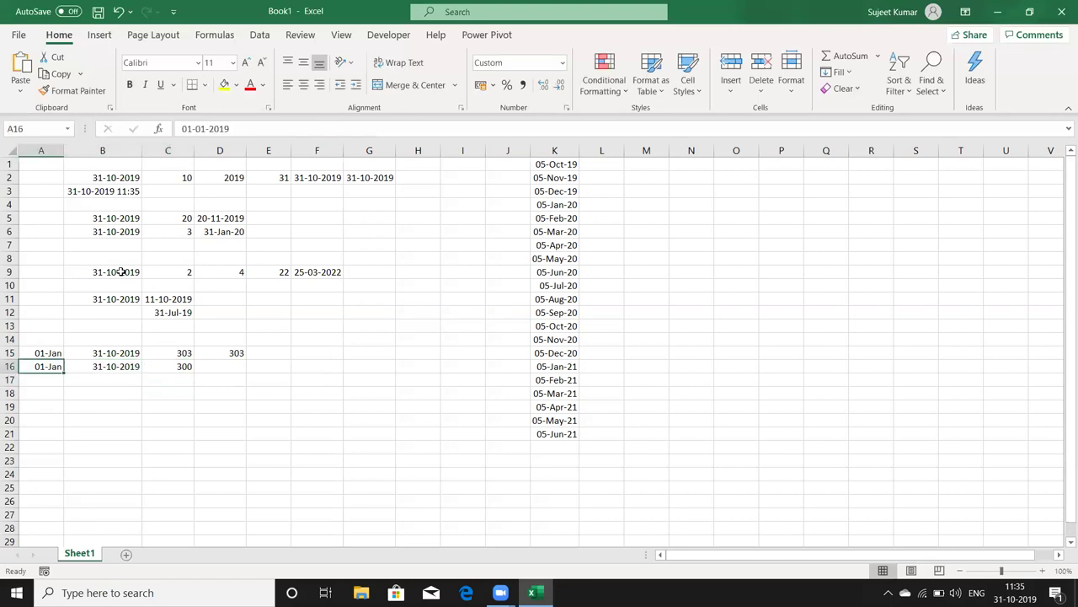
{"action": "key", "text": "shift+Right"}
{"action": "key", "text": "shift+Down"}
{"action": "key", "text": "ctrl+d"}
{"action": "key", "text": "Down"}
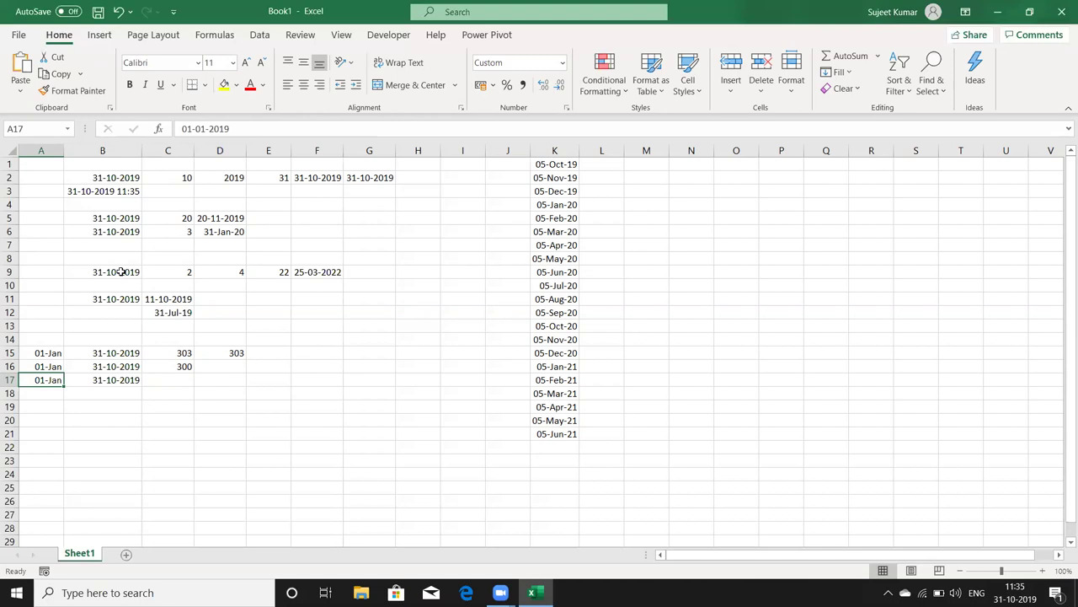
Enter =NETWORKDAYS(A17,B17,K1:K21) in C17, giving 218 working days.
{"action": "left_click_drag", "start_coordinate": [463, 164], "coordinate": [472, 387]}
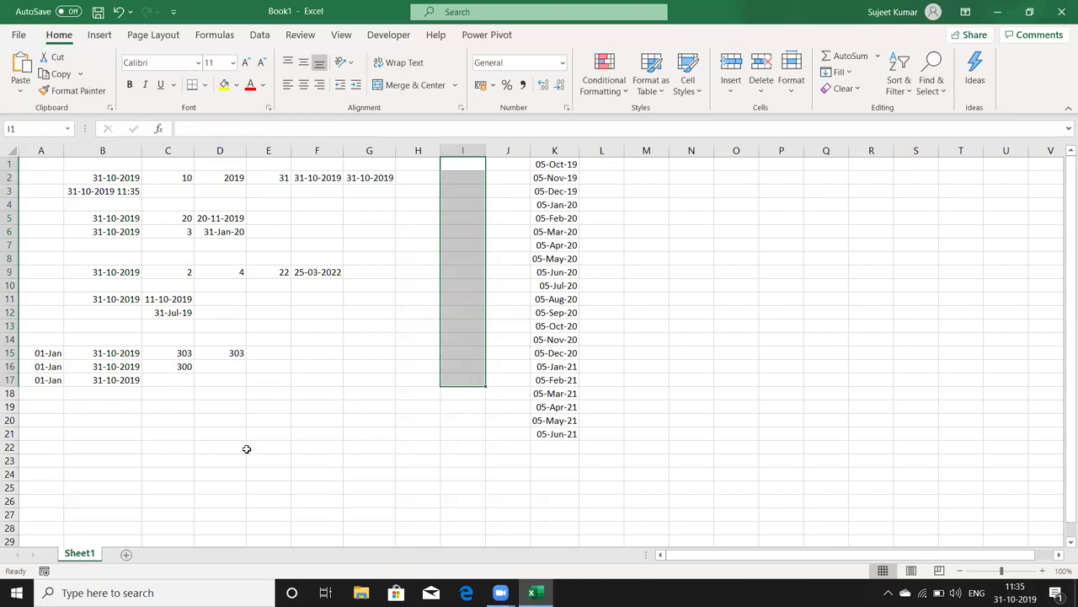
{"action": "double_click", "coordinate": [181, 379]}
{"action": "type", "text": "="}
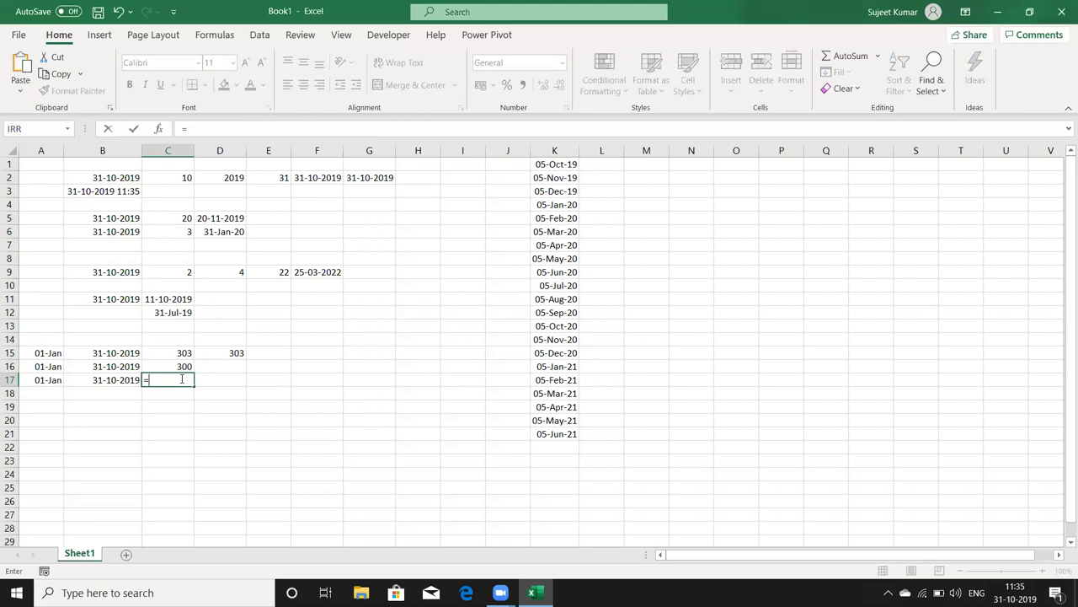
{"action": "type", "text": "ne"}
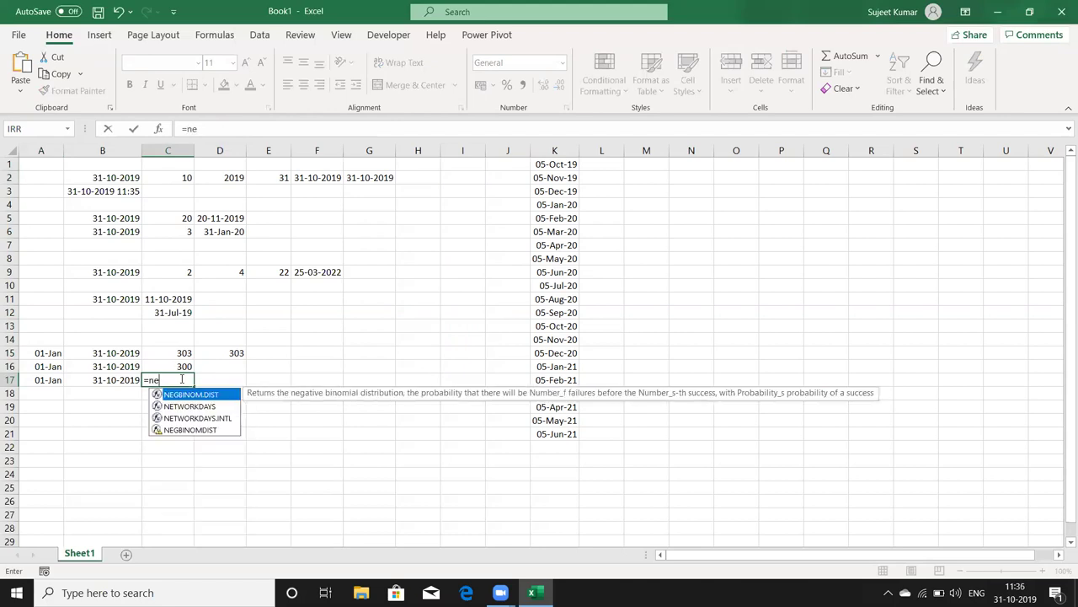
{"action": "type", "text": "t"}
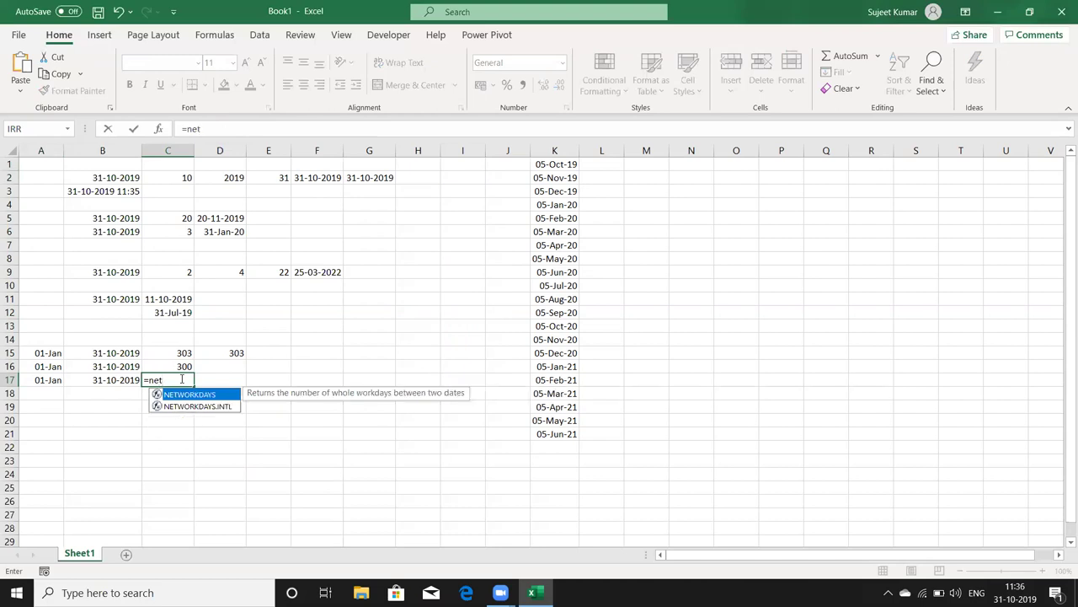
{"action": "key", "text": "Tab"}
{"action": "key", "text": "Left"}
{"action": "key", "text": "Left"}
{"action": "type", "text": ","}
{"action": "key", "text": "Left"}
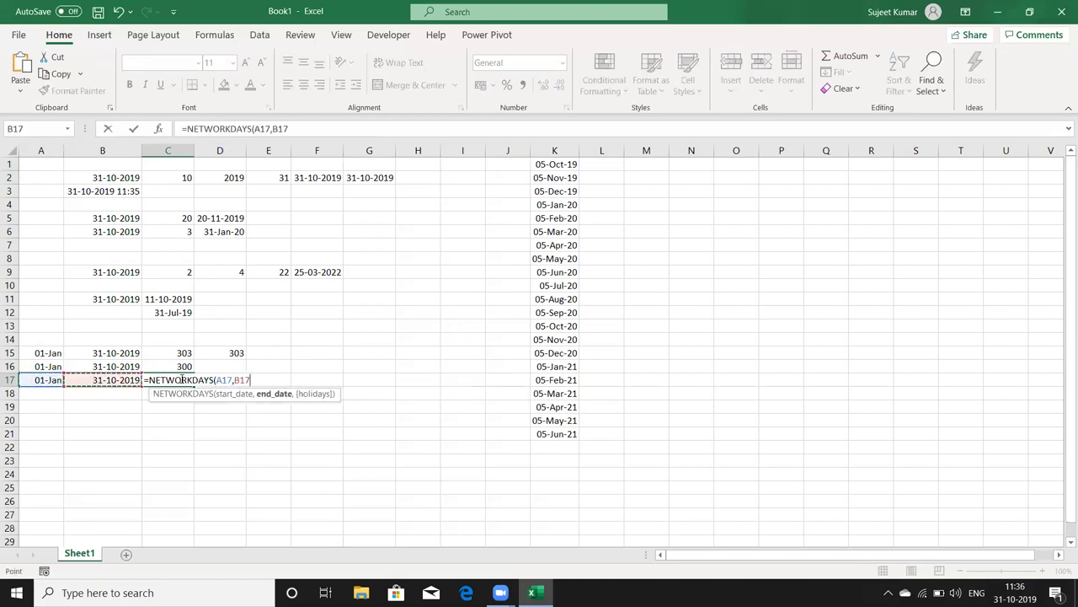
{"action": "type", "text": ","}
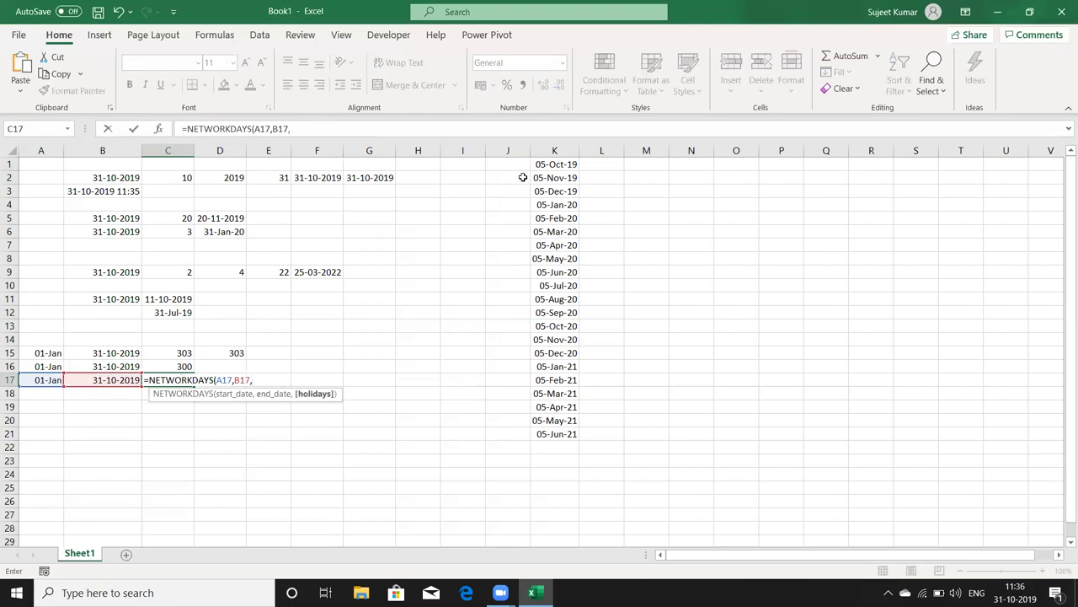
{"action": "left_click_drag", "start_coordinate": [563, 162], "coordinate": [545, 433]}
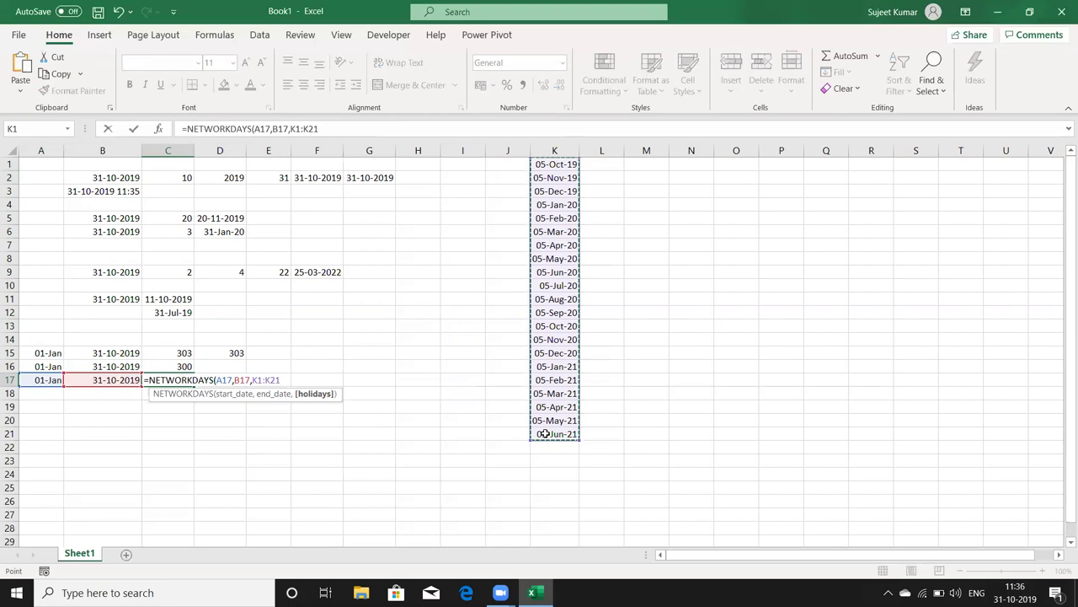
{"action": "key", "text": "Return"}
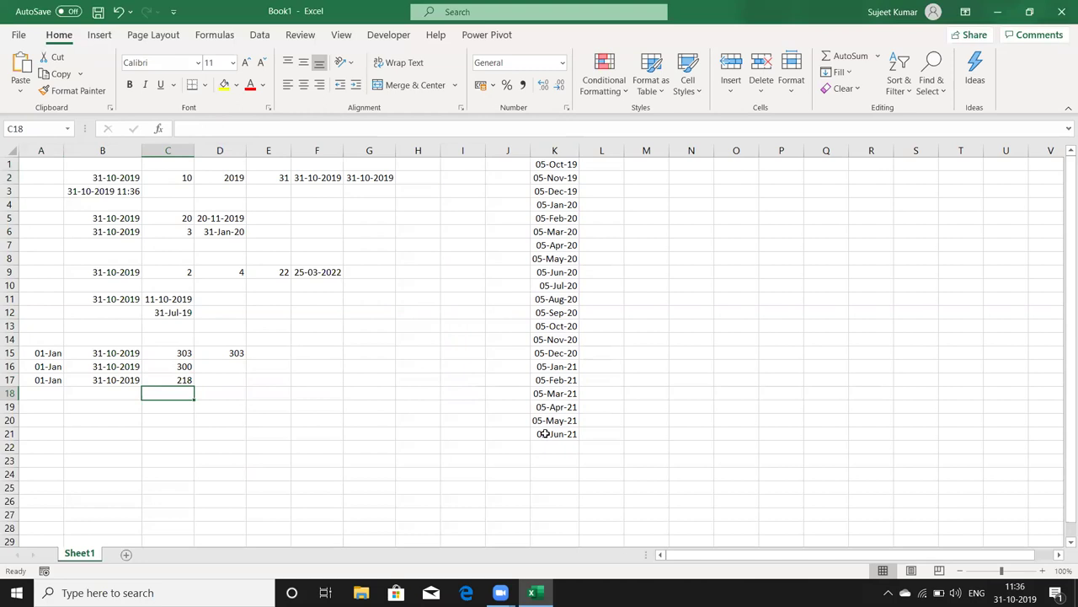
{"action": "key", "text": "Left"}
{"action": "key", "text": "Left"}
Copy the row 17 dates down into row 18.
{"action": "key", "text": "shift+Right"}
{"action": "key", "text": "ctrl+d"}
{"action": "key", "text": "Right"}
{"action": "key", "text": "Right"}
Enter =NETWORKDAYS.INTL(A18,B18,11,K1:K21) in C18 with Sunday-only weekends, giving 260.
{"action": "type", "text": "=net"}
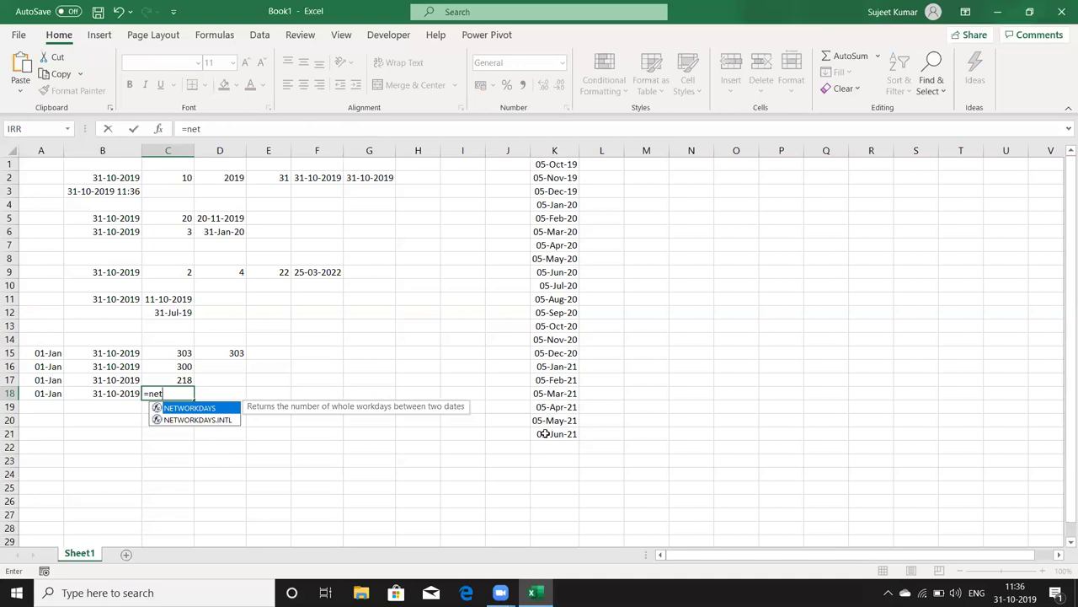
{"action": "key", "text": "Down"}
{"action": "key", "text": "Tab"}
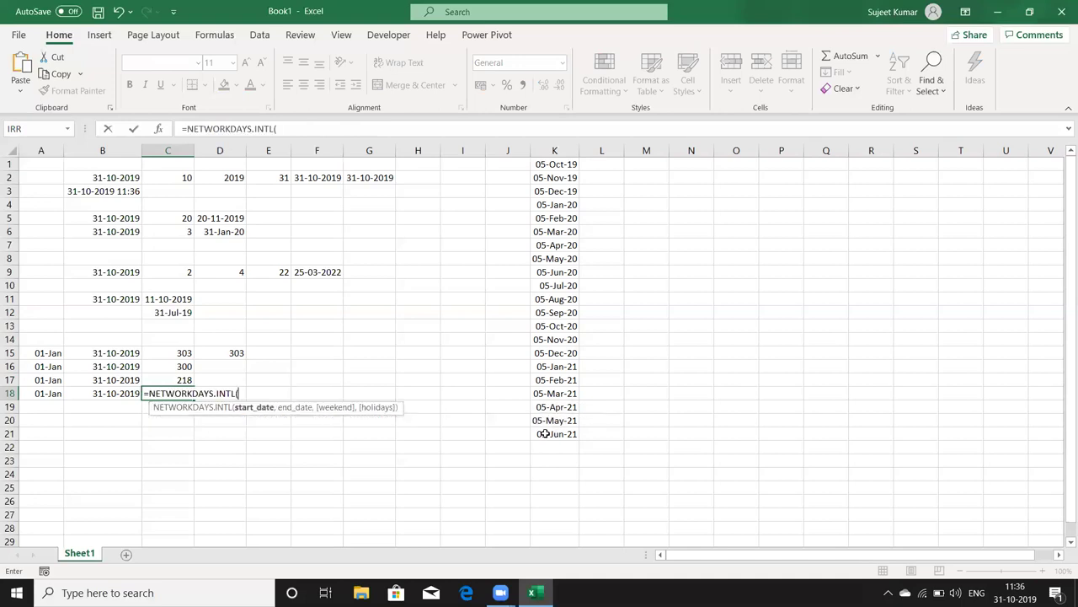
{"action": "key", "text": "Left"}
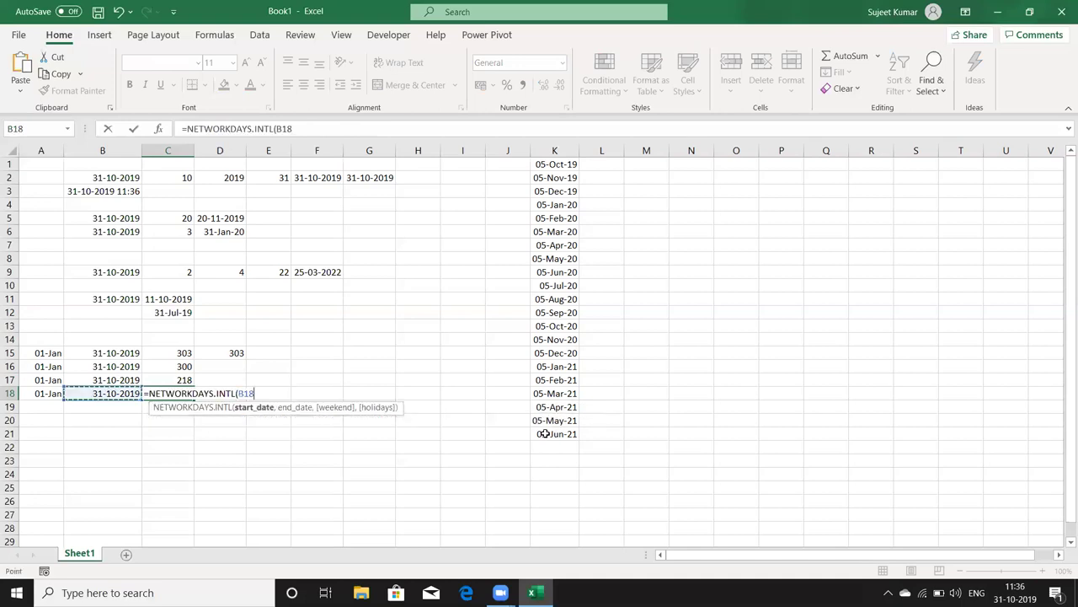
{"action": "key", "text": "Left"}
{"action": "type", "text": ","}
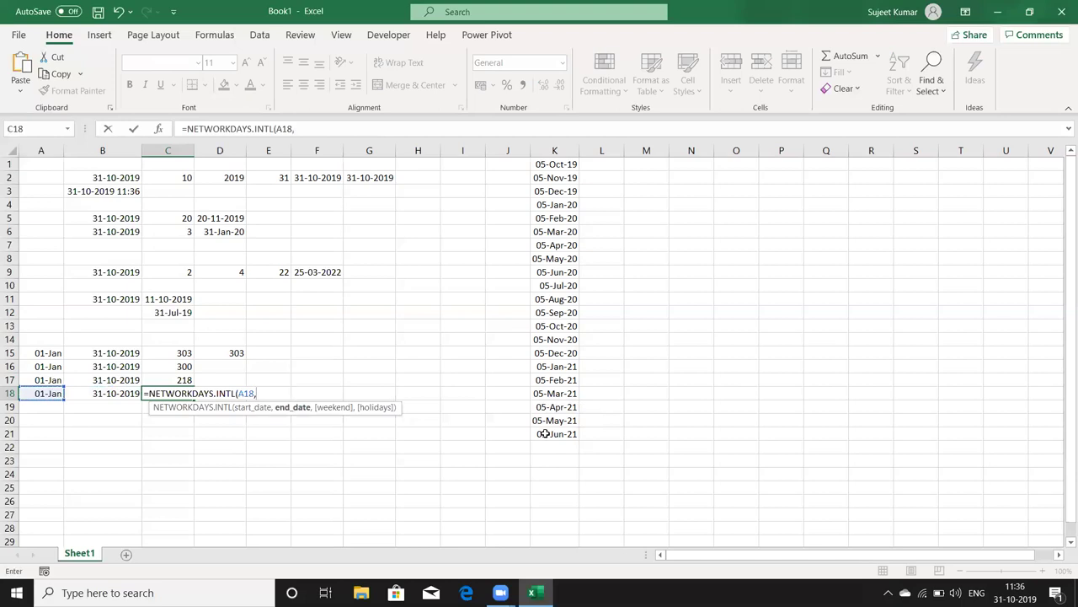
{"action": "key", "text": "Left"}
{"action": "type", "text": ","}
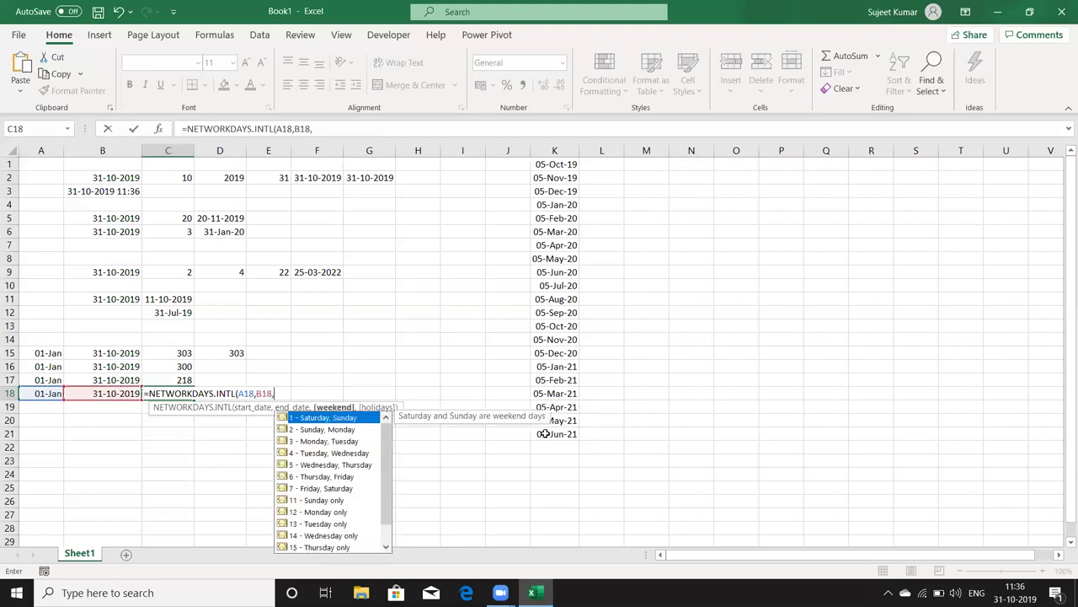
{"action": "key", "text": "Down"}
{"action": "key", "text": "Down"}
{"action": "key", "text": "Down"}
{"action": "key", "text": "Down"}
{"action": "key", "text": "Down"}
{"action": "key", "text": "Down"}
{"action": "key", "text": "Down"}
{"action": "key", "text": "Down"}
{"action": "key", "text": "Down"}
{"action": "key", "text": "Down"}
{"action": "key", "text": "Down"}
{"action": "key", "text": "Up"}
{"action": "key", "text": "Up"}
{"action": "key", "text": "Up"}
{"action": "key", "text": "Up"}
{"action": "key", "text": "Tab"}
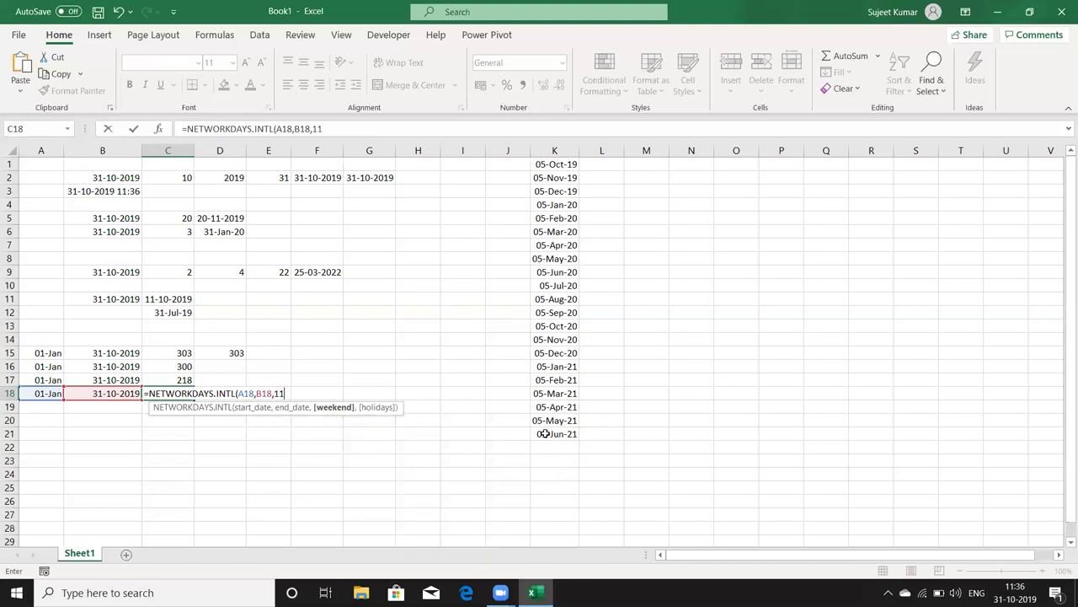
{"action": "type", "text": ","}
{"action": "left_click", "coordinate": [896, 242]}
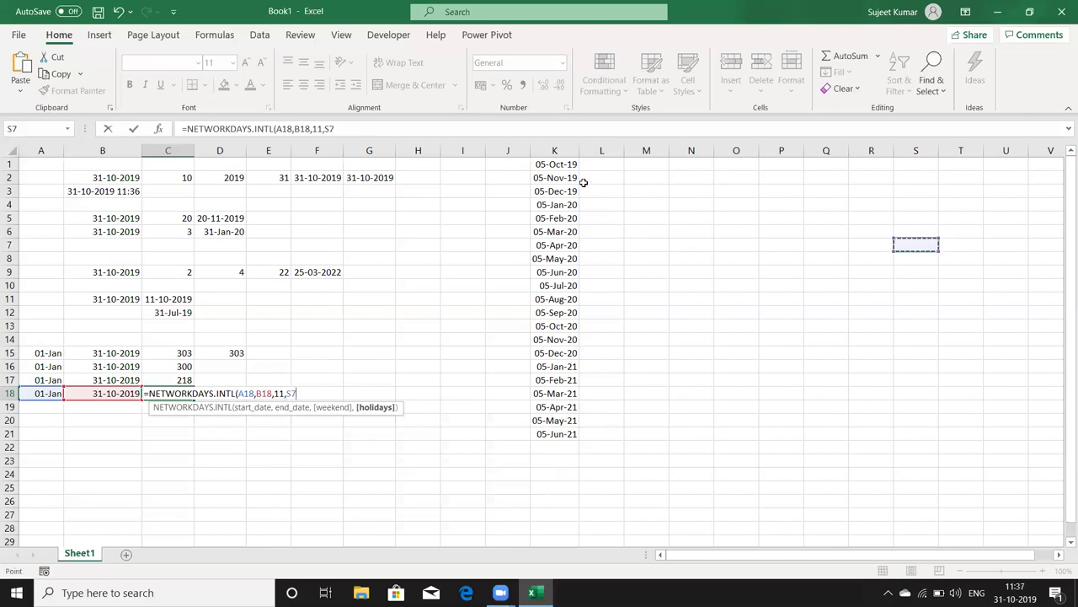
{"action": "left_click_drag", "start_coordinate": [561, 166], "coordinate": [540, 433]}
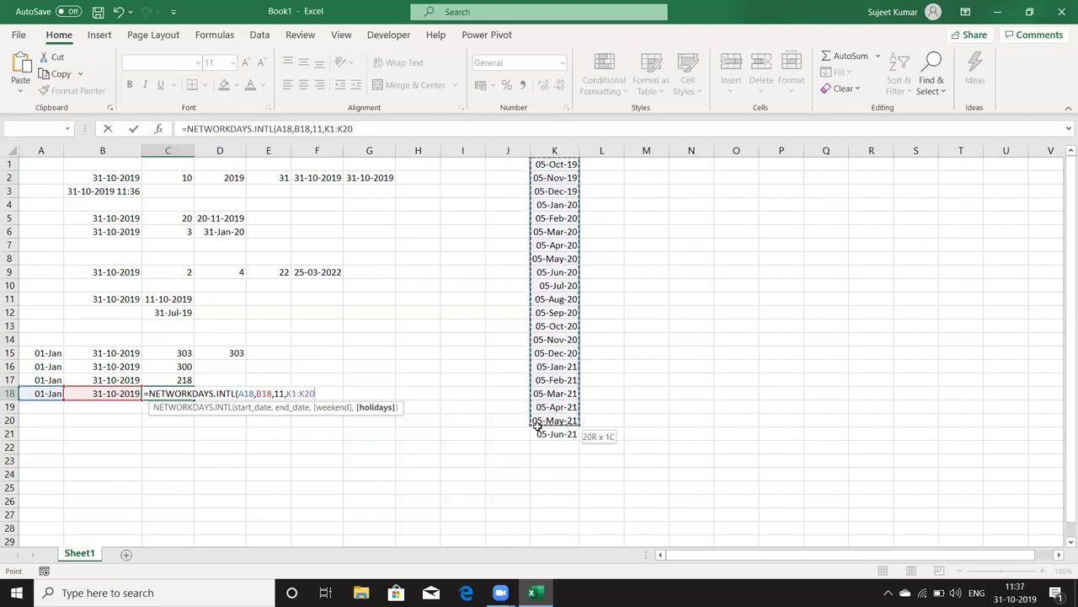
{"action": "key", "text": "Return"}
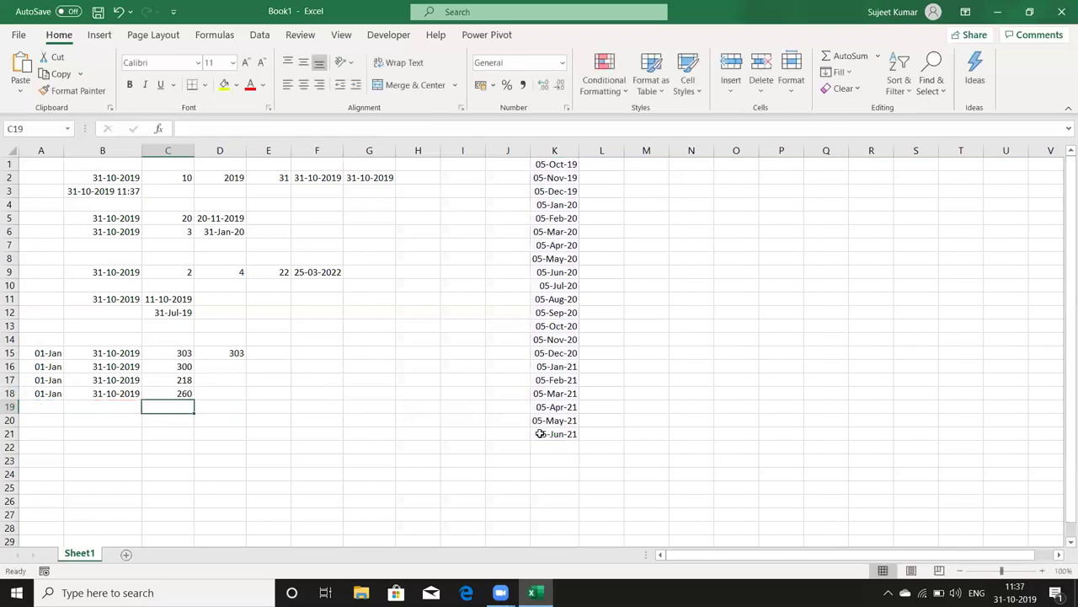
Review C18's result against the row 18 dates, then move to B21.
{"action": "key", "text": "Up"}
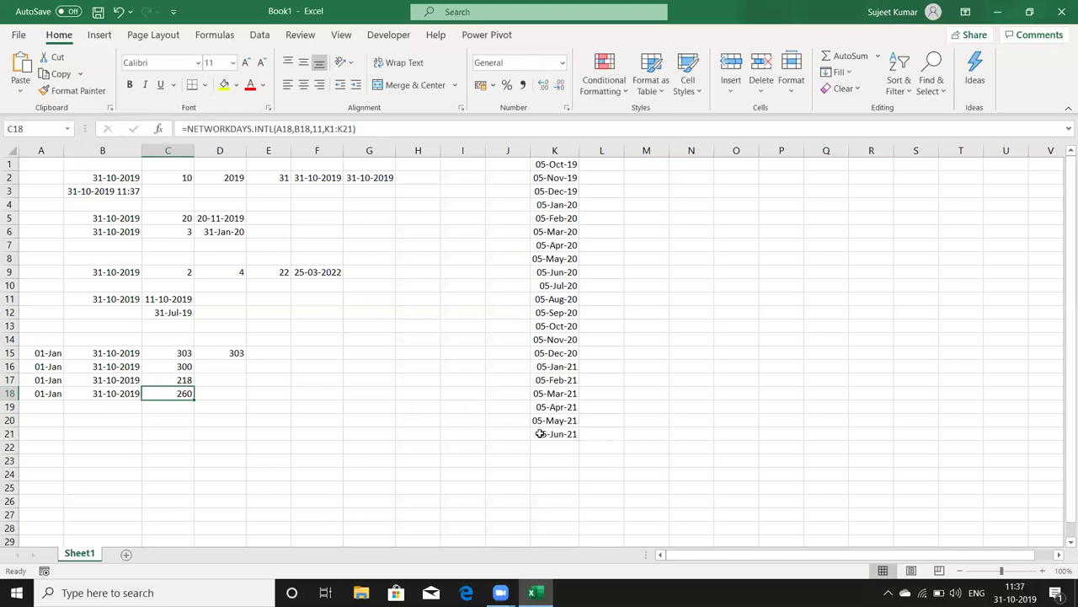
{"action": "key", "text": "Left"}
{"action": "key", "text": "Left"}
{"action": "key", "text": "Right"}
{"action": "key", "text": "Left"}
{"action": "key", "text": "Right"}
{"action": "key", "text": "Right"}
{"action": "key", "text": "Down"}
{"action": "key", "text": "Down"}
{"action": "key", "text": "Down"}
{"action": "key", "text": "Down"}
{"action": "key", "text": "Left"}
{"action": "key", "text": "Left"}
{"action": "key", "text": "Right"}
{"action": "key", "text": "Up"}
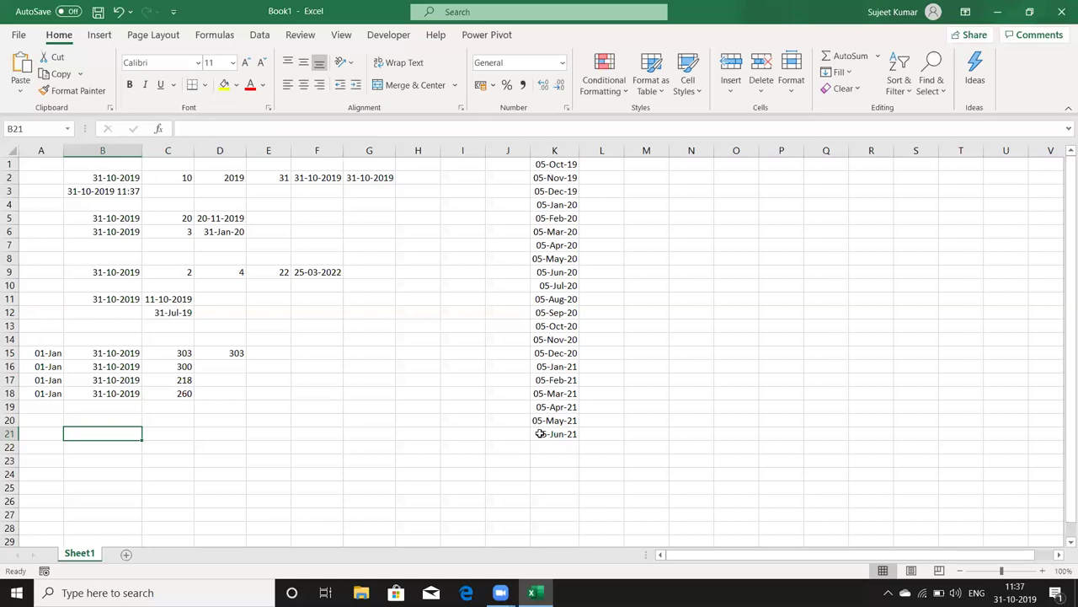
Put today's date in B21 and 15 in C21.
{"action": "key", "text": "ctrl+semicolon"}
{"action": "key", "text": "Tab"}
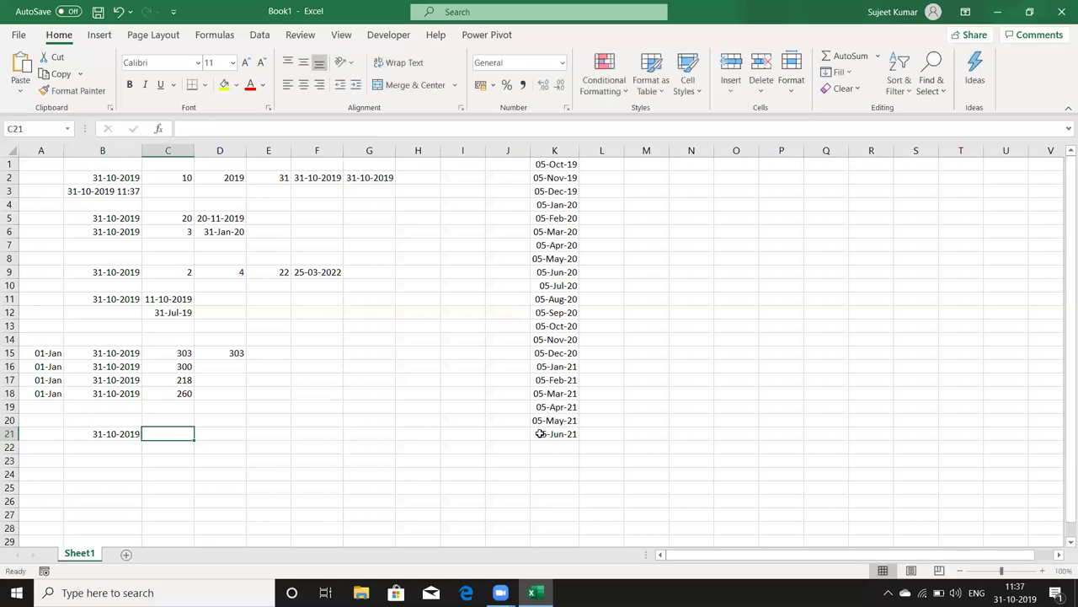
{"action": "type", "text": "15"}
{"action": "key", "text": "Tab"}
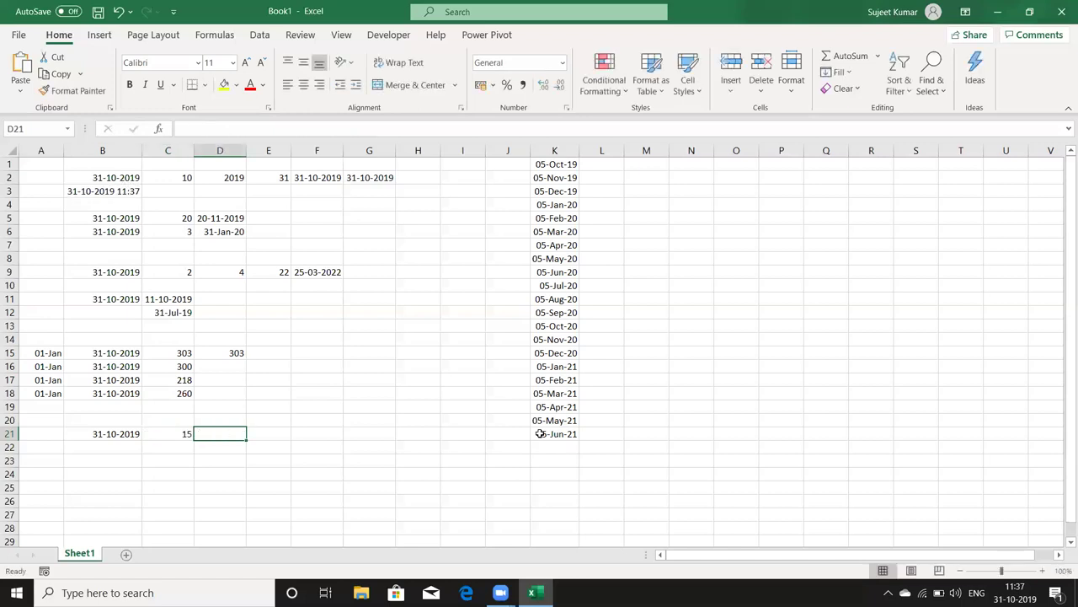
Enter =WORKDAY(B21,C21) in D21, returning 43790.
{"action": "type", "text": "="}
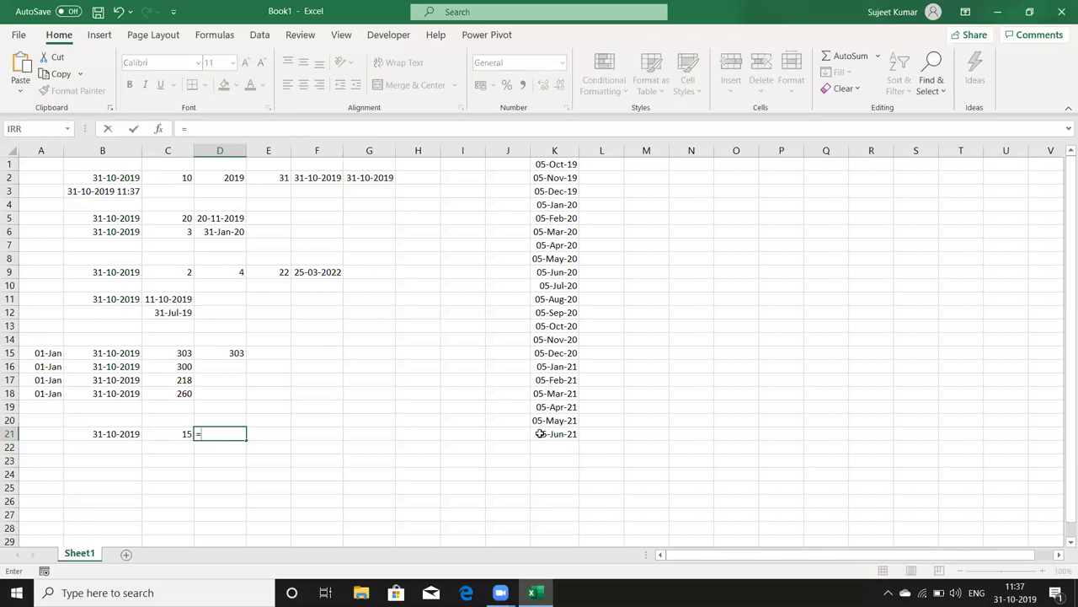
{"action": "type", "text": "wor"}
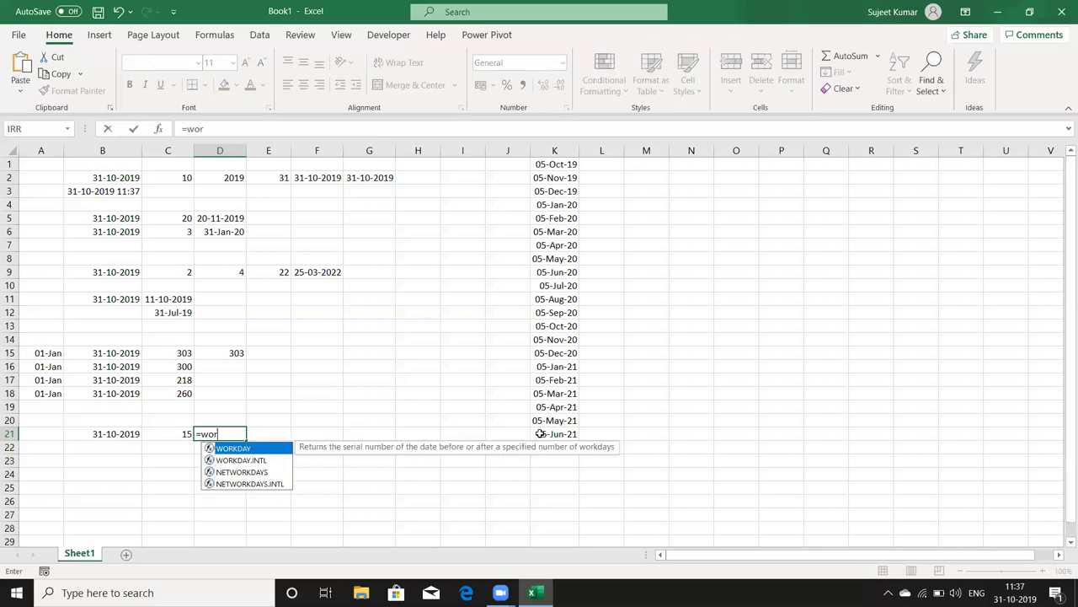
{"action": "key", "text": "Tab"}
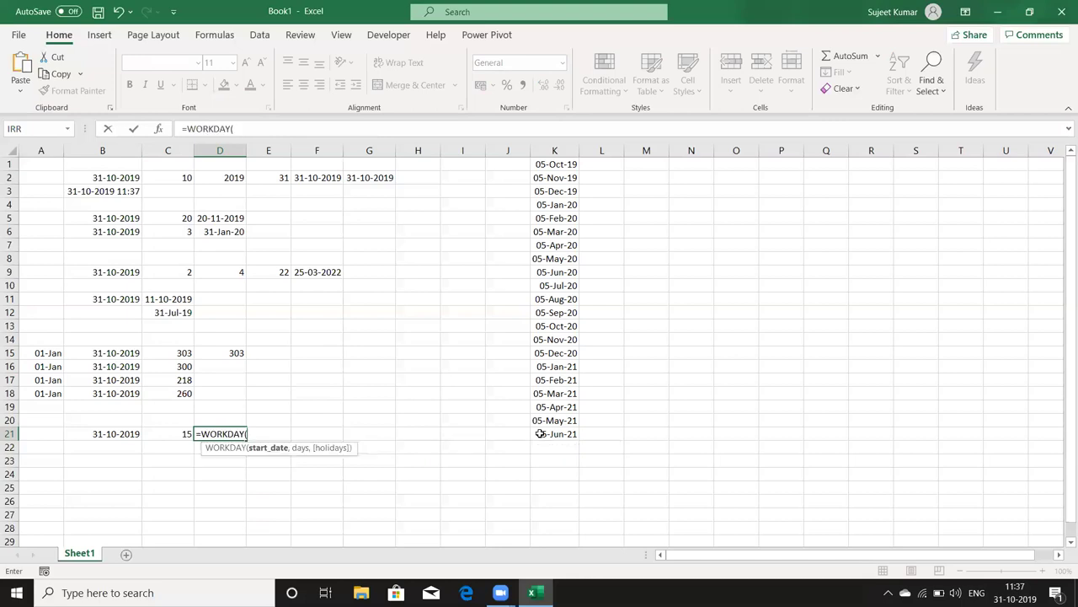
{"action": "key", "text": "Left"}
{"action": "key", "text": "Left"}
{"action": "type", "text": ","}
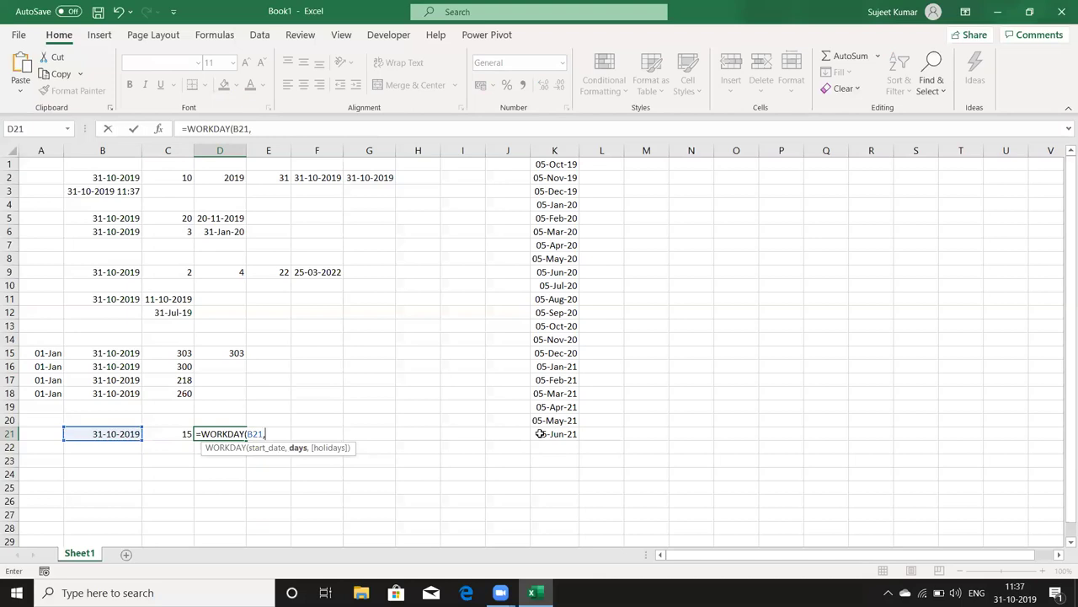
{"action": "key", "text": "Left"}
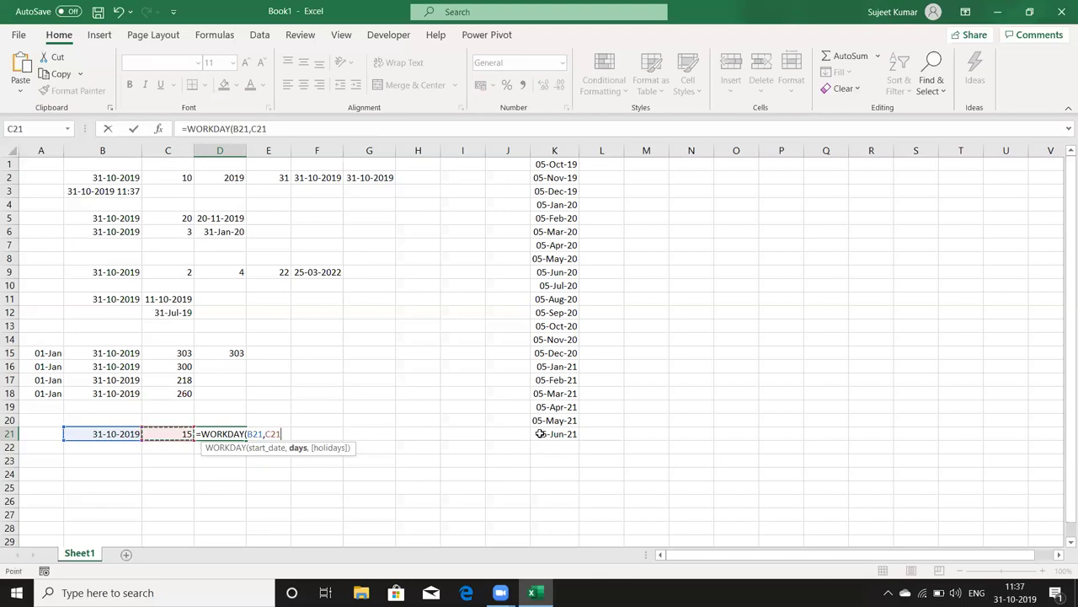
{"action": "key", "text": "Return"}
{"action": "key", "text": "Up"}
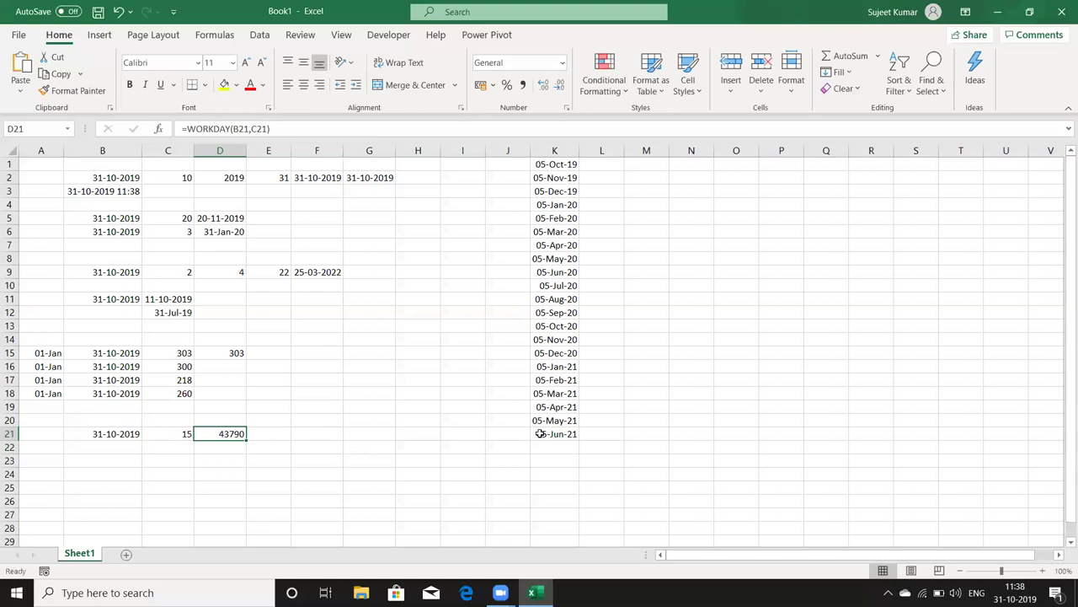
{"action": "key", "text": "XF86AudioLowerVolume"}
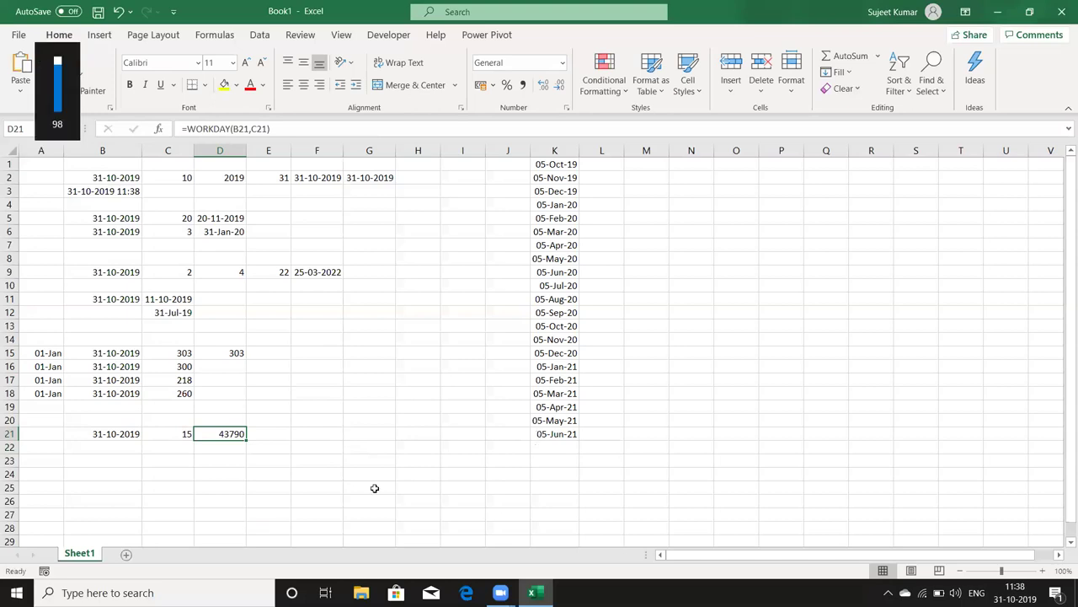
Add K1:K21 as holidays so D21 reads =WORKDAY(B21,C21,K1:K21), giving 43791.
{"action": "double_click", "coordinate": [219, 433]}
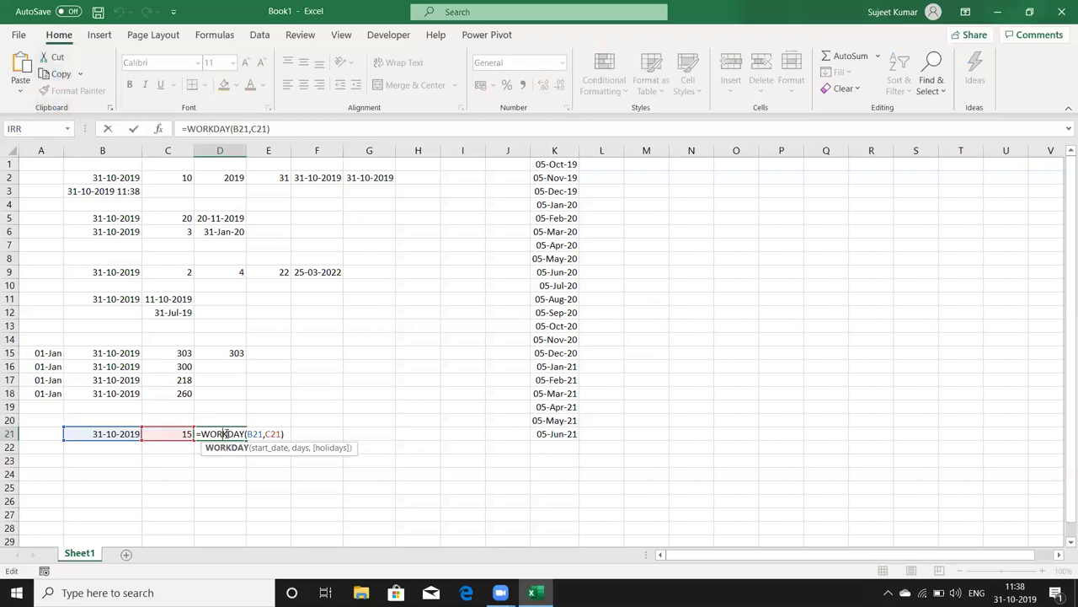
{"action": "key", "text": "BackSpace"}
{"action": "type", "text": ","}
{"action": "left_click_drag", "start_coordinate": [539, 166], "coordinate": [533, 426]}
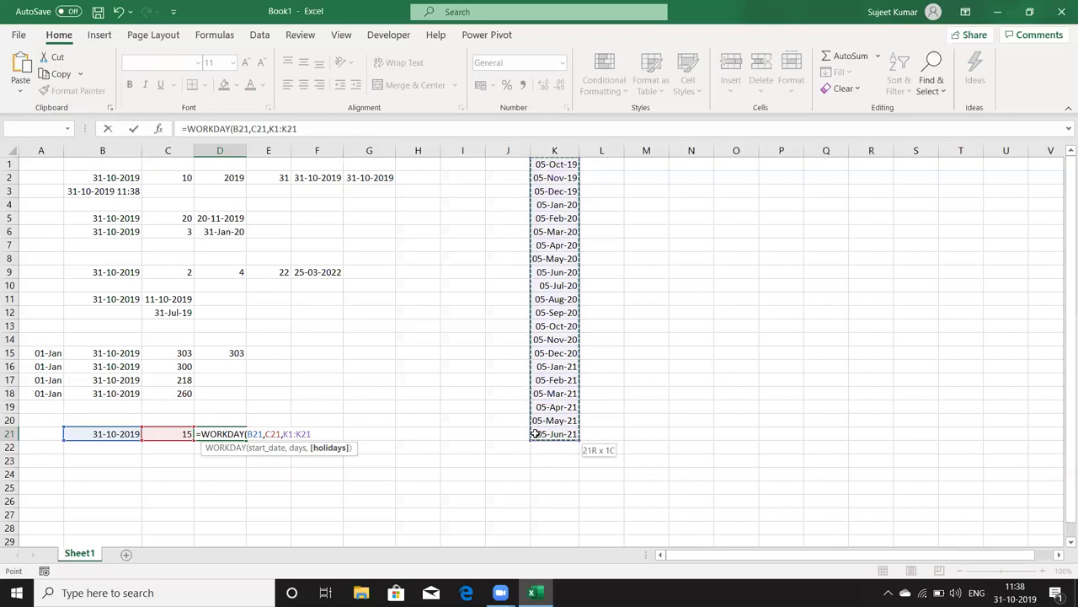
{"action": "key", "text": "Return"}
{"action": "key", "text": "Up"}
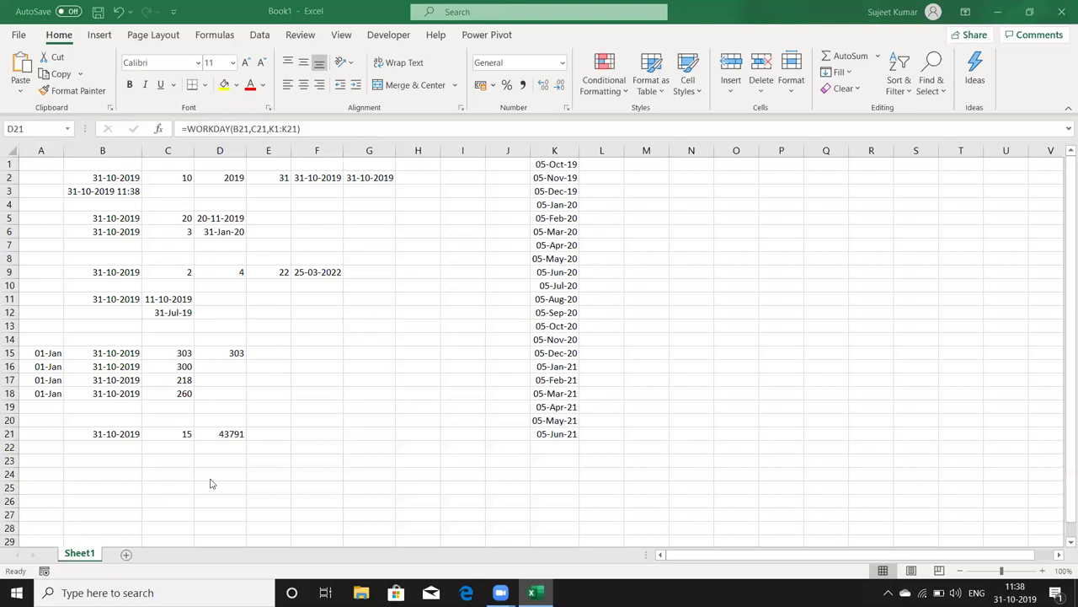
Recheck D21's formula without changes, then move to the start of row 22.
{"action": "double_click", "coordinate": [219, 433]}
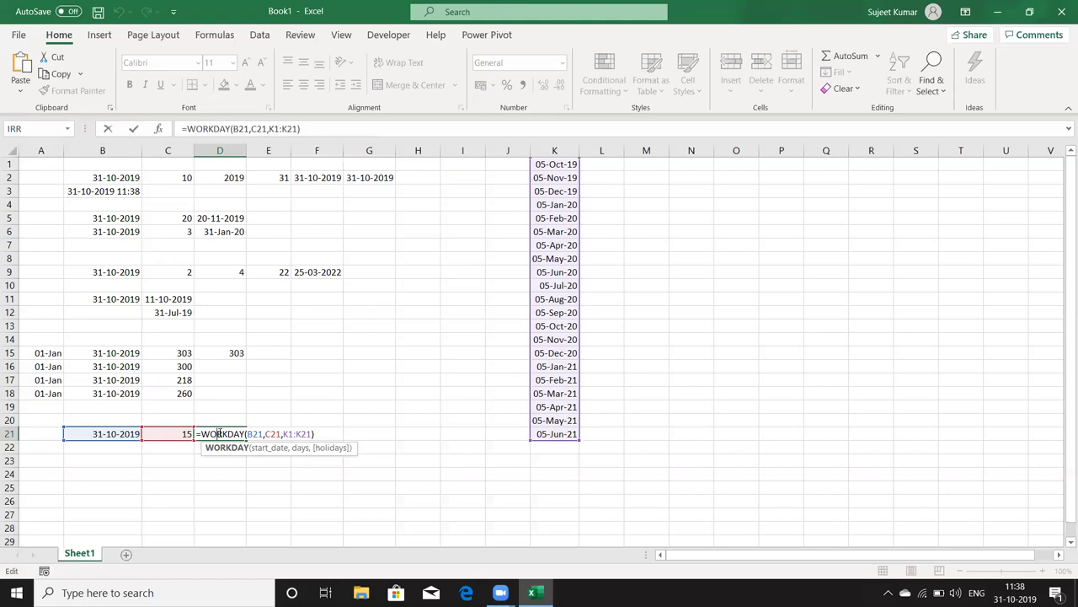
{"action": "key", "text": "Return"}
{"action": "key", "text": "Left"}
{"action": "key", "text": "Left"}
{"action": "key", "text": "ctrl+Right"}
{"action": "key", "text": "Home"}
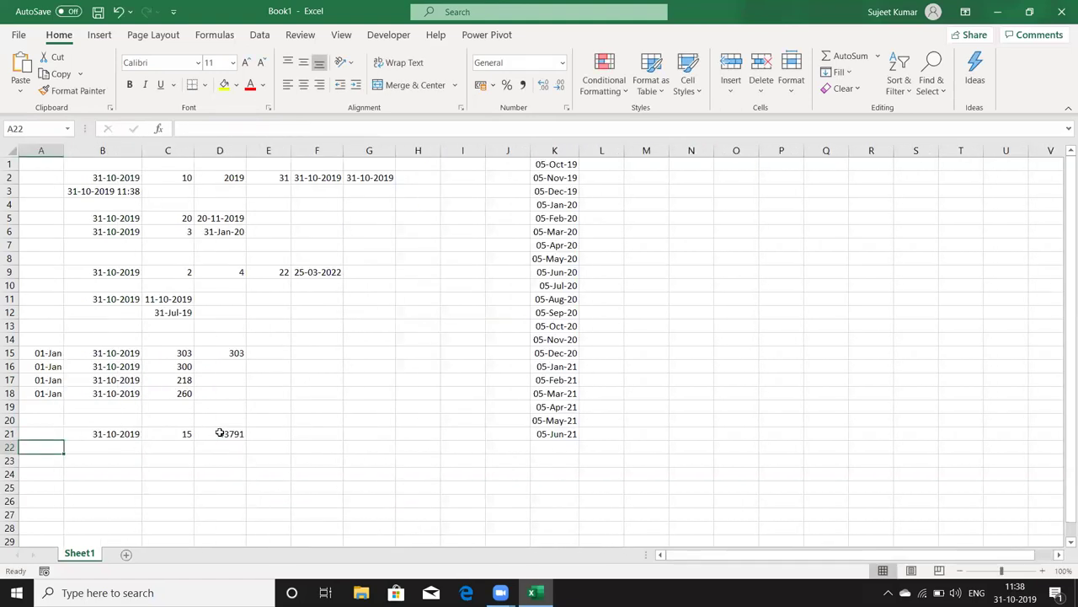
Begin a WORKDAY.INTL formula in E21 using B21 as start and C21 as workdays.
{"action": "key", "text": "Right"}
{"action": "key", "text": "Right"}
{"action": "key", "text": "Right"}
{"action": "key", "text": "Right"}
{"action": "key", "text": "Up"}
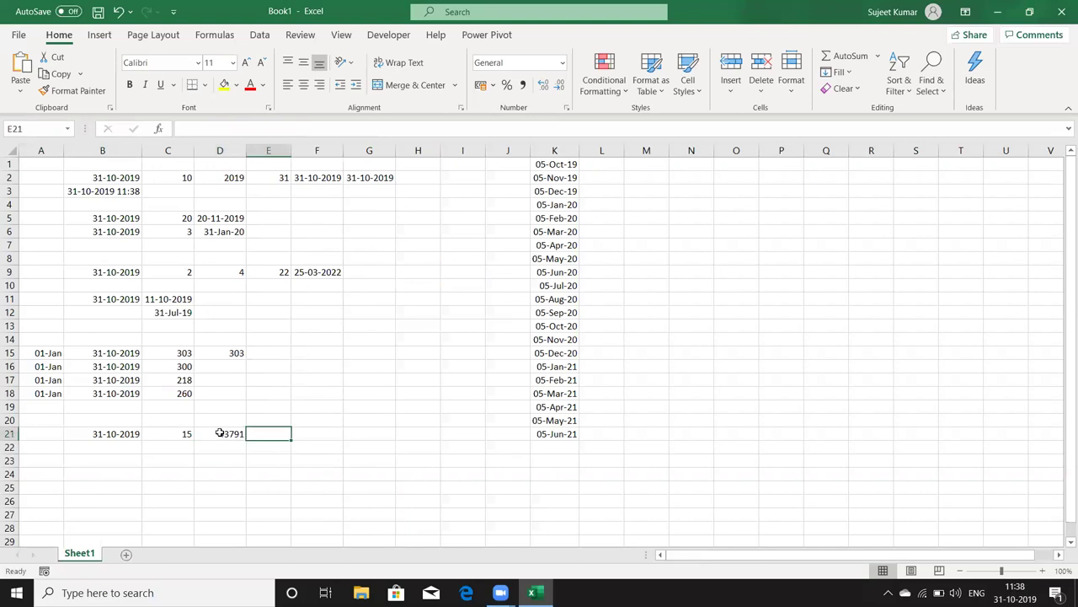
{"action": "type", "text": "=w"}
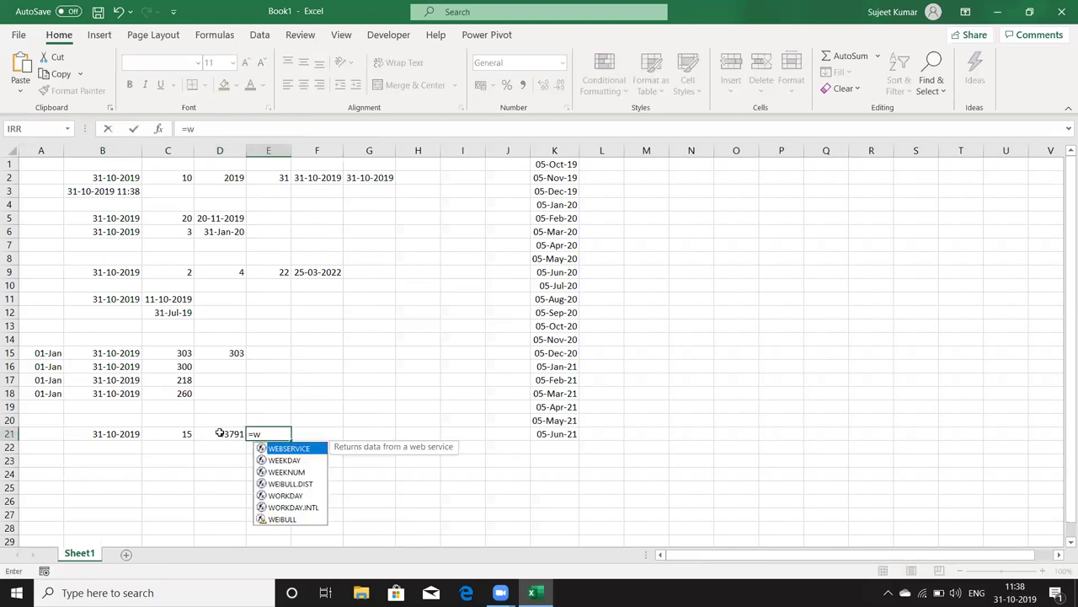
{"action": "type", "text": "o"}
{"action": "key", "text": "Down"}
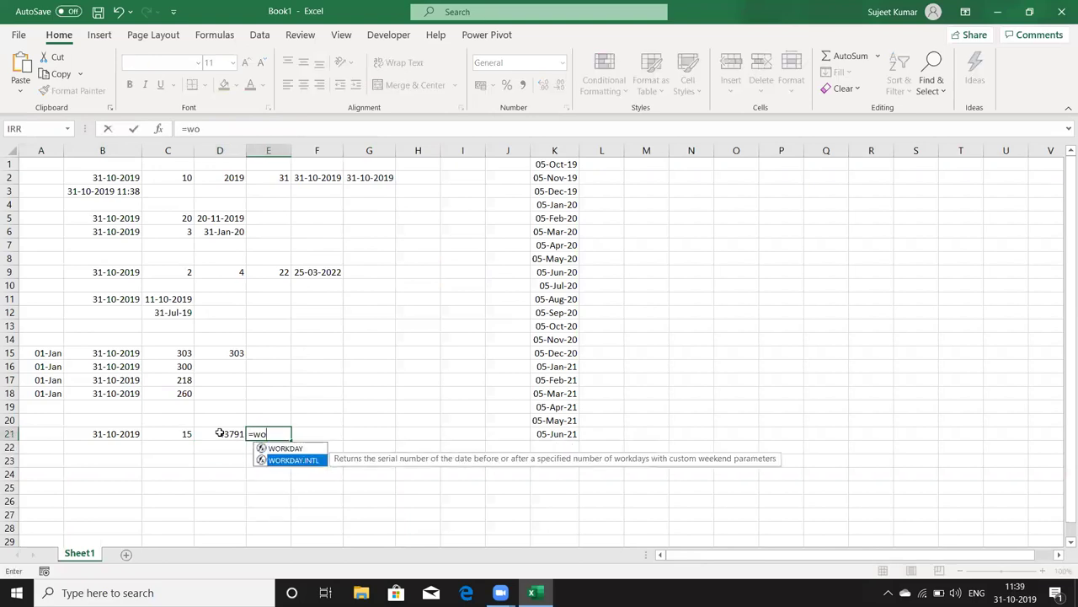
{"action": "key", "text": "Tab"}
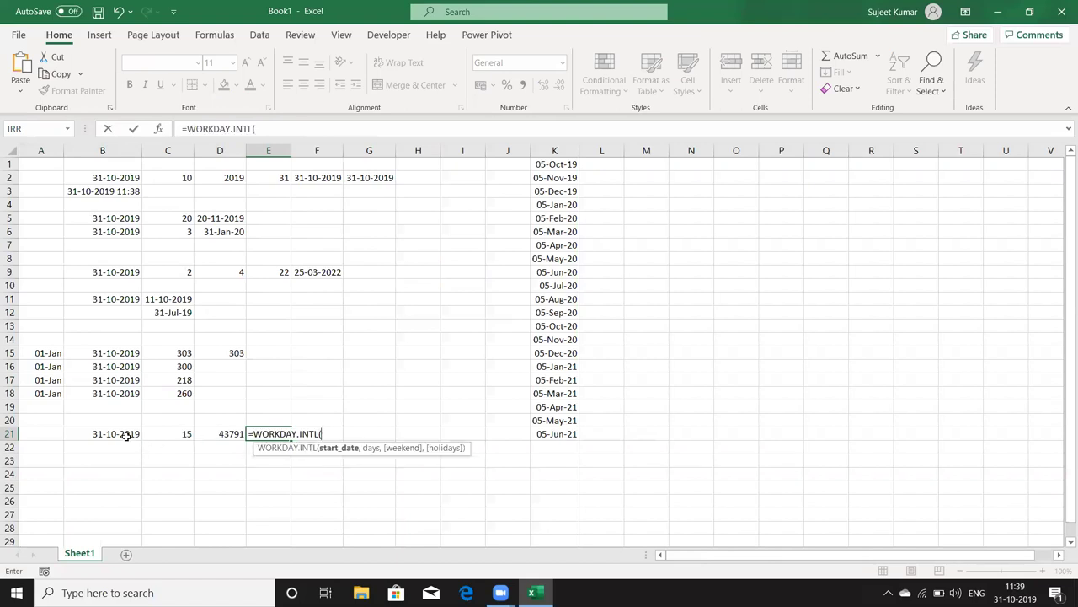
{"action": "left_click", "coordinate": [122, 430]}
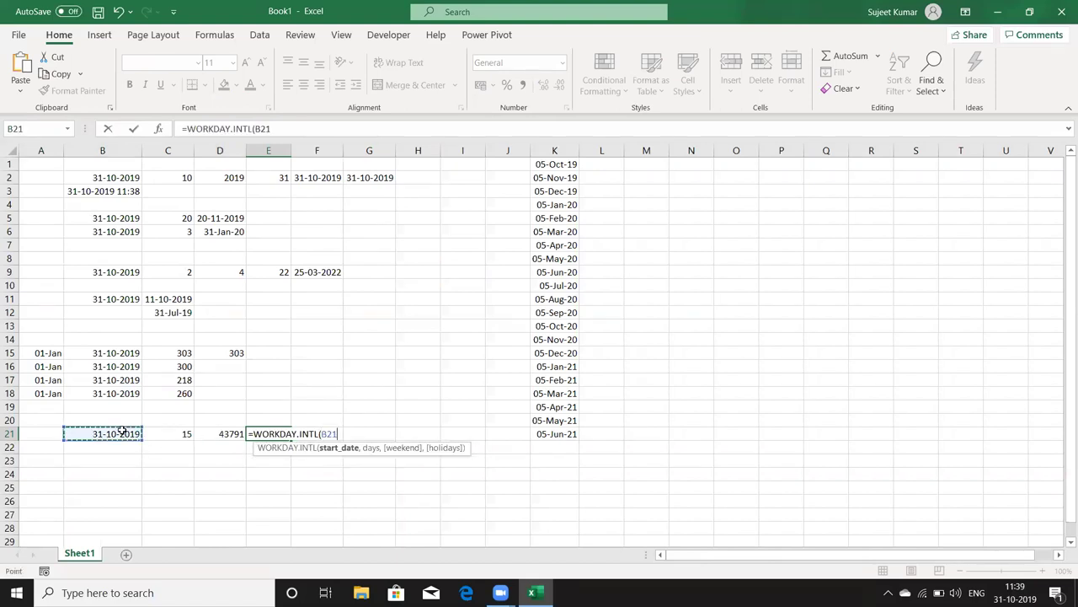
{"action": "type", "text": ","}
{"action": "left_click", "coordinate": [177, 430]}
{"action": "type", "text": ","}
Use Sunday-only weekend (11) and K3:K16 holidays, then format E21 as date 18-Nov-19.
{"action": "key", "text": "Down"}
{"action": "key", "text": "Down"}
{"action": "key", "text": "Down"}
{"action": "key", "text": "Down"}
{"action": "key", "text": "Down"}
{"action": "key", "text": "Down"}
{"action": "key", "text": "Down"}
{"action": "key", "text": "Down"}
{"action": "key", "text": "Down"}
{"action": "key", "text": "Down"}
{"action": "key", "text": "Down"}
{"action": "key", "text": "Up"}
{"action": "key", "text": "Up"}
{"action": "key", "text": "Up"}
{"action": "key", "text": "Up"}
{"action": "key", "text": "Tab"}
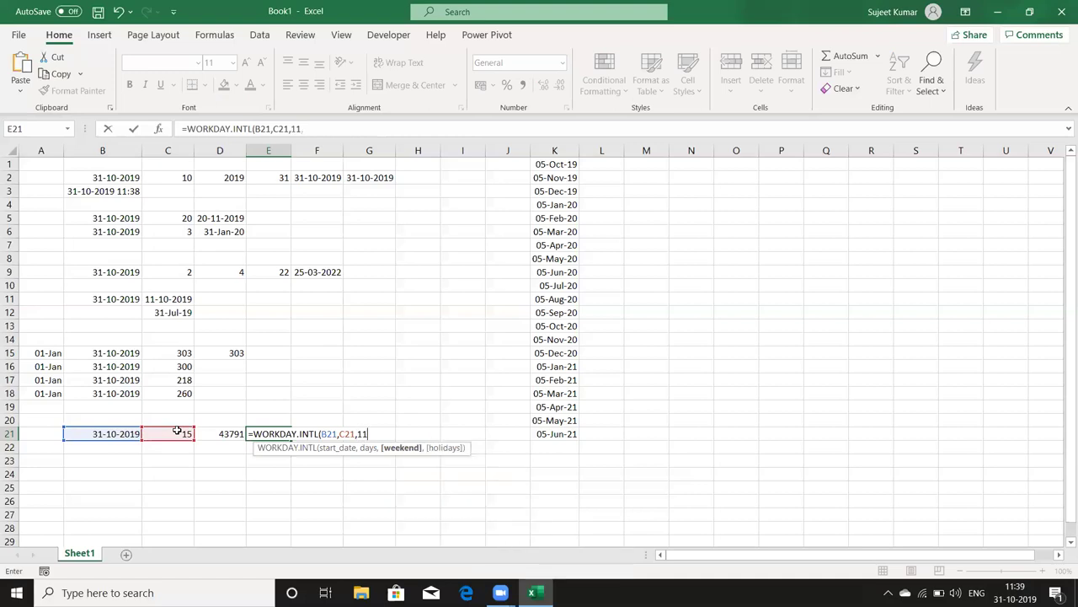
{"action": "type", "text": ","}
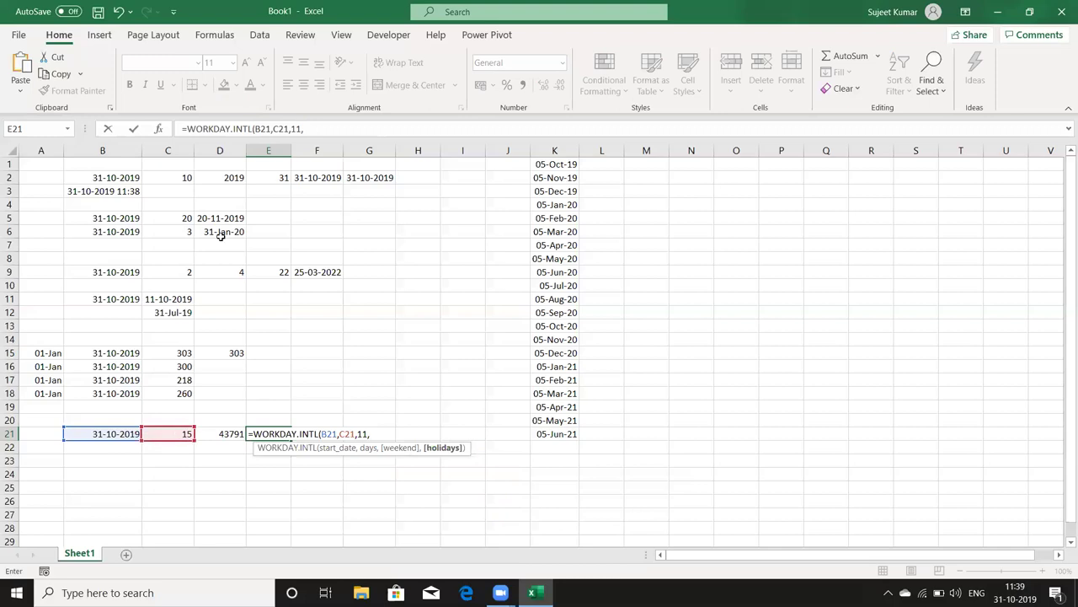
{"action": "left_click_drag", "start_coordinate": [536, 189], "coordinate": [532, 360]}
{"action": "key", "text": "Return"}
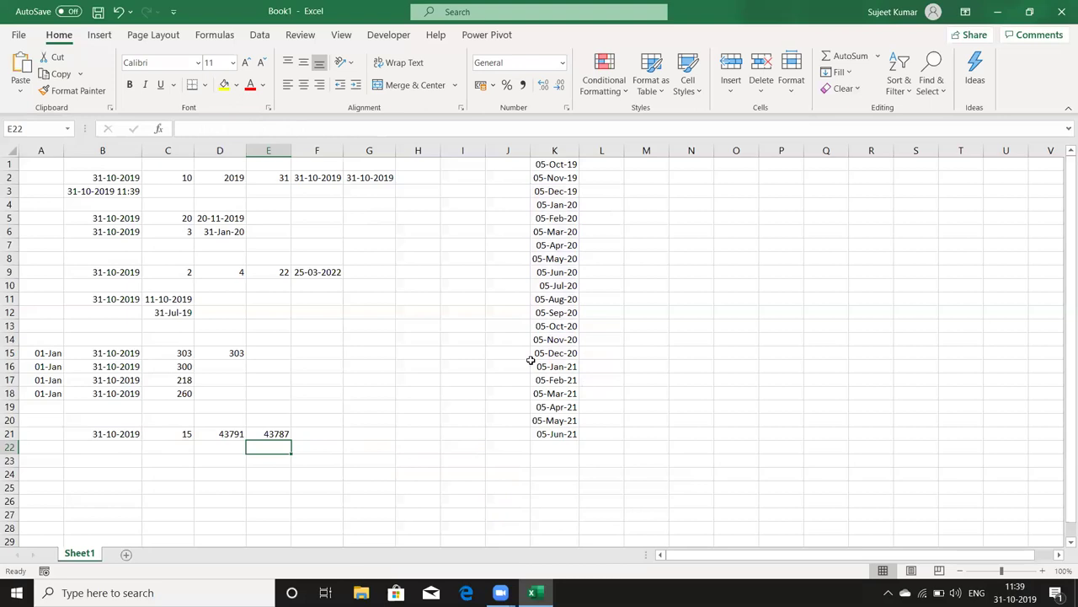
{"action": "key", "text": "Up"}
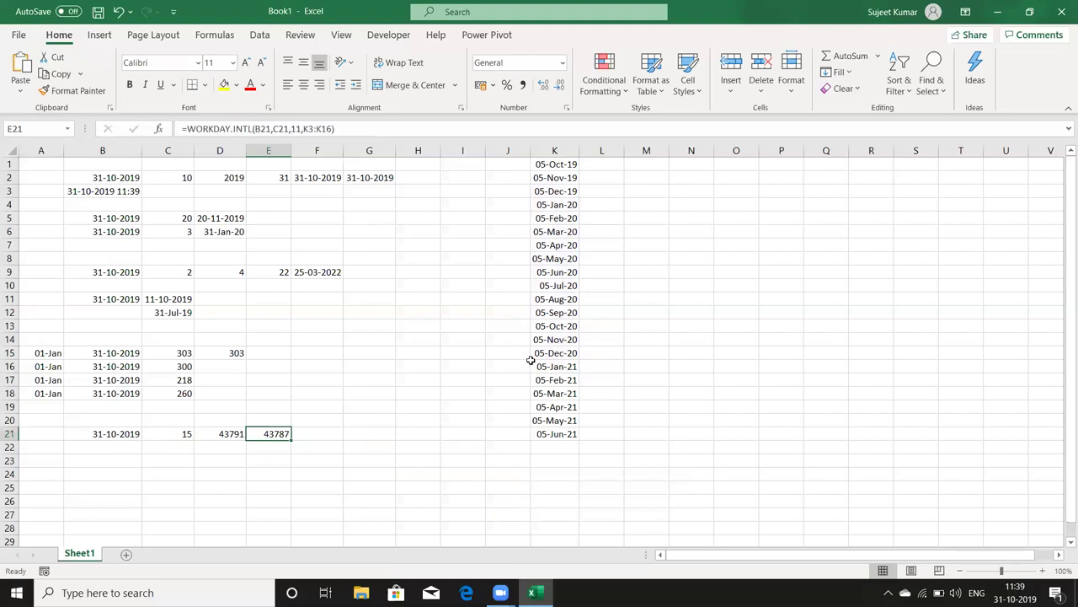
{"action": "key", "text": "ctrl+shift+3"}
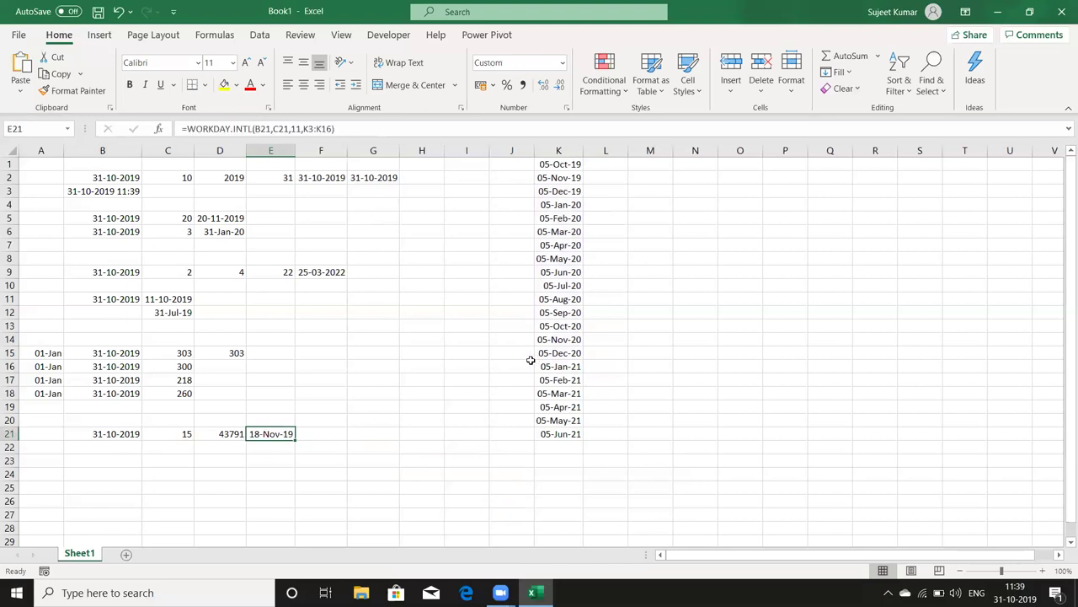
Format D21 with Ctrl+Shift+3 to show 22-Nov-19, then return to column K's date list.
{"action": "key", "text": "Left"}
{"action": "key", "text": "ctrl+shift+3"}
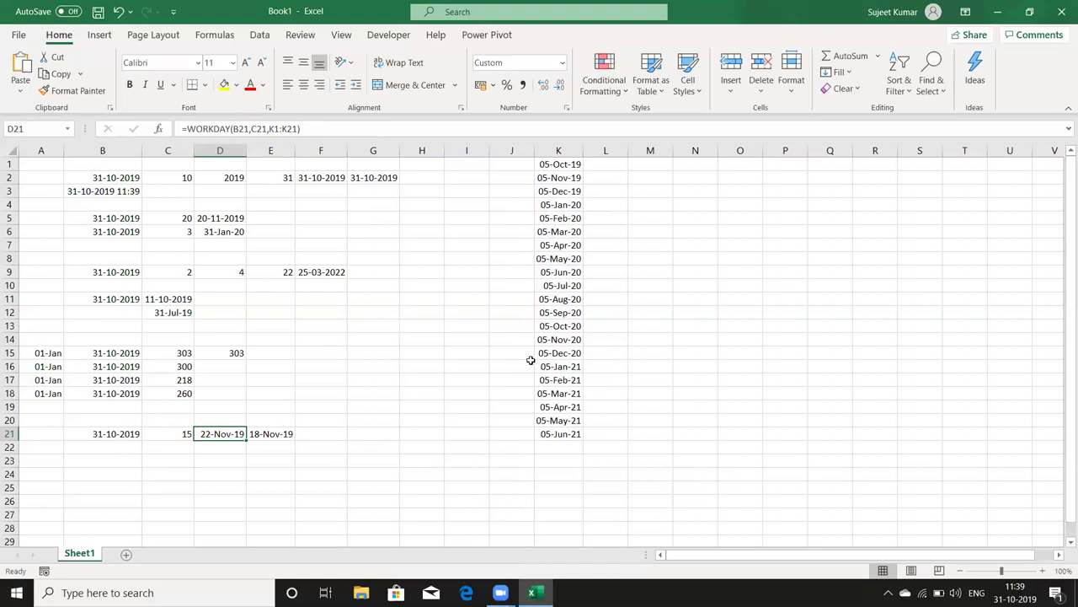
{"action": "key", "text": "Left"}
{"action": "key", "text": "Left"}
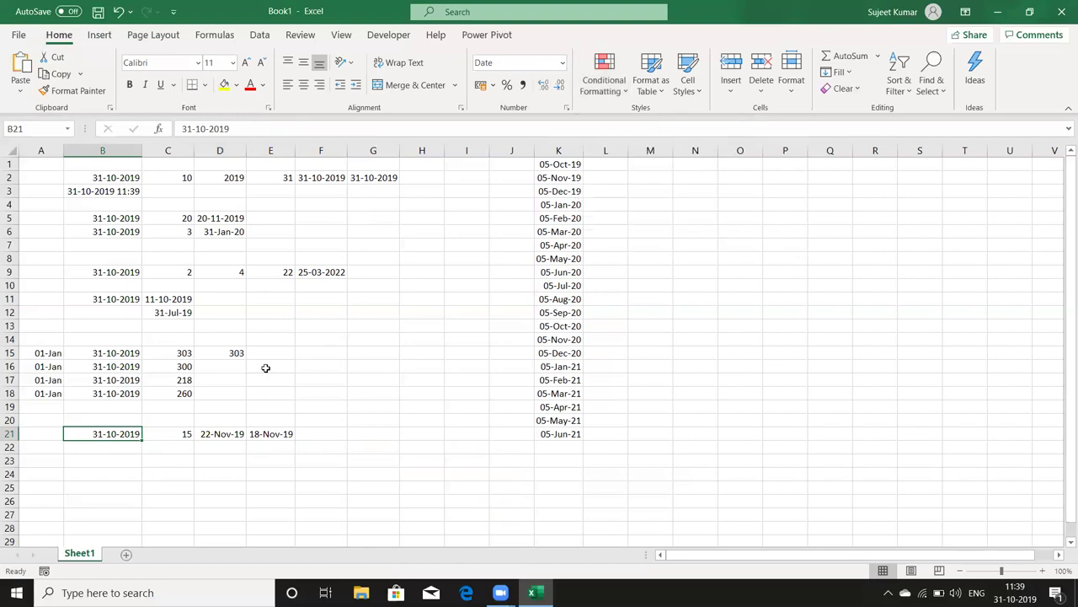
{"action": "left_click", "coordinate": [189, 455]}
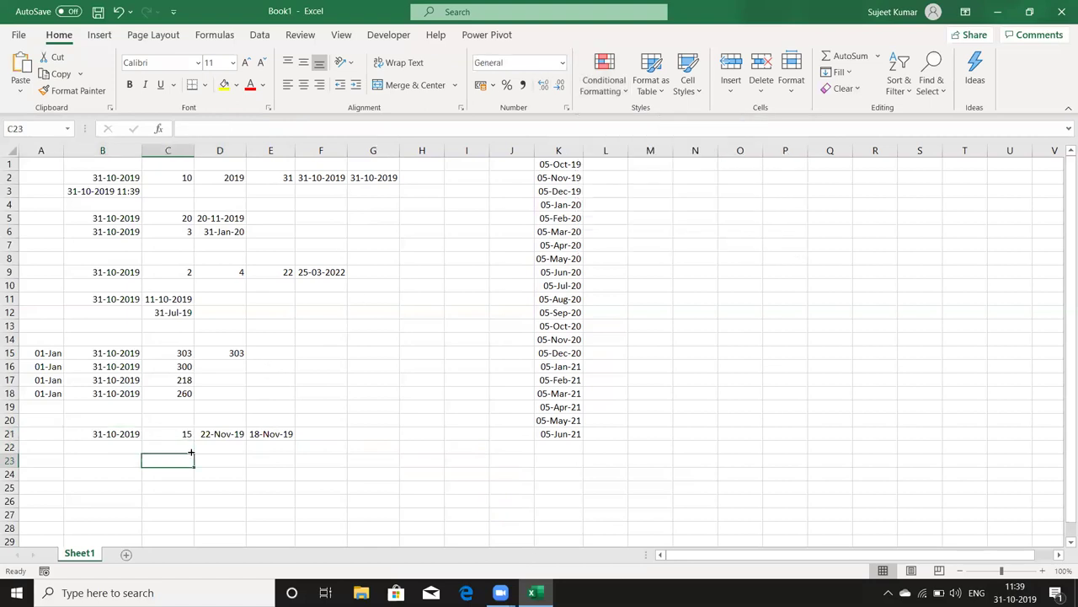
{"action": "key", "text": "Down"}
{"action": "key", "text": "Down"}
{"action": "key", "text": "Down"}
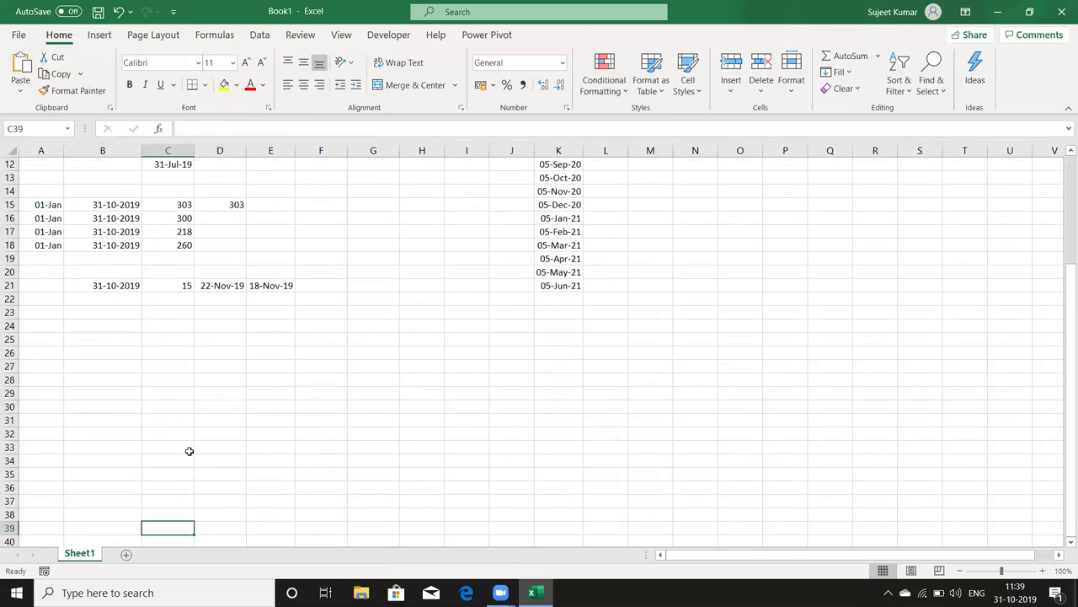
{"action": "key", "text": "Up"}
{"action": "key", "text": "Up"}
{"action": "key", "text": "Up"}
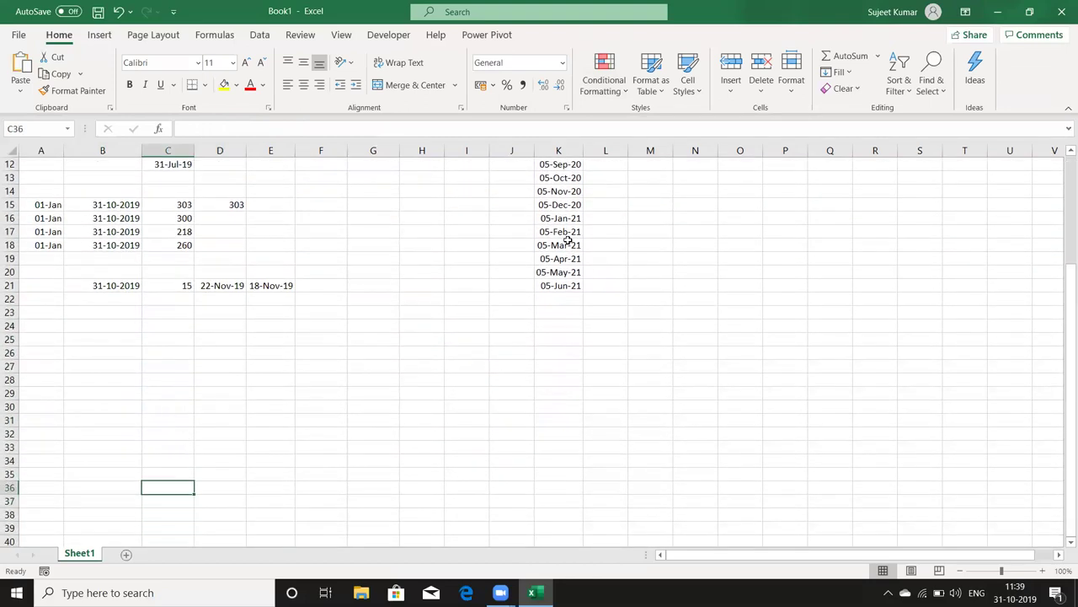
{"action": "key", "text": "Right"}
{"action": "key", "text": "Right"}
{"action": "key", "text": "Right"}
{"action": "key", "text": "Right"}
{"action": "key", "text": "Right"}
{"action": "key", "text": "Right"}
{"action": "key", "text": "Right"}
{"action": "key", "text": "ctrl+Up"}
{"action": "key", "text": "ctrl+Up"}
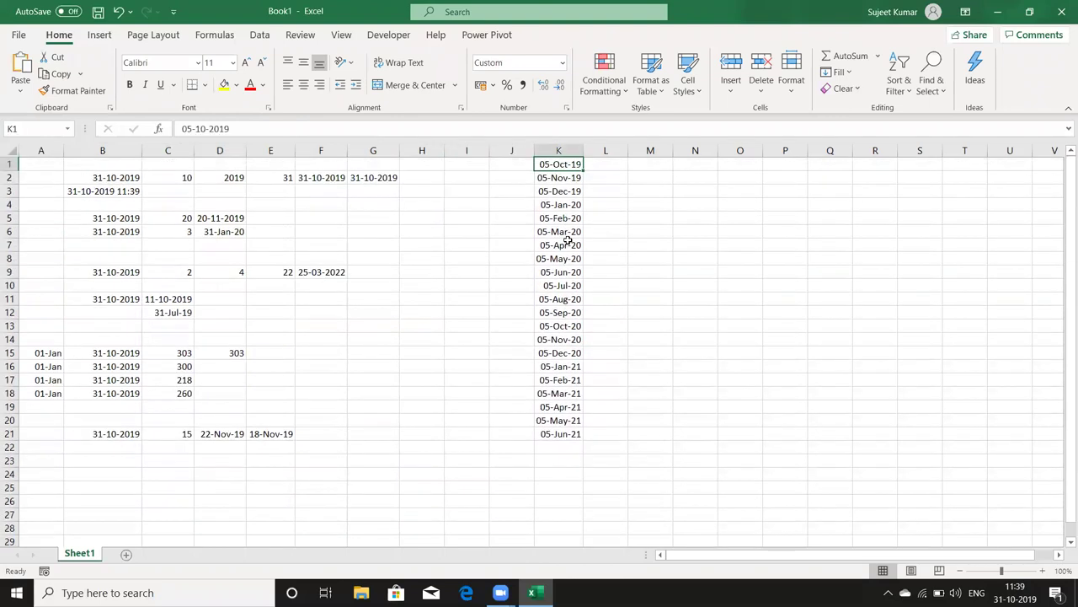
Enter =TEXT(K1,"DDD") in L1 and fill it down to L21 to show weekday abbreviations.
{"action": "key", "text": "Right"}
{"action": "type", "text": "="}
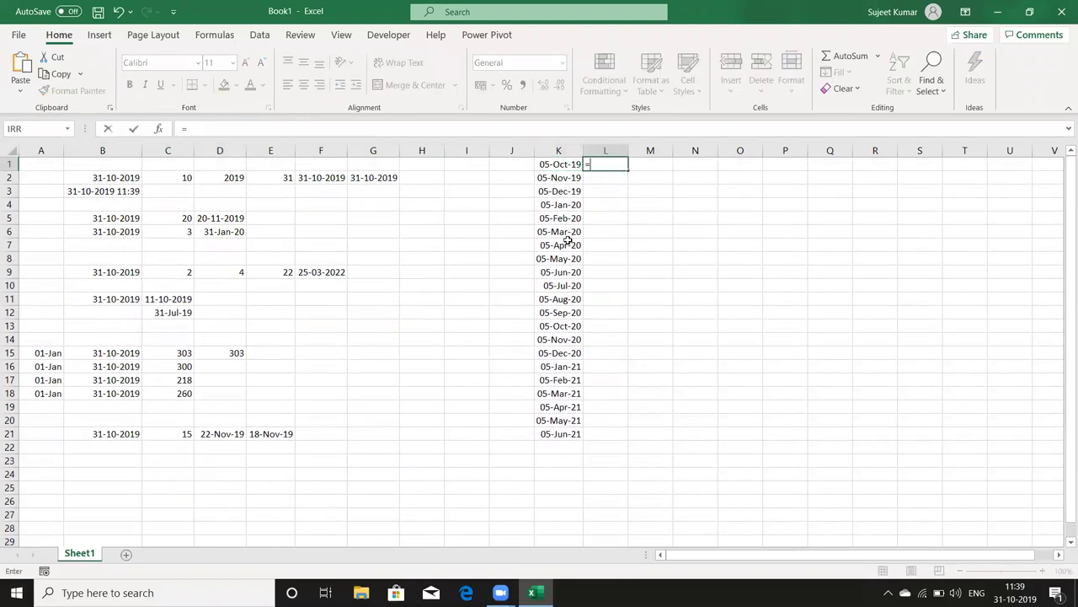
{"action": "type", "text": "te"}
{"action": "key", "text": "Tab"}
{"action": "key", "text": "Left"}
{"action": "type", "text": ","}
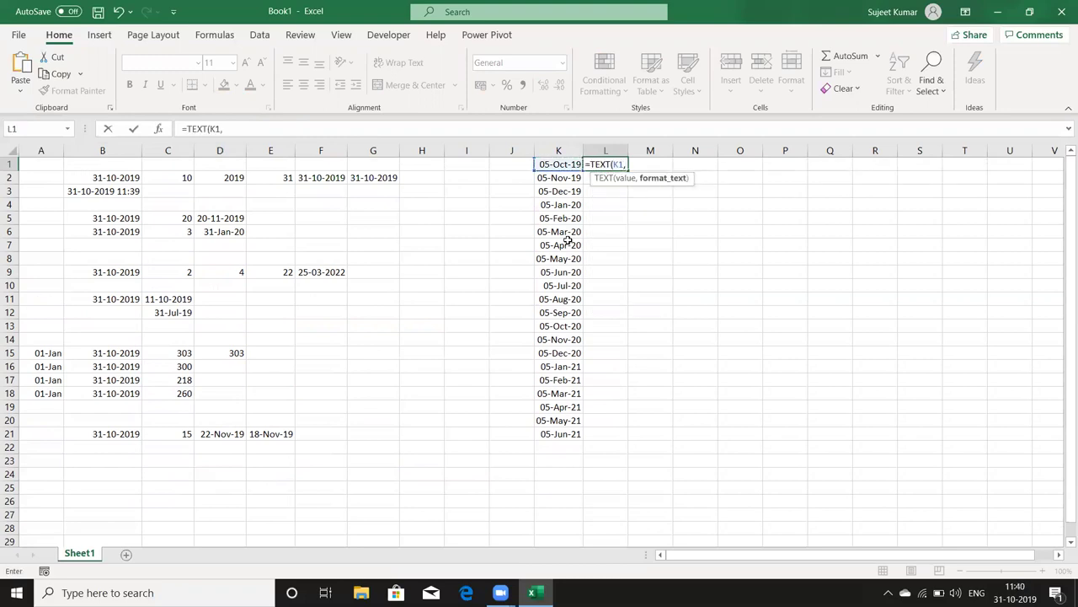
{"action": "type", "text": "\"DDD"}
{"action": "type", "text": "\")"}
{"action": "key", "text": "Return"}
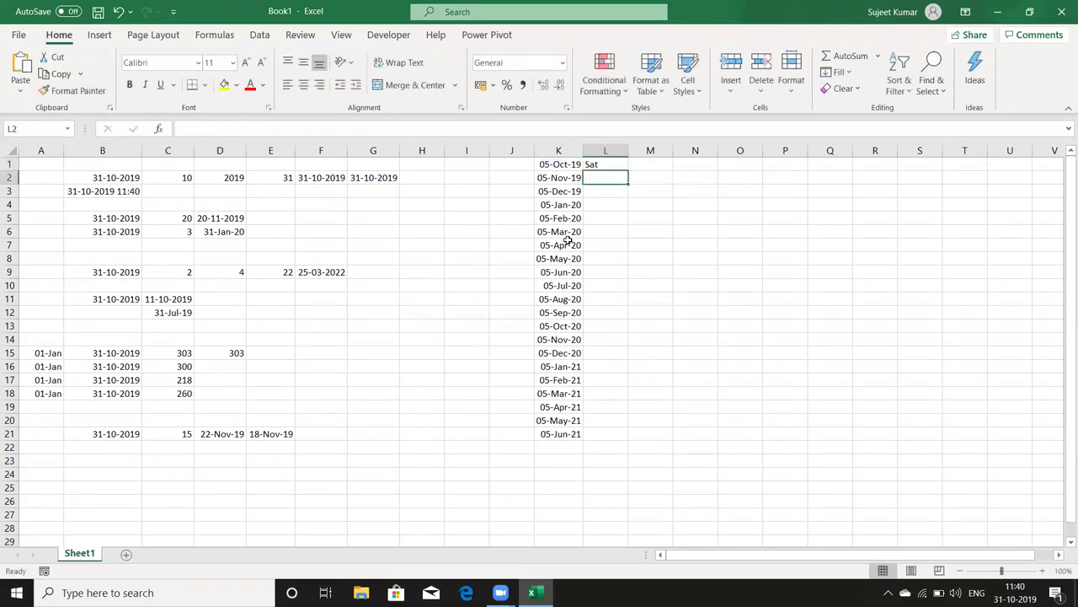
{"action": "left_click", "coordinate": [613, 162]}
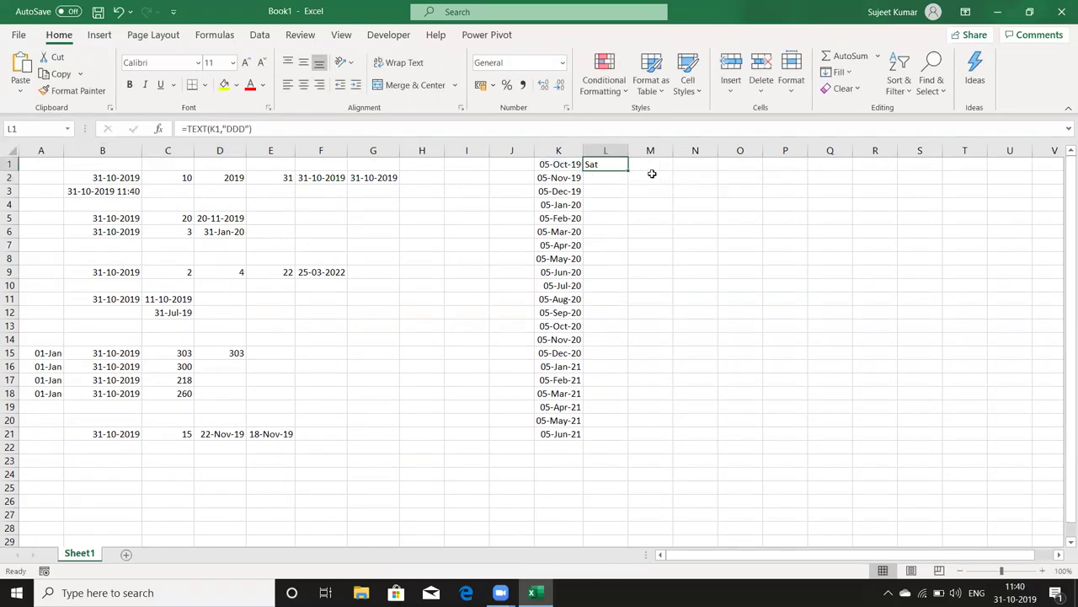
{"action": "double_click", "coordinate": [628, 170]}
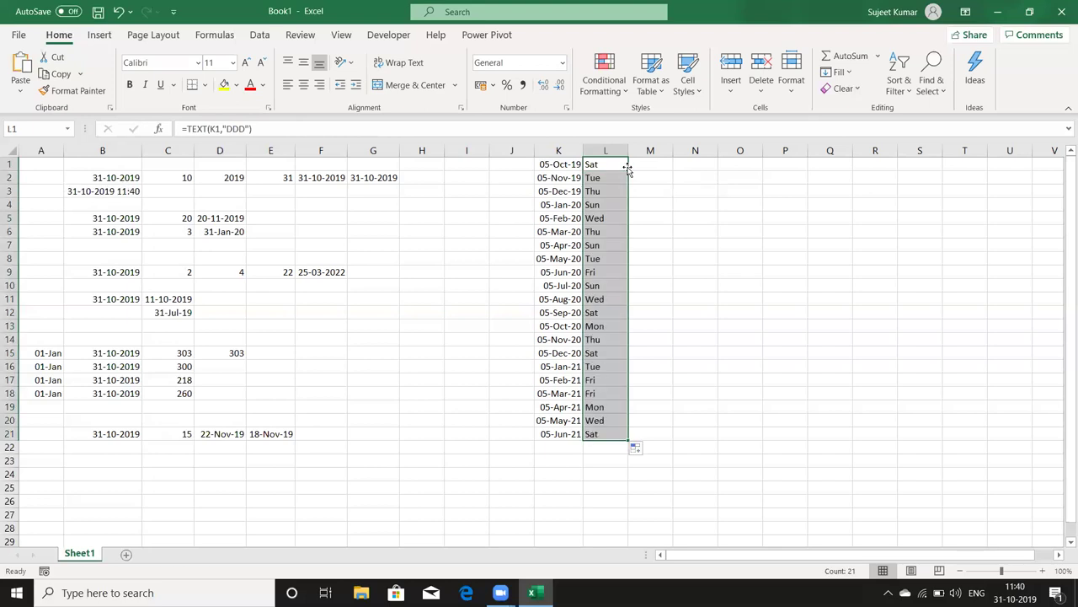
{"action": "left_click", "coordinate": [626, 165]}
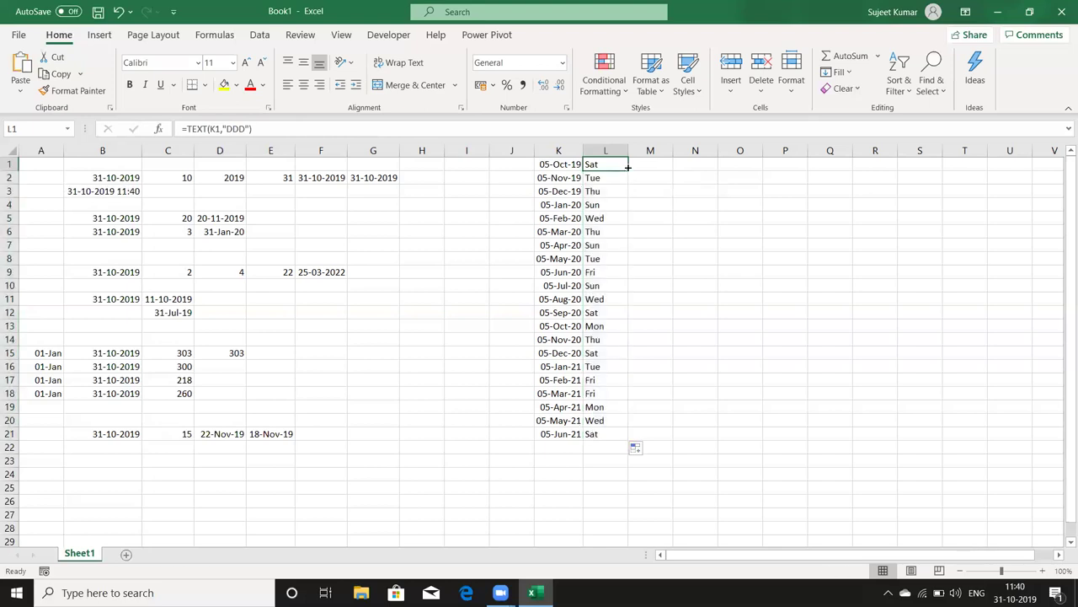
{"action": "key", "text": "Right"}
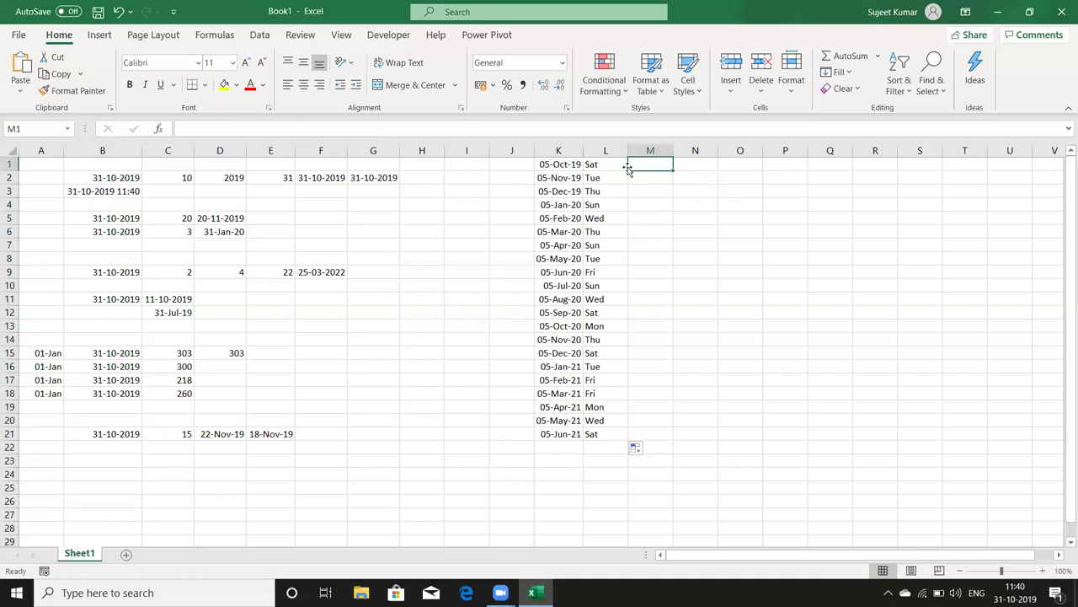
Fill M1:M21 with =WEEKDAY(K1,2), numbering Monday as 1 and Saturday as 6.
{"action": "type", "text": "=wee"}
{"action": "key", "text": "Tab"}
{"action": "key", "text": "Left"}
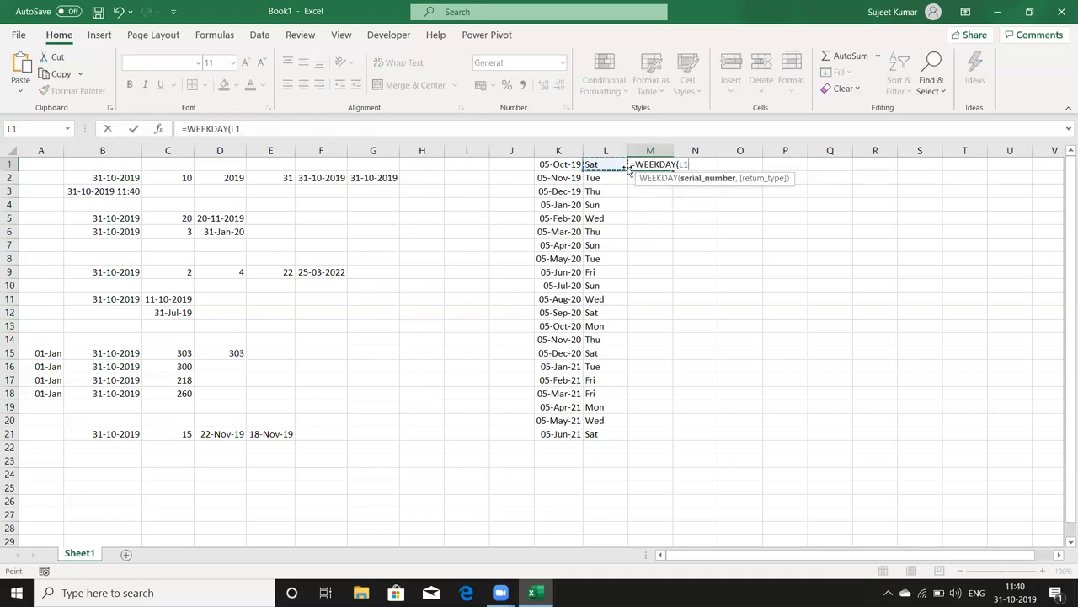
{"action": "key", "text": "Left"}
{"action": "type", "text": ","}
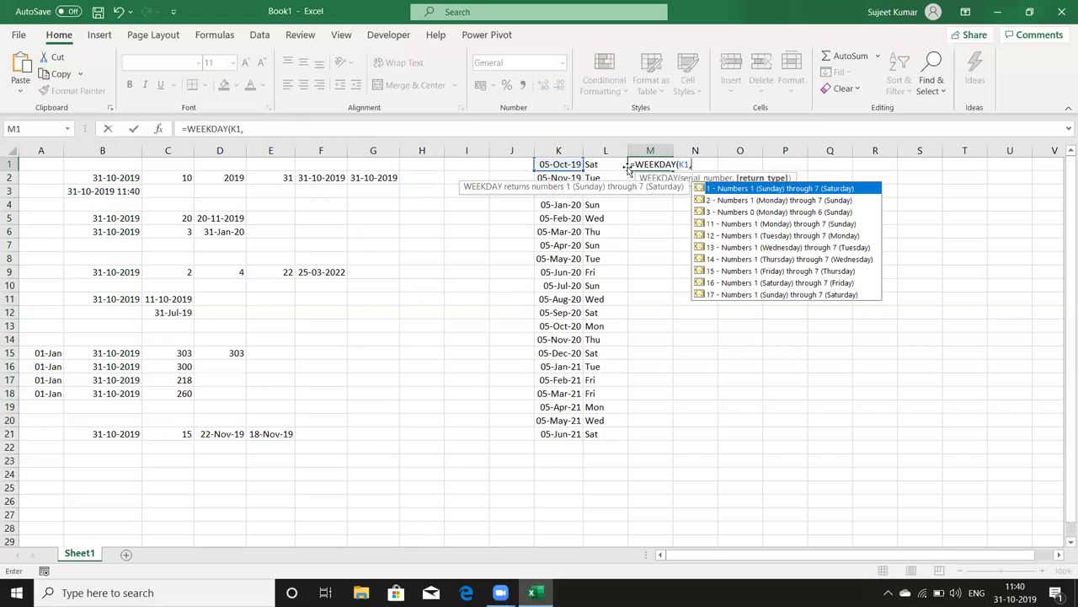
{"action": "key", "text": "Down"}
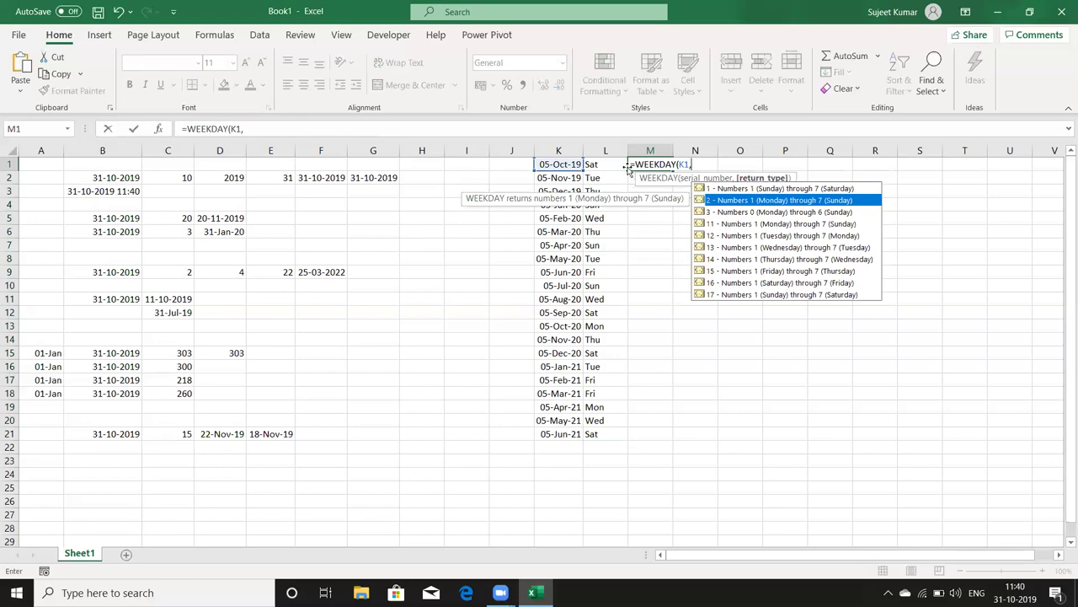
{"action": "key", "text": "Tab"}
{"action": "key", "text": "Return"}
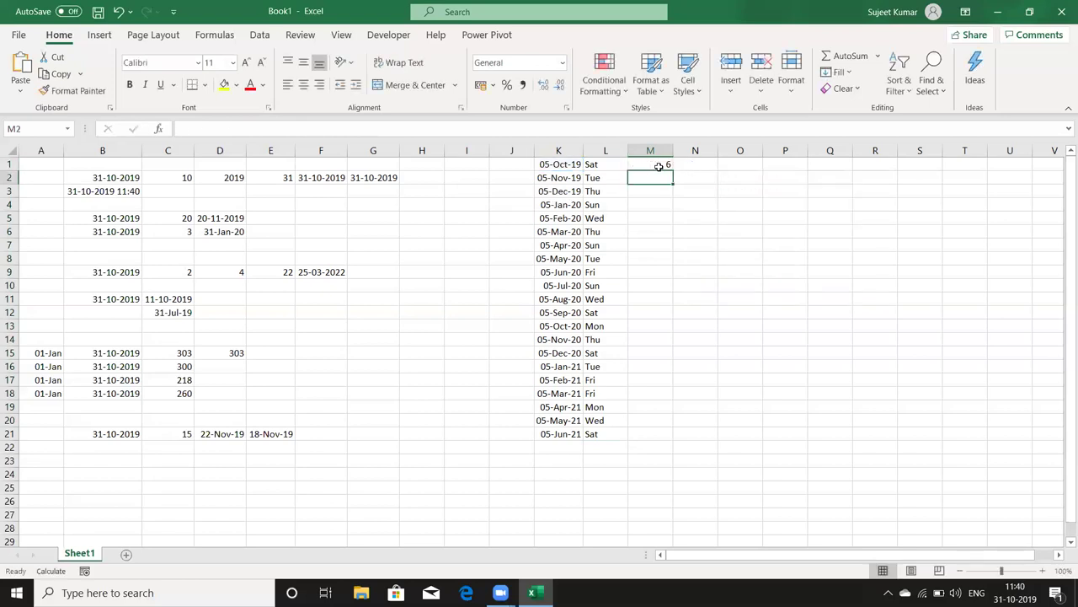
{"action": "left_click", "coordinate": [654, 165]}
{"action": "double_click", "coordinate": [673, 171]}
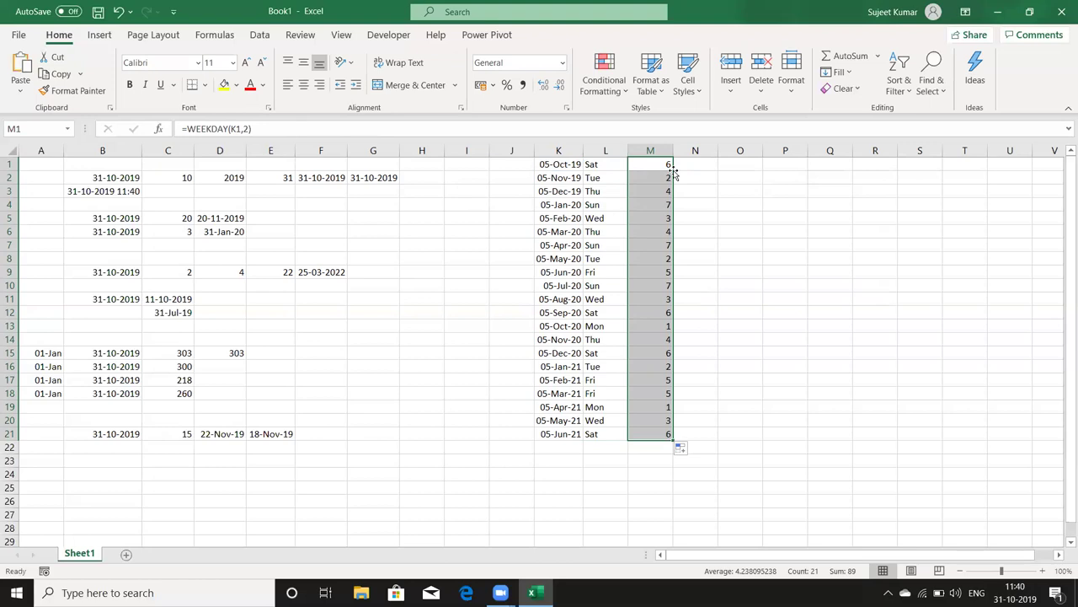
Enter =WEEKNUM(K1) in N1, fill it down to N21, and select N1:N21.
{"action": "left_click", "coordinate": [674, 168]}
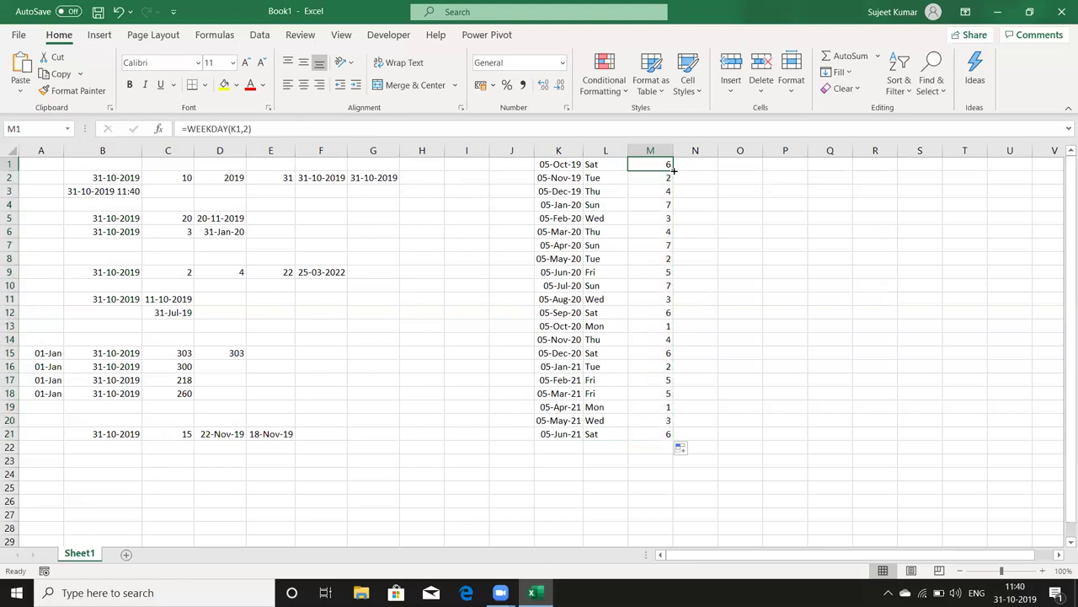
{"action": "type", "text": "="}
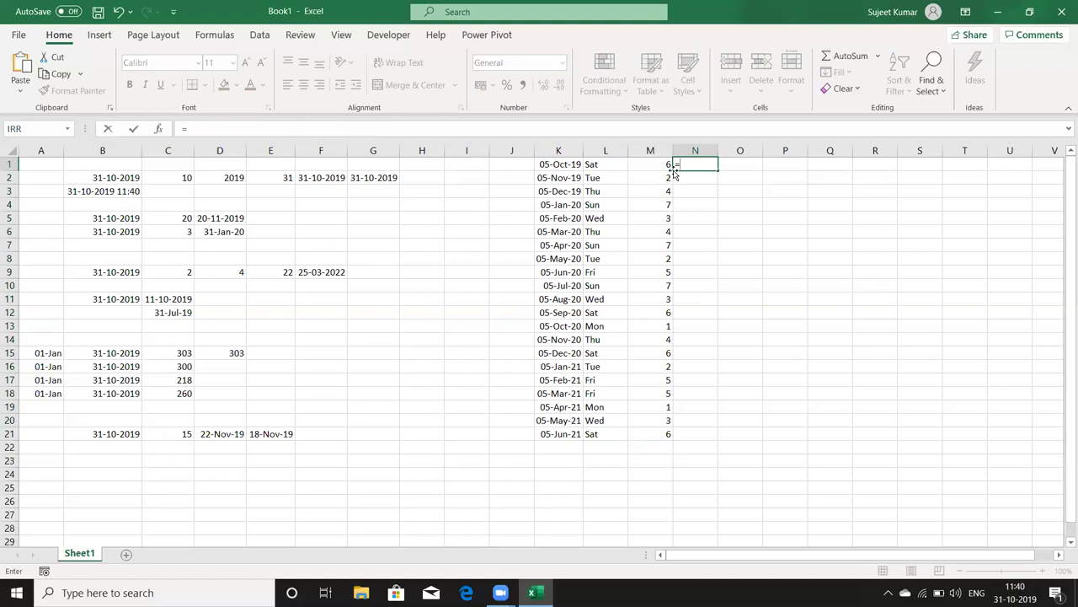
{"action": "type", "text": "we"}
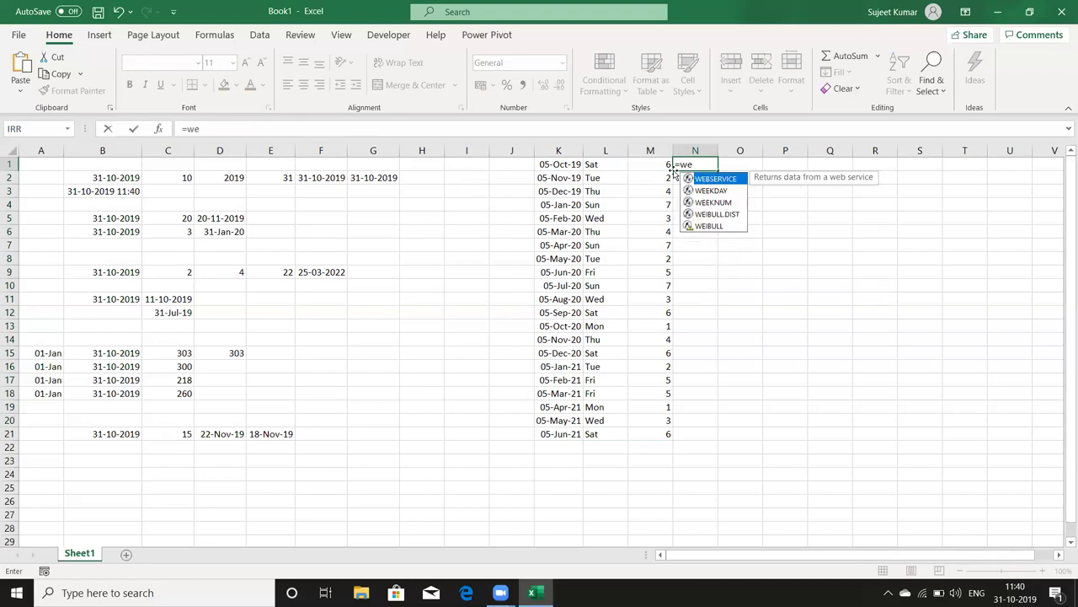
{"action": "key", "text": "Down"}
{"action": "key", "text": "Down"}
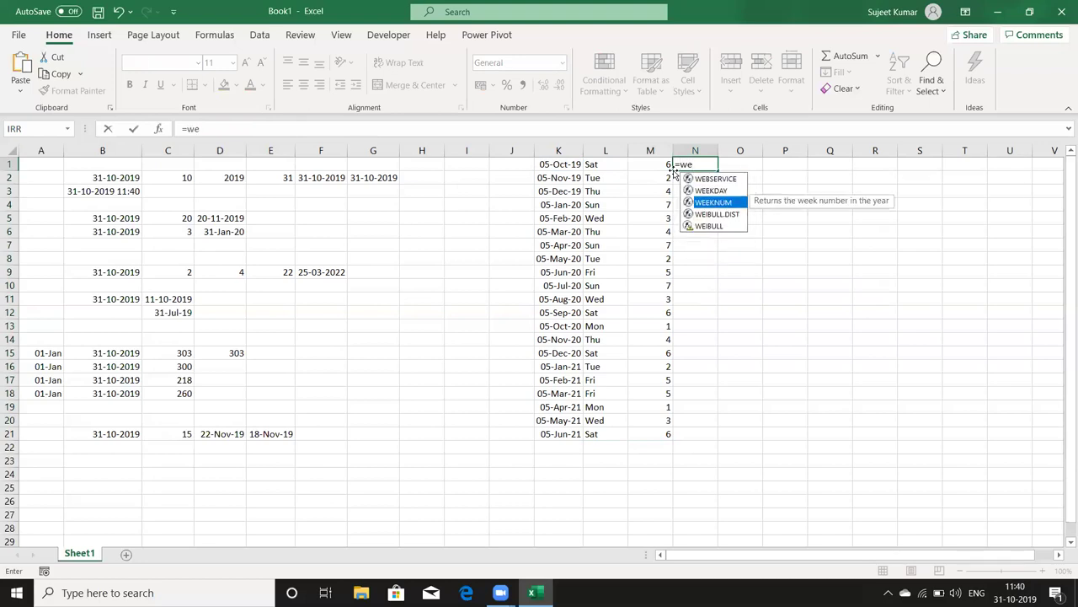
{"action": "key", "text": "Tab"}
{"action": "key", "text": "Left"}
{"action": "key", "text": "Left"}
{"action": "key", "text": "Left"}
{"action": "key", "text": "ctrl+Return"}
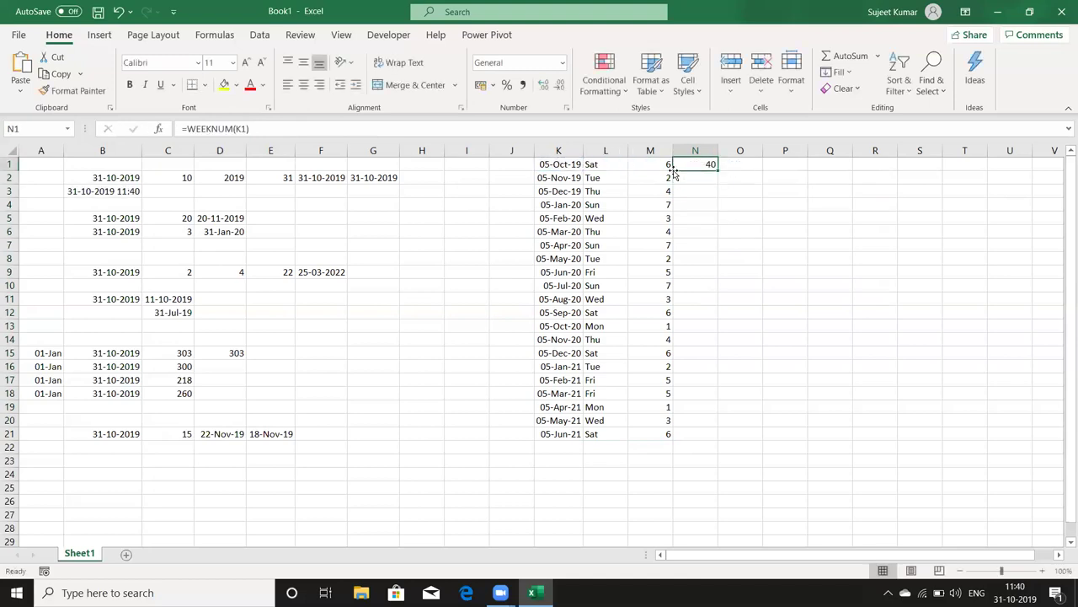
{"action": "double_click", "coordinate": [717, 170]}
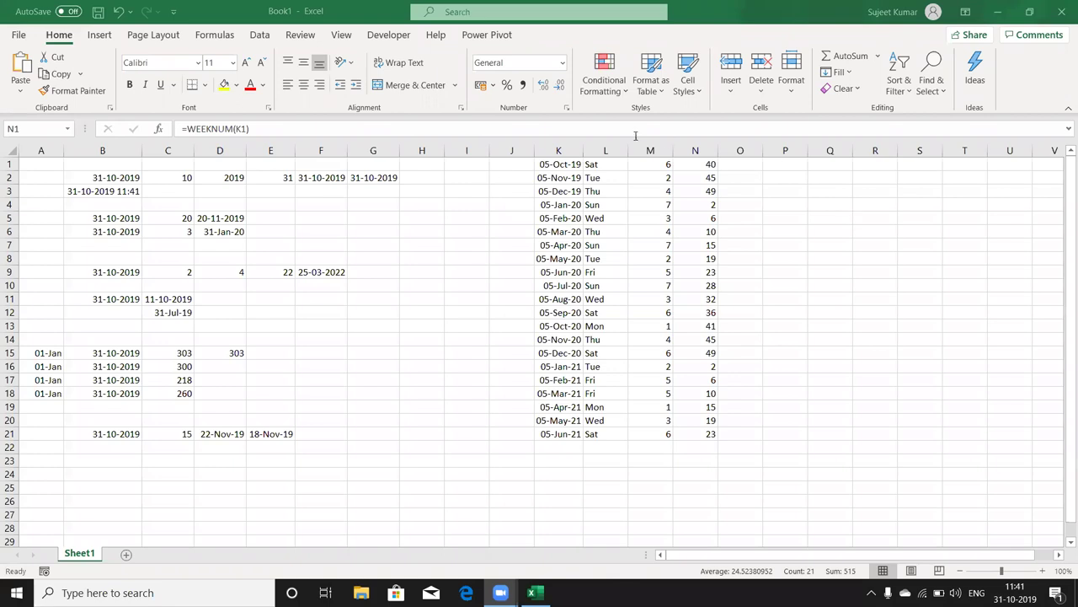
{"action": "key", "text": "ctrl+shift+Down"}
{"action": "double_click", "coordinate": [652, 166]}
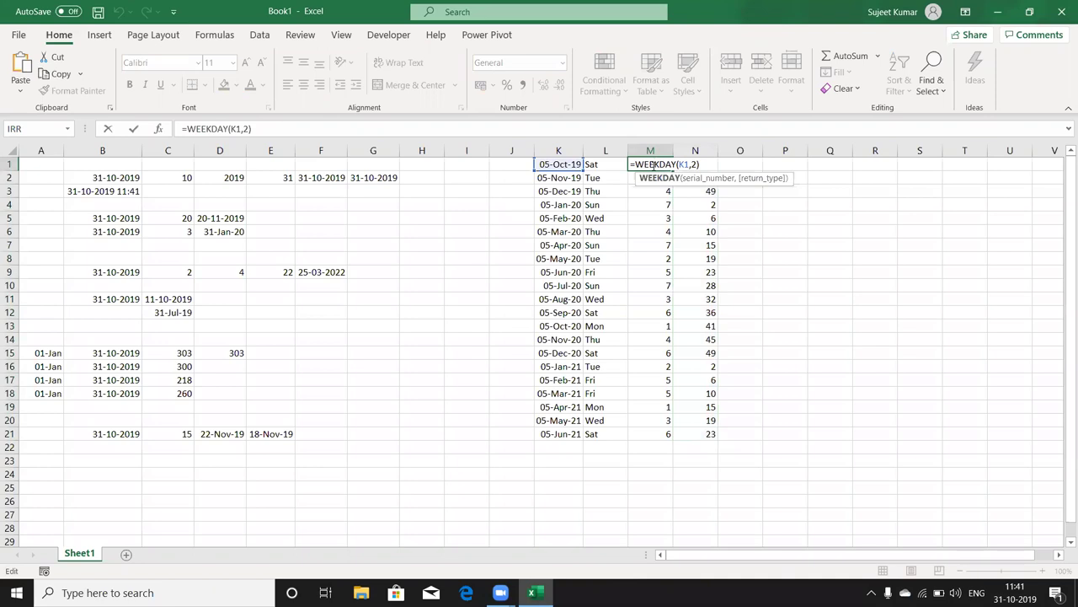
{"action": "key", "text": "Escape"}
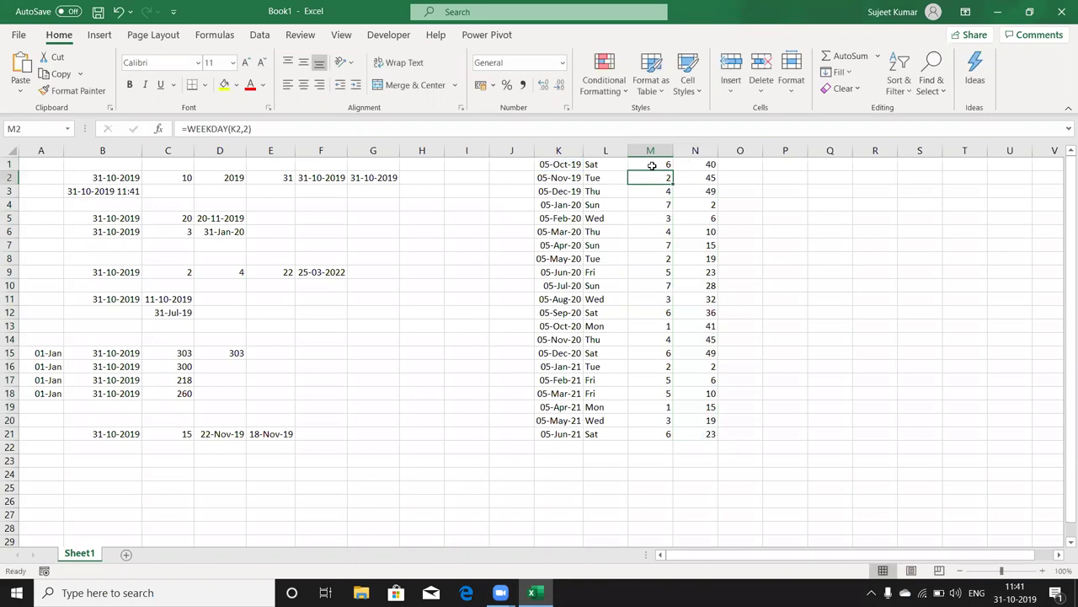
{"action": "key", "text": "Right"}
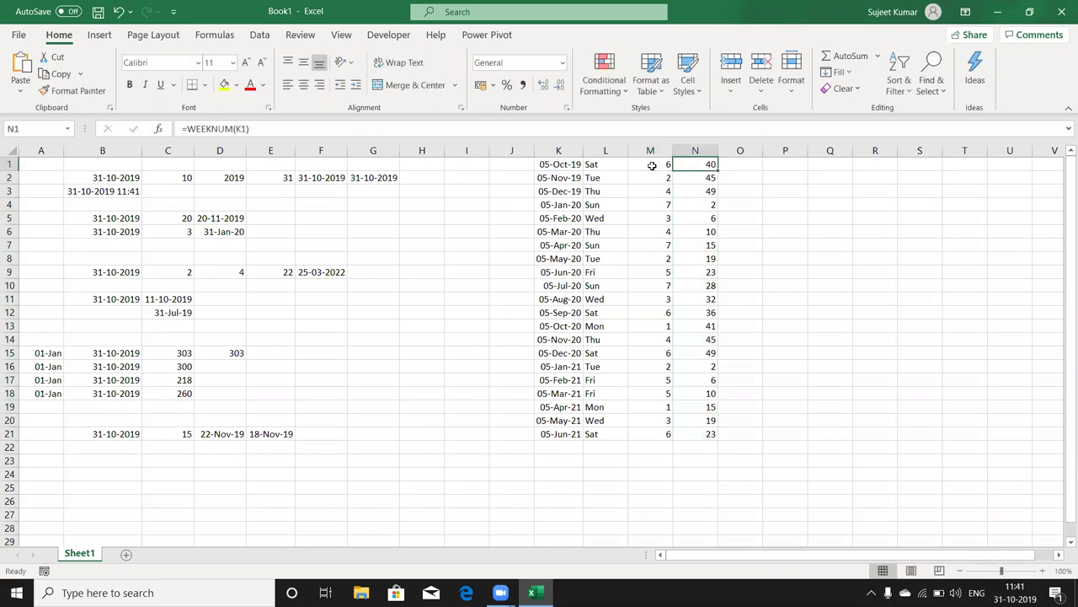
{"action": "key", "text": "XF86AudioRaiseVolume"}
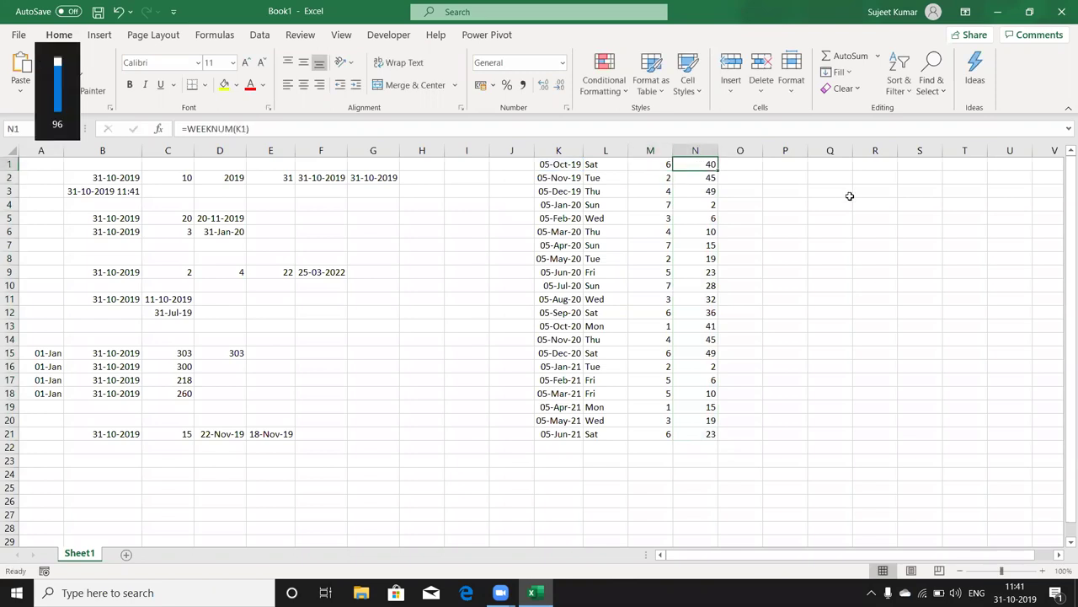
{"action": "double_click", "coordinate": [684, 161]}
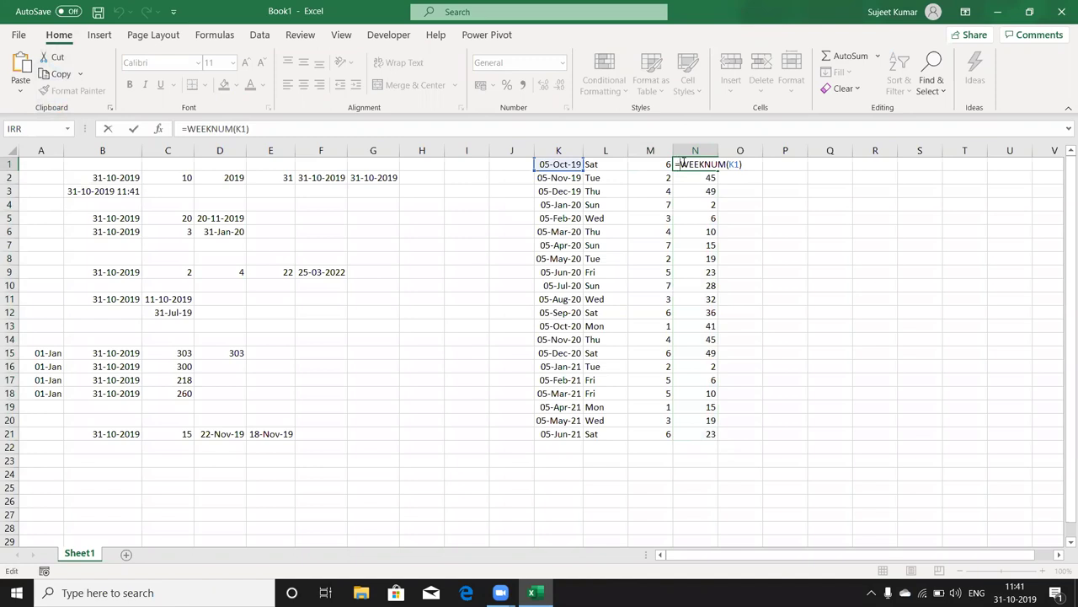
{"action": "key", "text": "Return"}
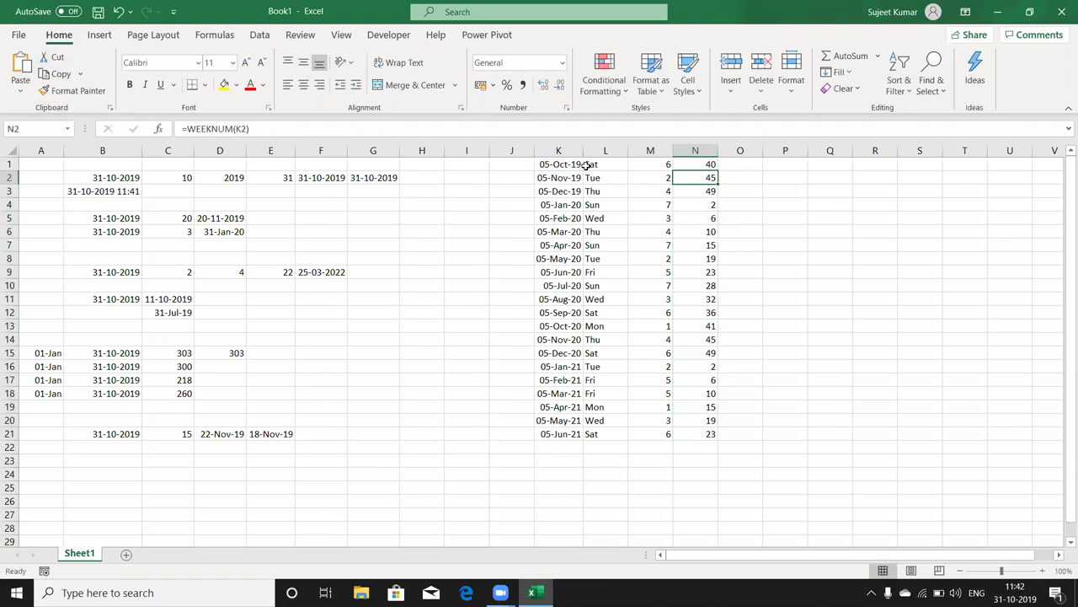
{"action": "left_click", "coordinate": [586, 166]}
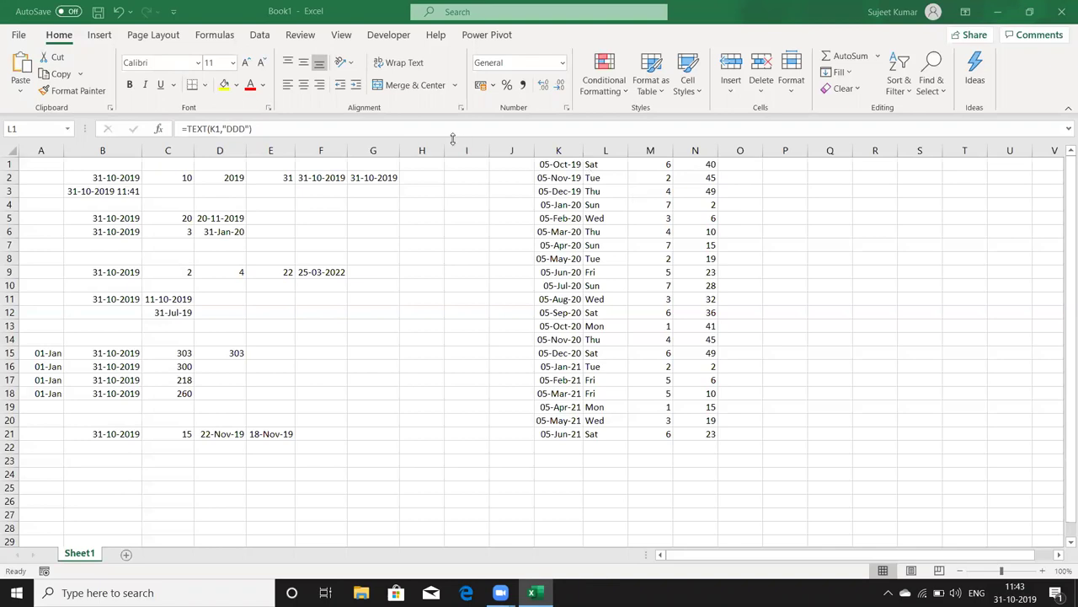
Enter =DAY(K1) in J1 to get the first date's day of the month.
{"action": "left_click", "coordinate": [529, 162]}
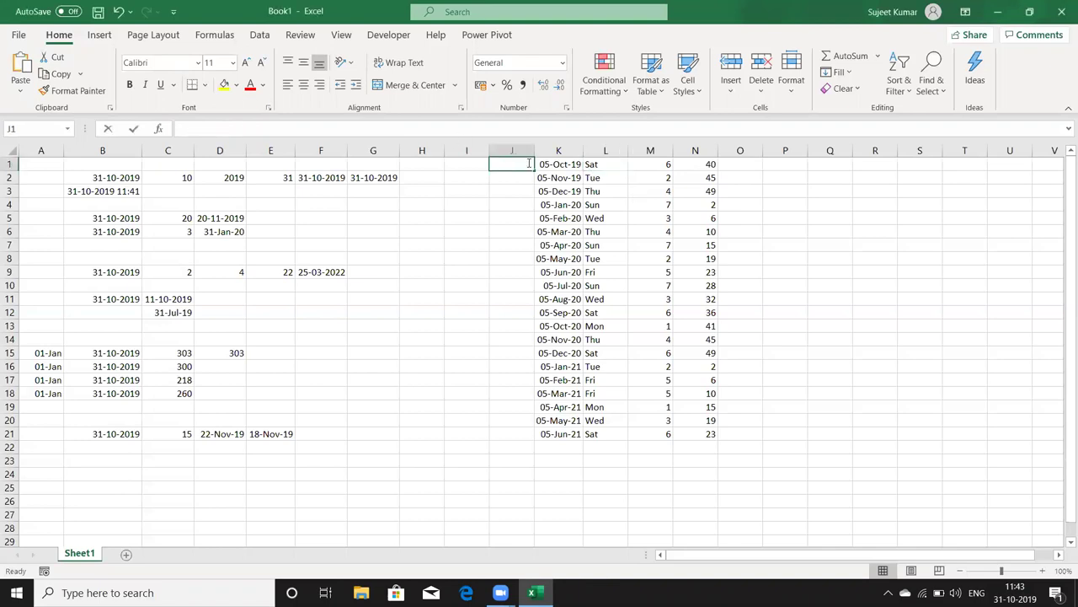
{"action": "type", "text": "=da"}
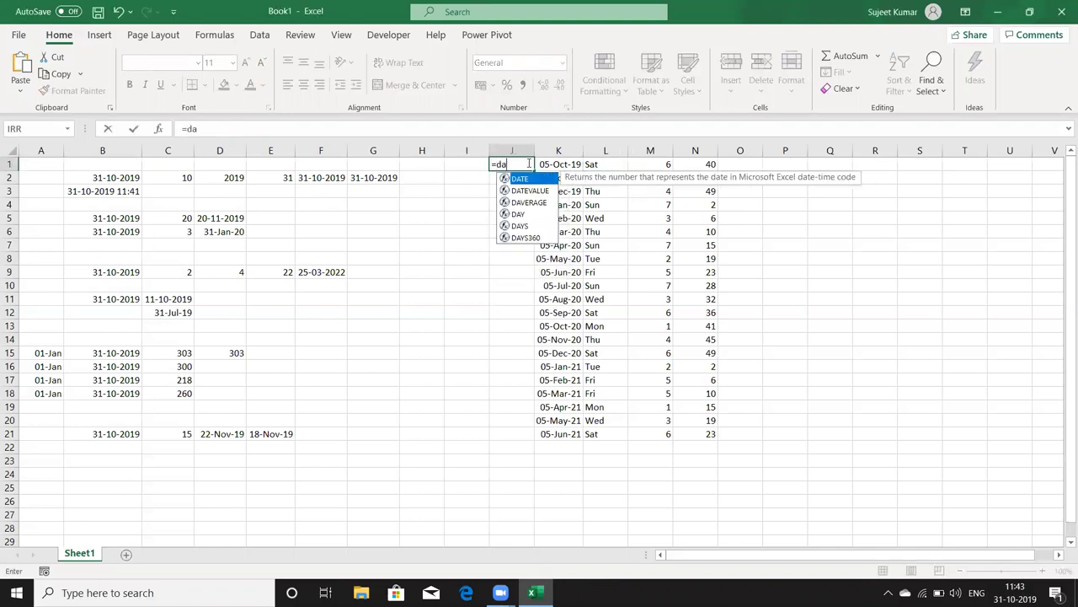
{"action": "type", "text": "y"}
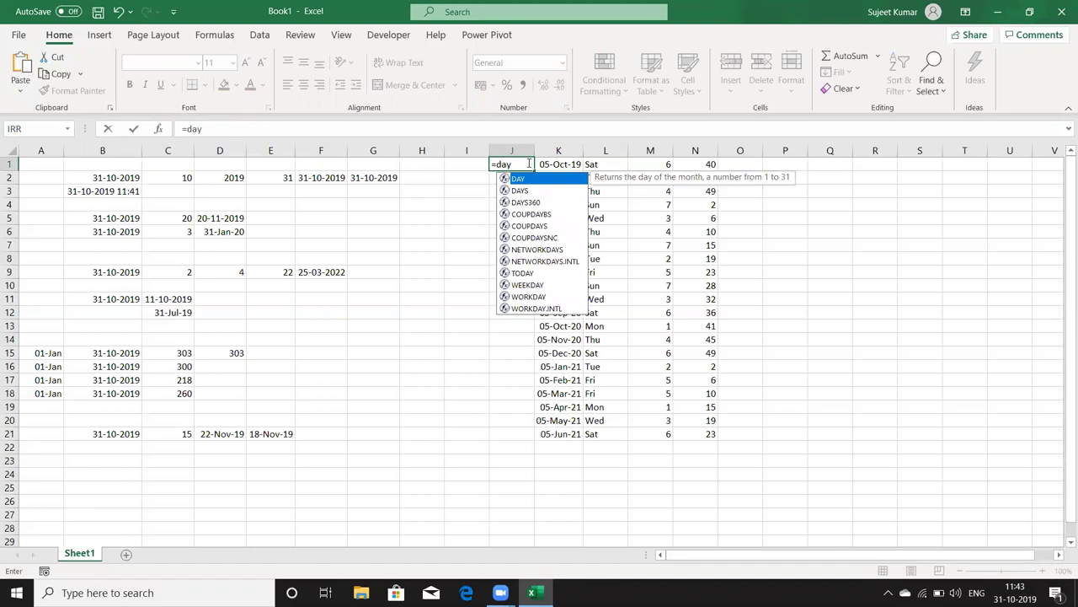
{"action": "key", "text": "Tab"}
{"action": "key", "text": "Right"}
{"action": "key", "text": "Return"}
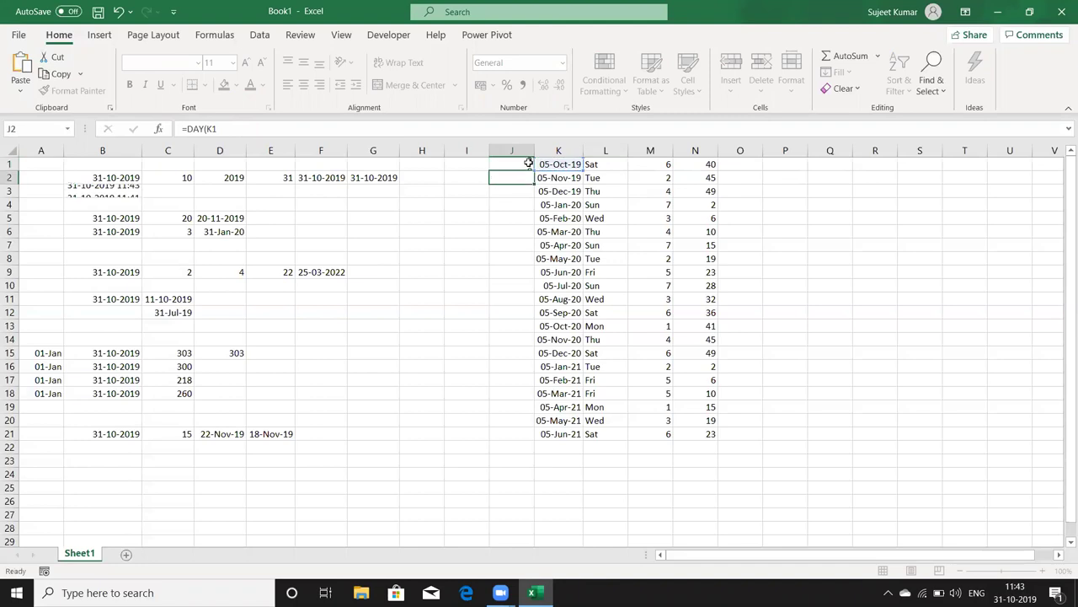
Change J1 to =DAY(K1)/7 and apply General format so it shows 0.714286.
{"action": "key", "text": "Up"}
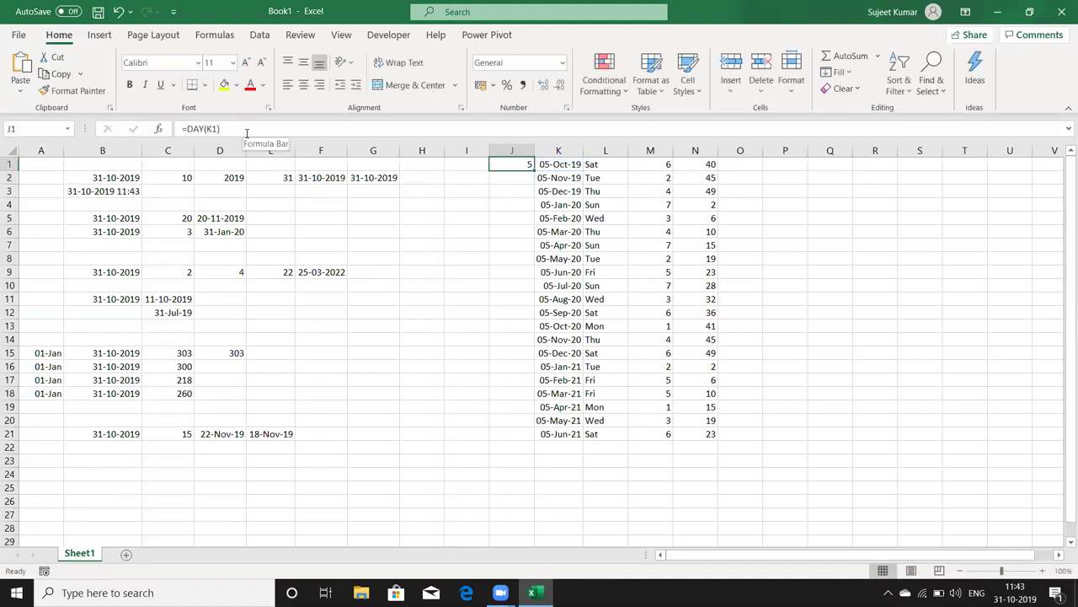
{"action": "left_click", "coordinate": [190, 128]}
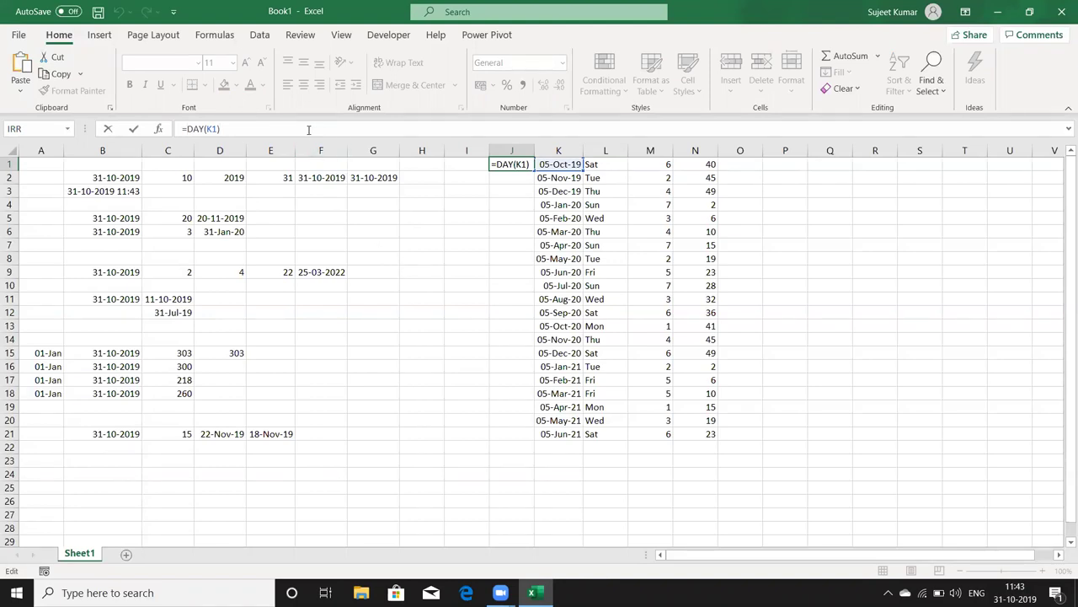
{"action": "type", "text": "/7"}
{"action": "key", "text": "Return"}
{"action": "key", "text": "Up"}
{"action": "key", "text": "ctrl+shift+asciitilde"}
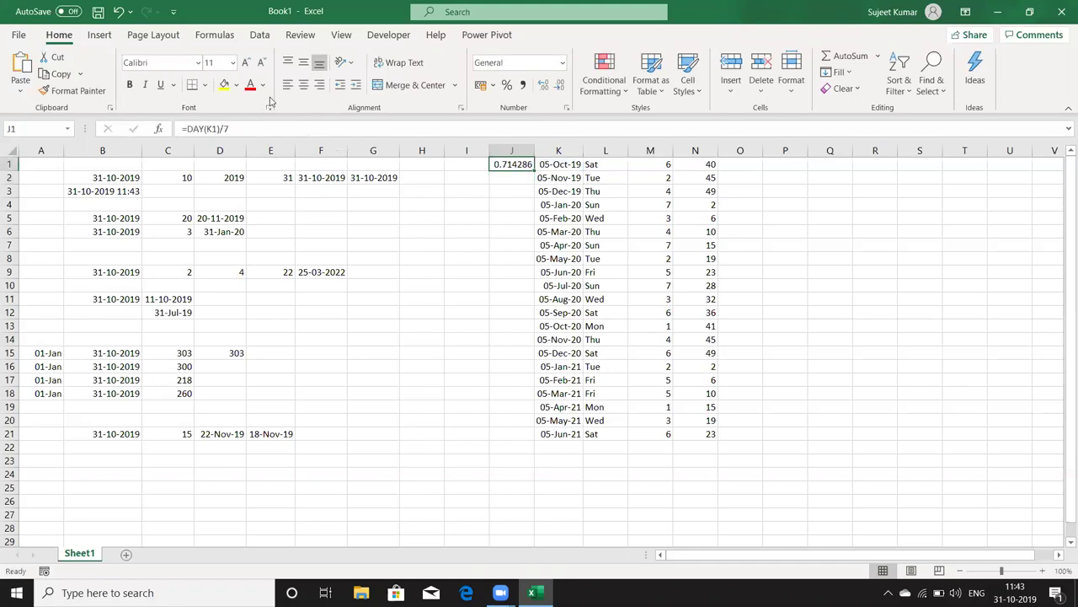
Wrap J1's formula in ROUNDUP to make it =ROUNDUP(DAY(K1)/7,0).
{"action": "left_click", "coordinate": [188, 129]}
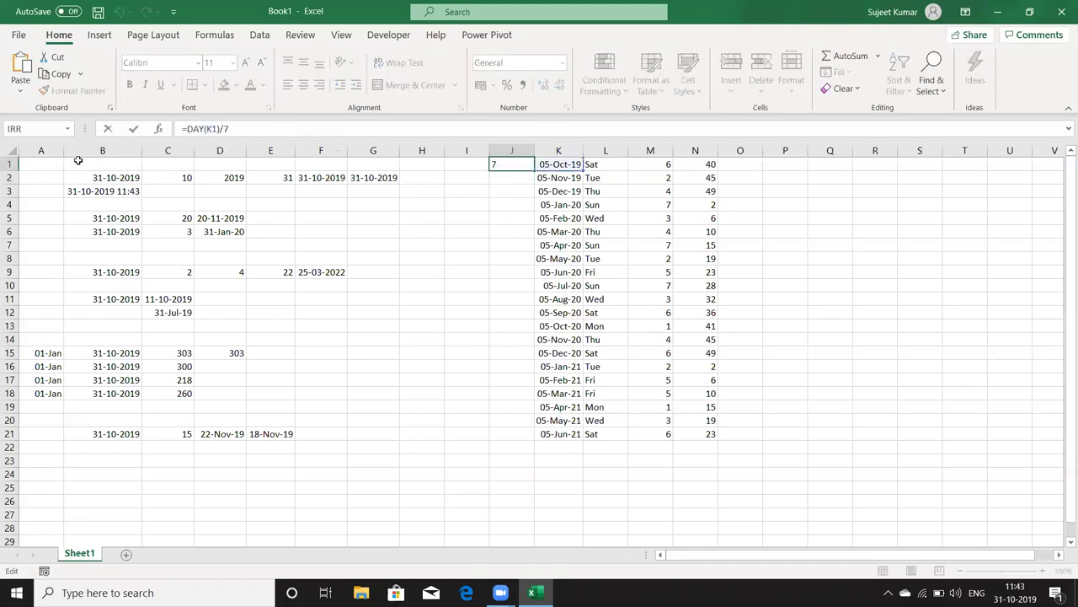
{"action": "type", "text": "rou"}
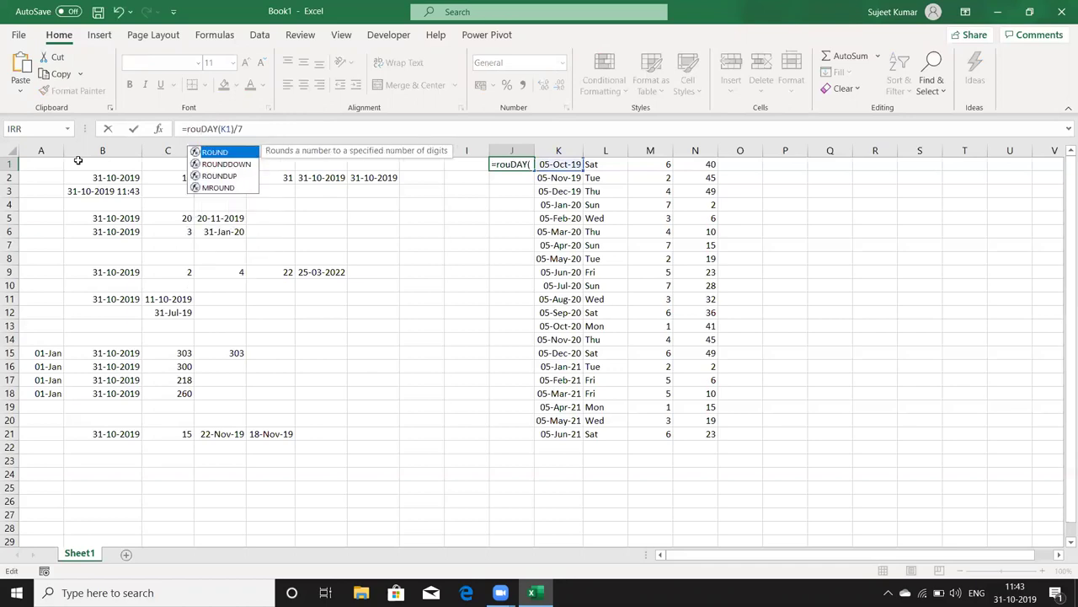
{"action": "key", "text": "Down"}
{"action": "key", "text": "Down"}
{"action": "key", "text": "Down"}
{"action": "key", "text": "Up"}
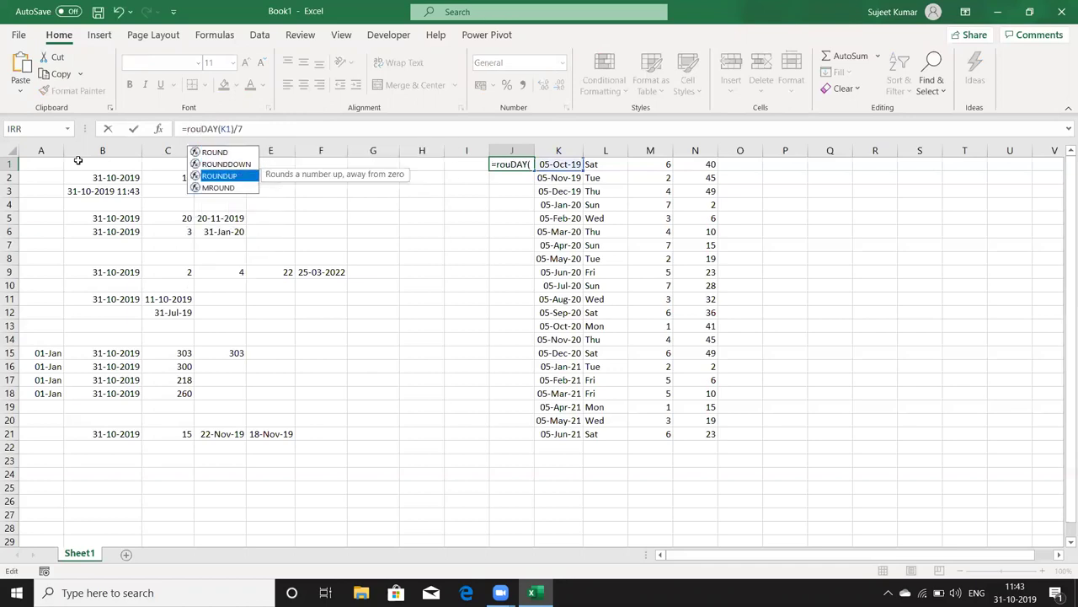
{"action": "key", "text": "Tab"}
{"action": "left_click", "coordinate": [288, 129]}
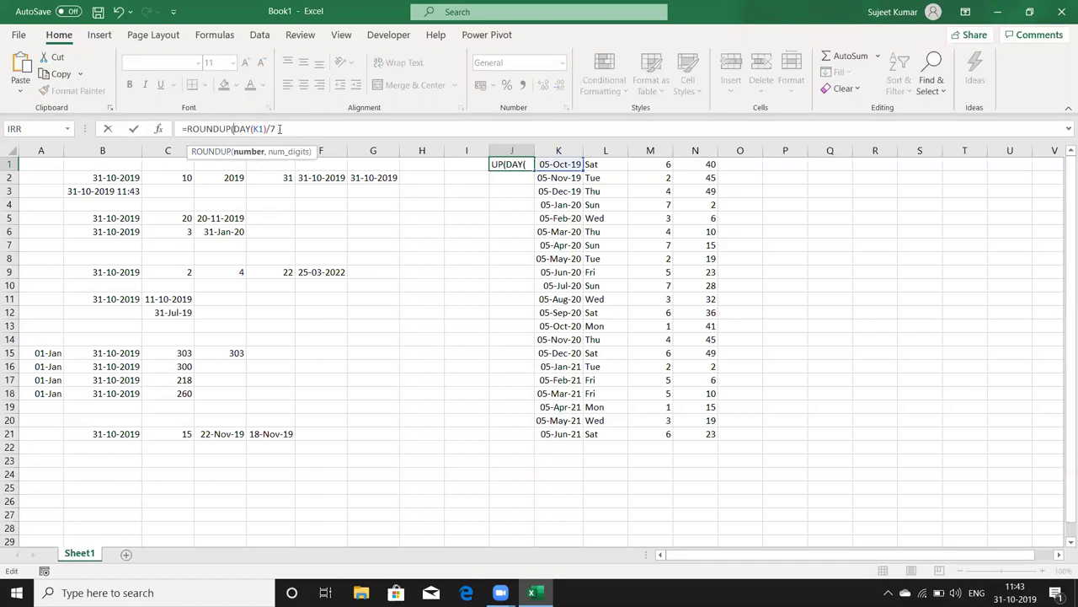
{"action": "type", "text": ","}
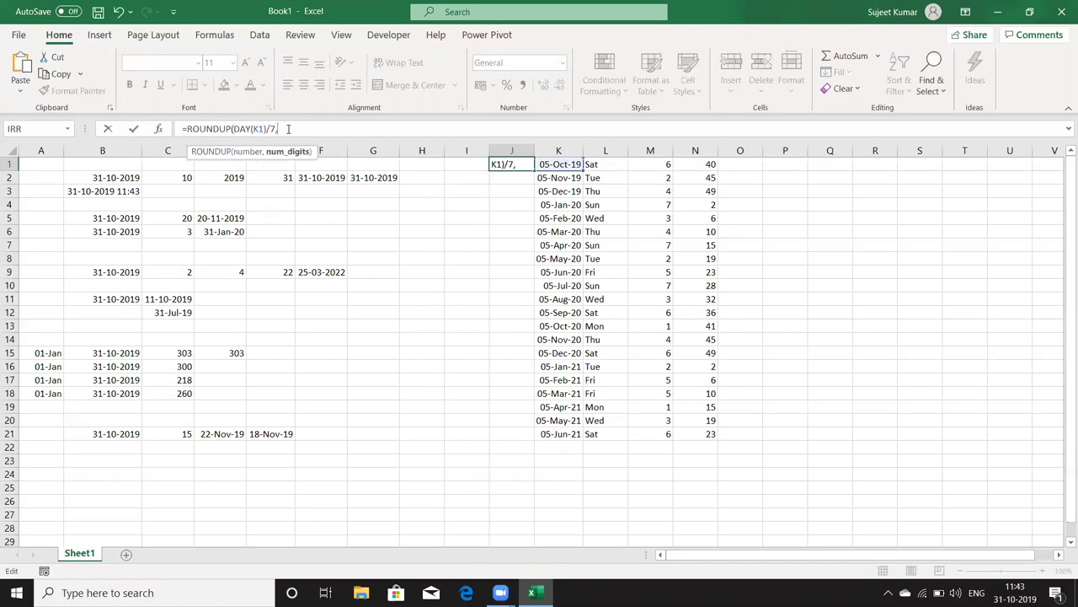
{"action": "type", "text": "0)"}
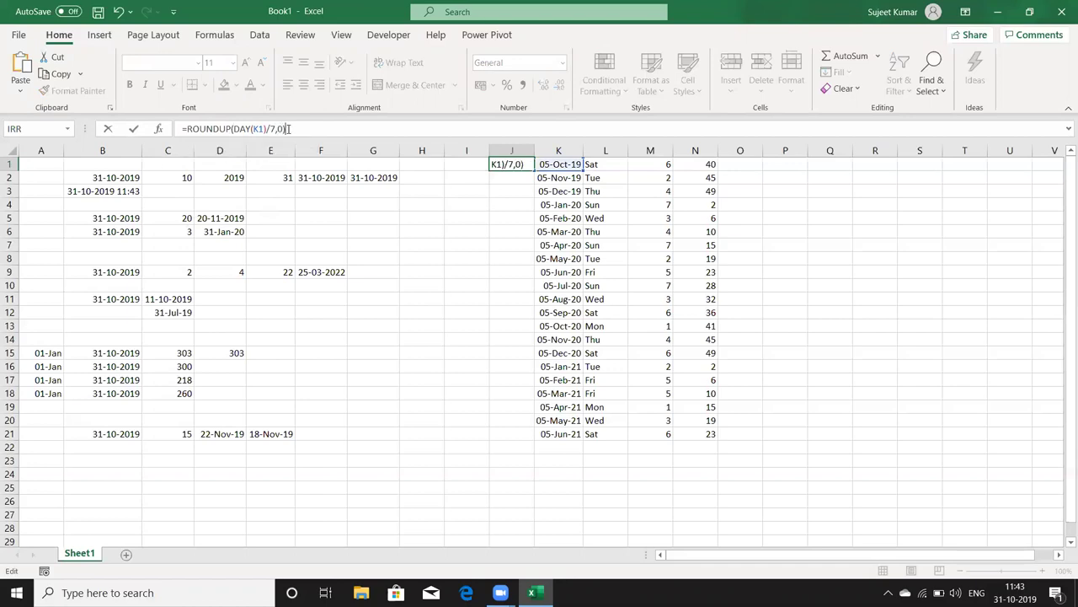
{"action": "key", "text": "ctrl+Return"}
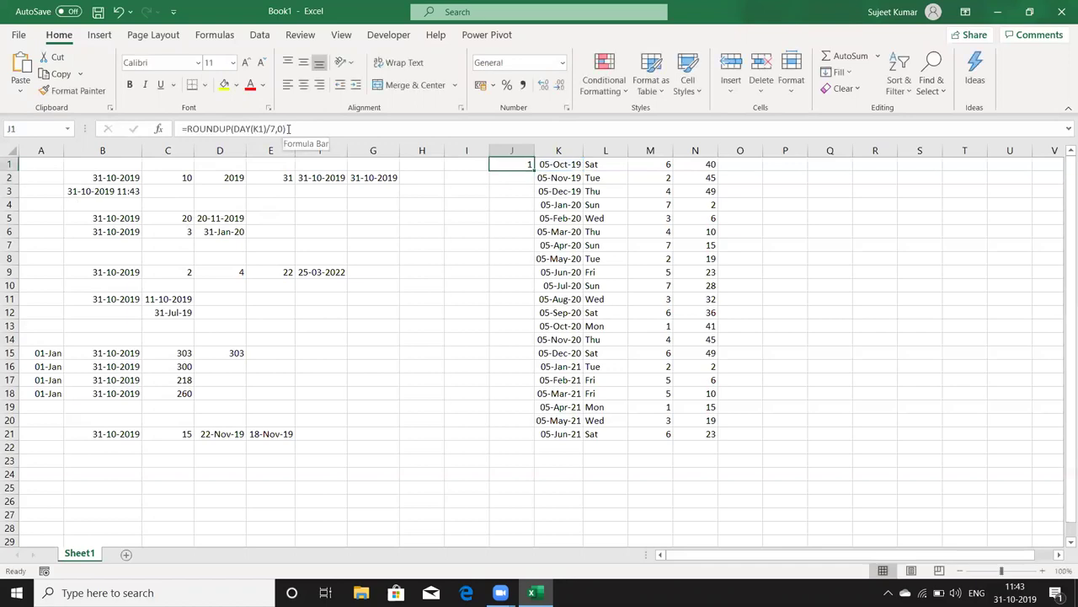
Copy the week-of-month formula from J1 down to J21.
{"action": "left_click_drag", "start_coordinate": [533, 171], "coordinate": [532, 173]}
{"action": "double_click", "coordinate": [532, 173]}
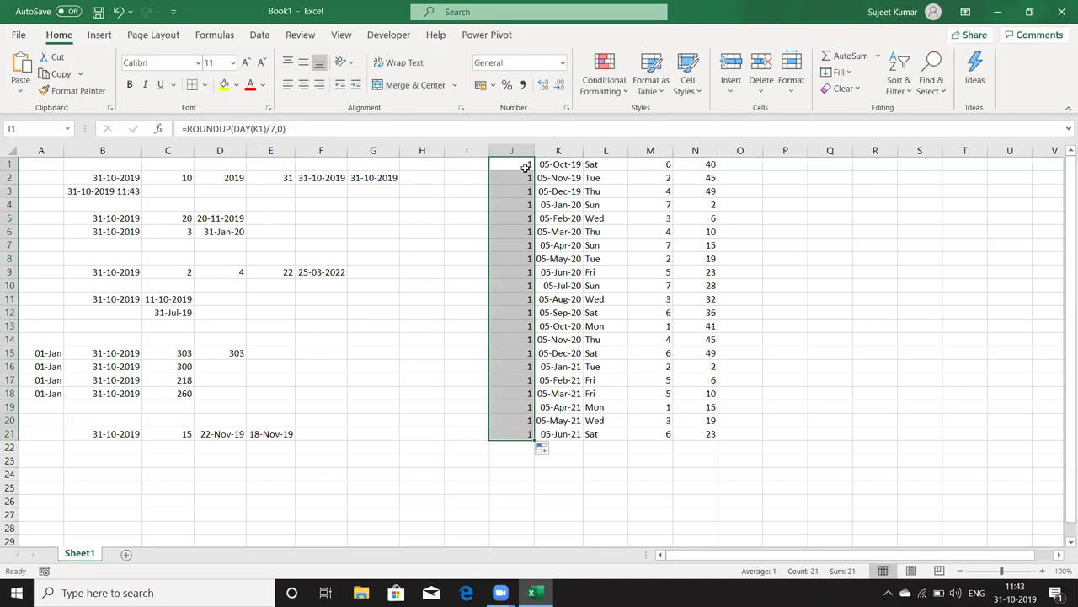
{"action": "left_click", "coordinate": [526, 167]}
{"action": "key", "text": "Down"}
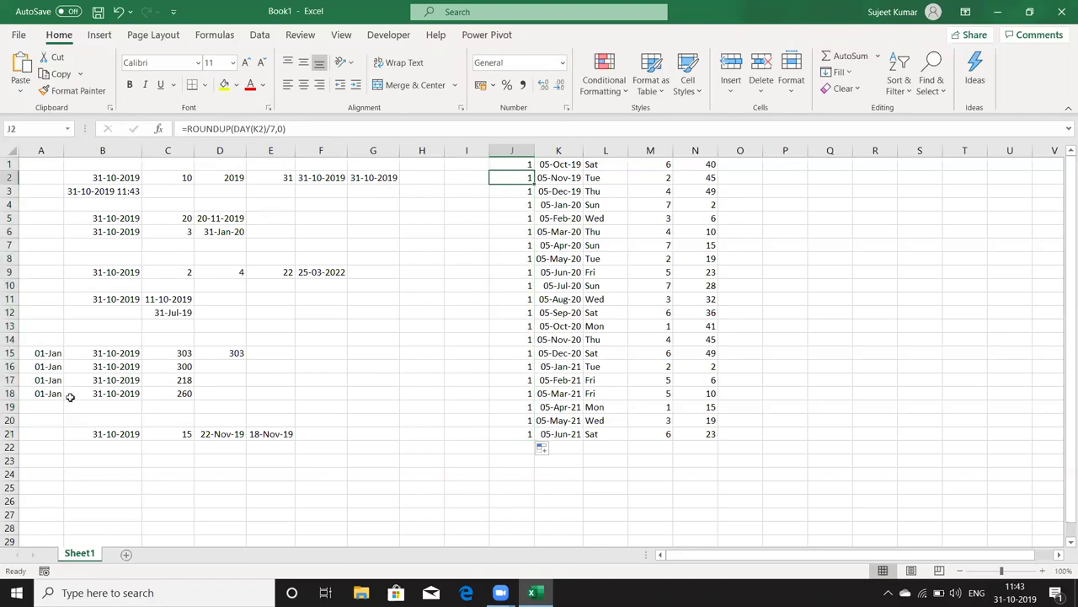
Change K2's date to 10-Oct-19 and check J2's week-of-month value.
{"action": "key", "text": "Right"}
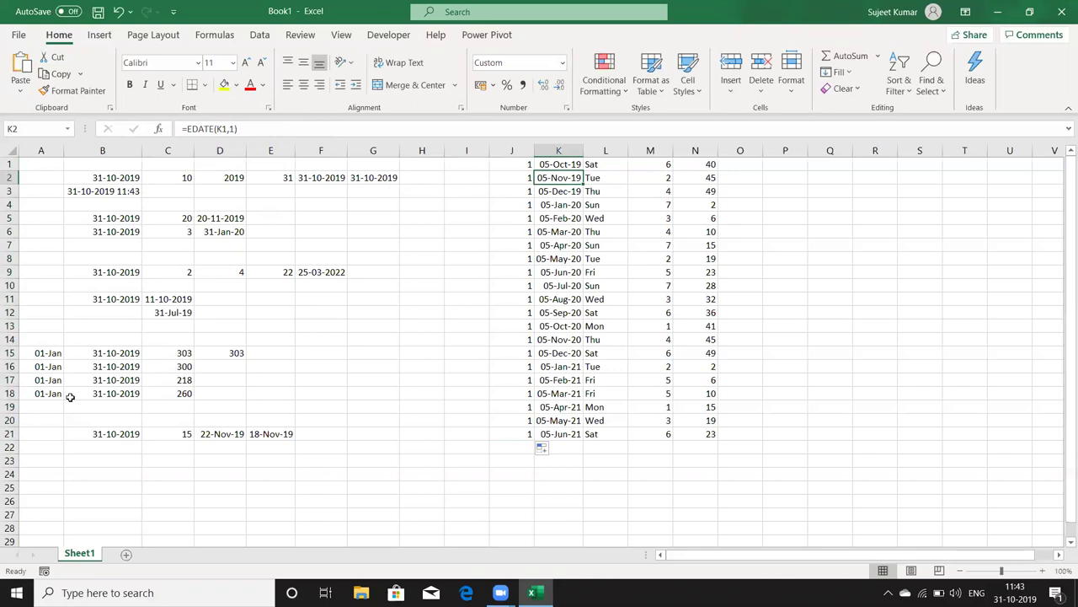
{"action": "type", "text": "10/10"}
{"action": "key", "text": "Return"}
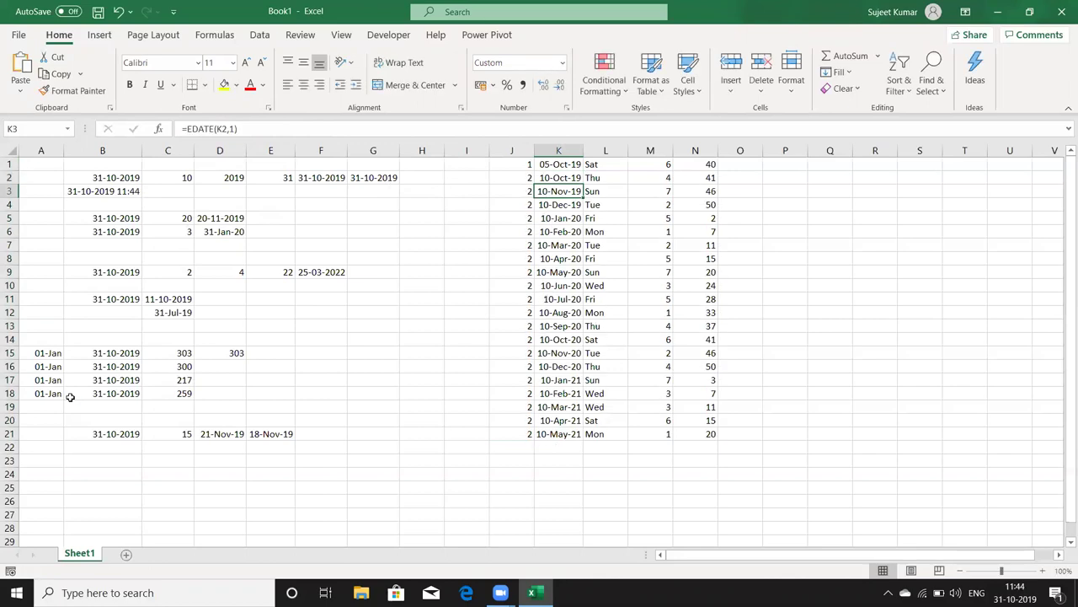
{"action": "key", "text": "Up"}
{"action": "key", "text": "Left"}
{"action": "key", "text": "Right"}
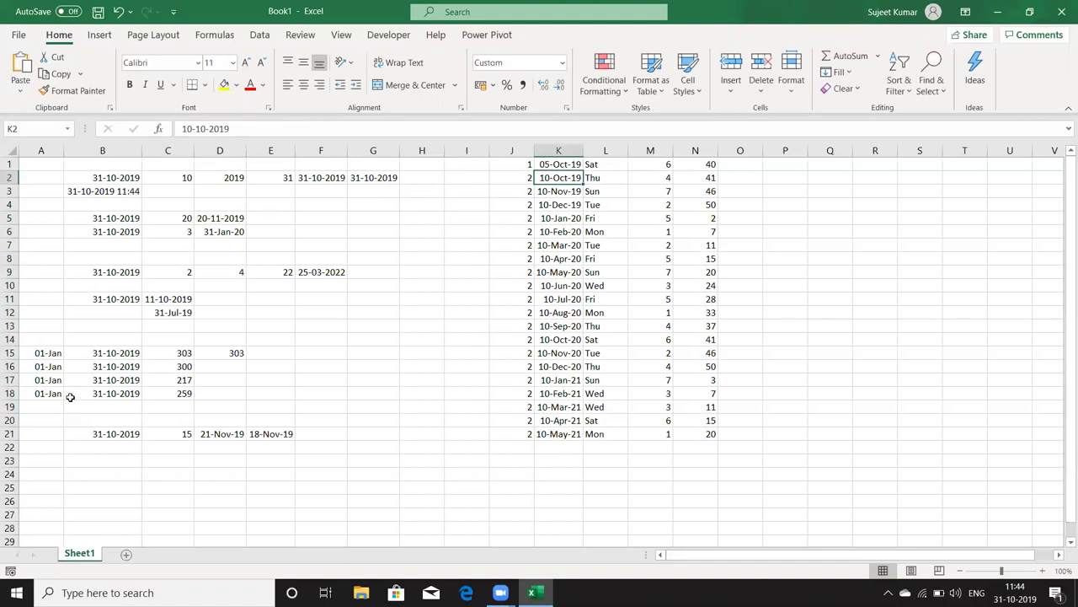
Try entering 1/10/16 and then 10/16 as the date in K4.
{"action": "key", "text": "Down"}
{"action": "key", "text": "Down"}
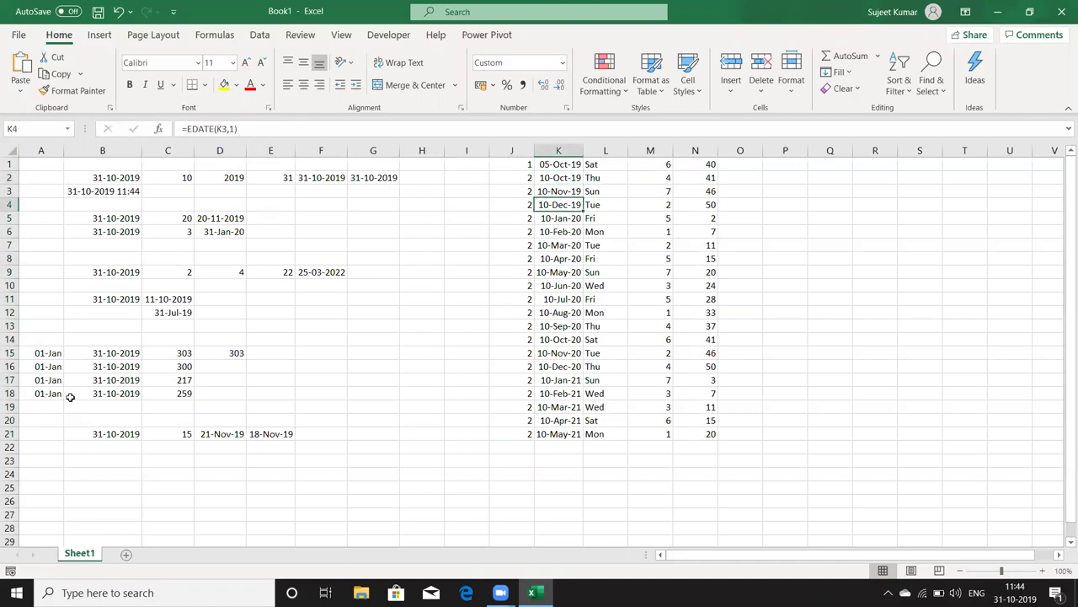
{"action": "type", "text": "1/10/16"}
{"action": "key", "text": "Return"}
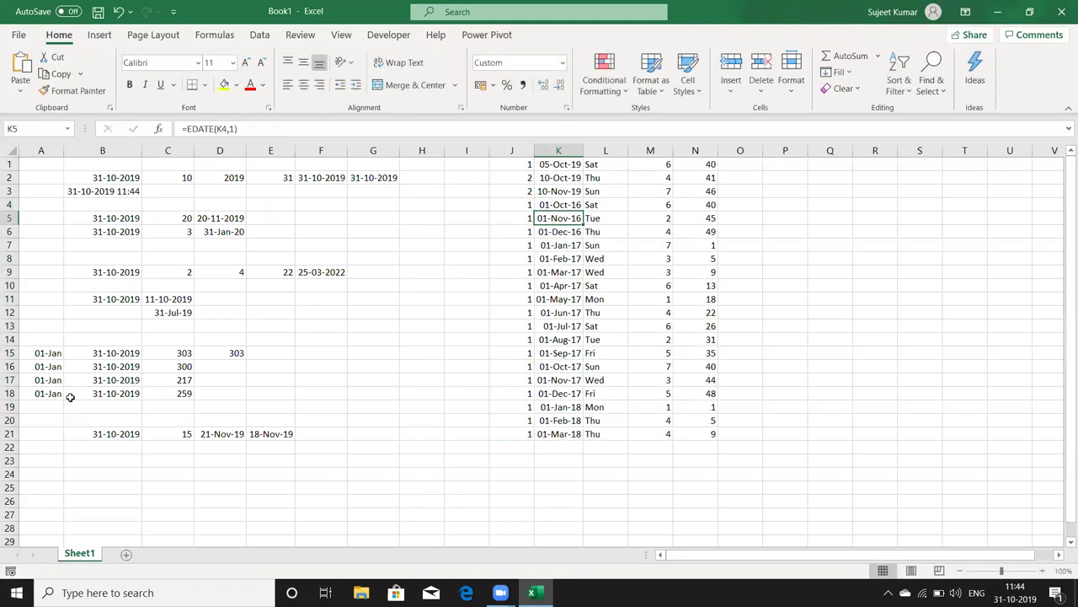
{"action": "key", "text": "Up"}
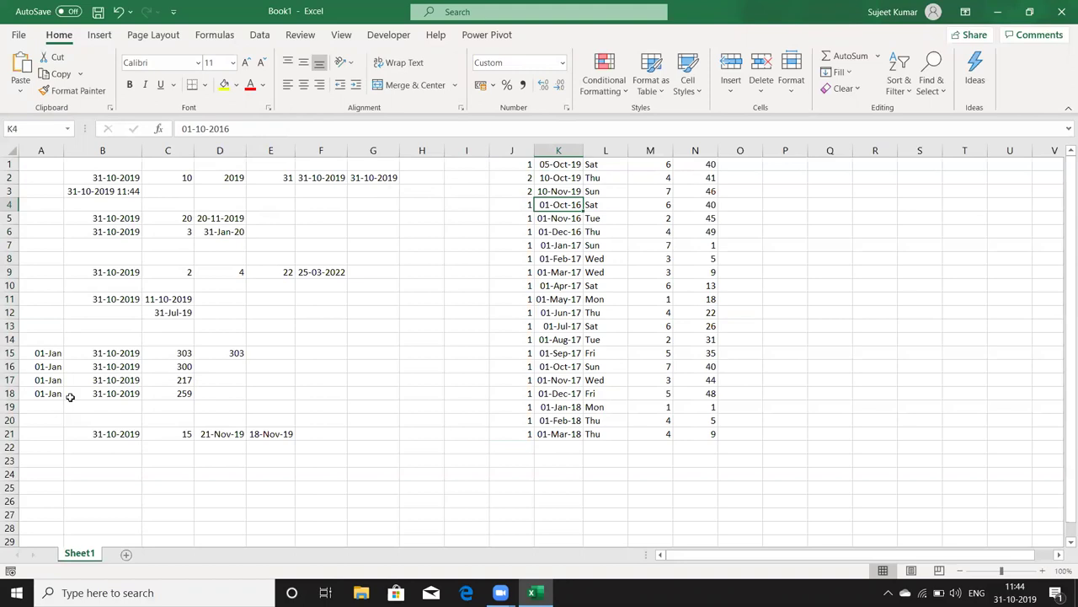
{"action": "type", "text": "10/16"}
{"action": "key", "text": "Return"}
{"action": "key", "text": "Up"}
Clear K4:K21, enter 16-Oct in K4, and confirm J4 reads week 3.
{"action": "key", "text": "ctrl+shift+Down"}
{"action": "key", "text": "Delete"}
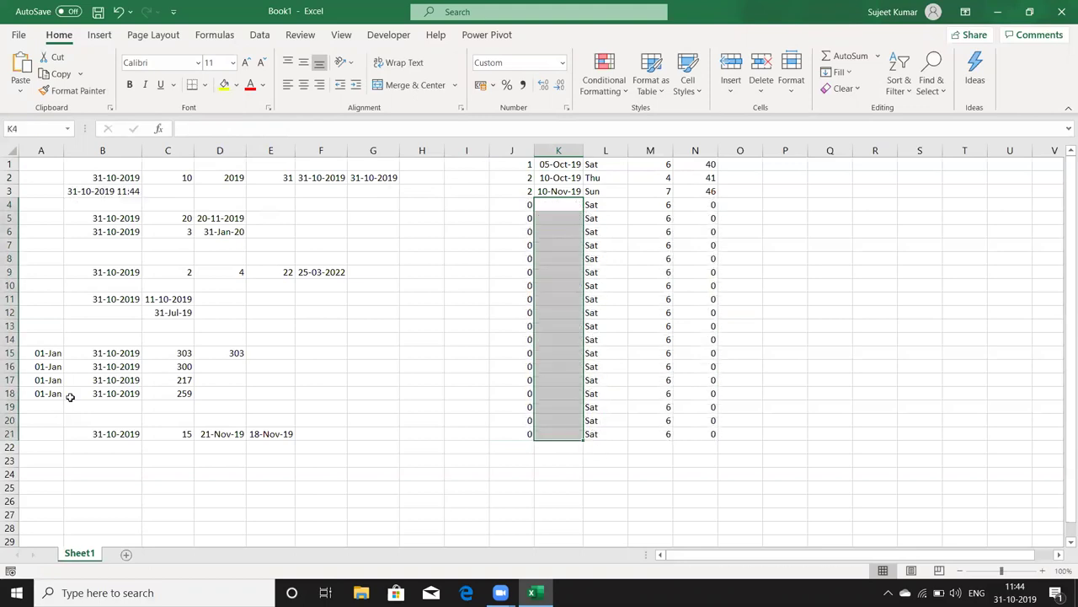
{"action": "type", "text": "16-"}
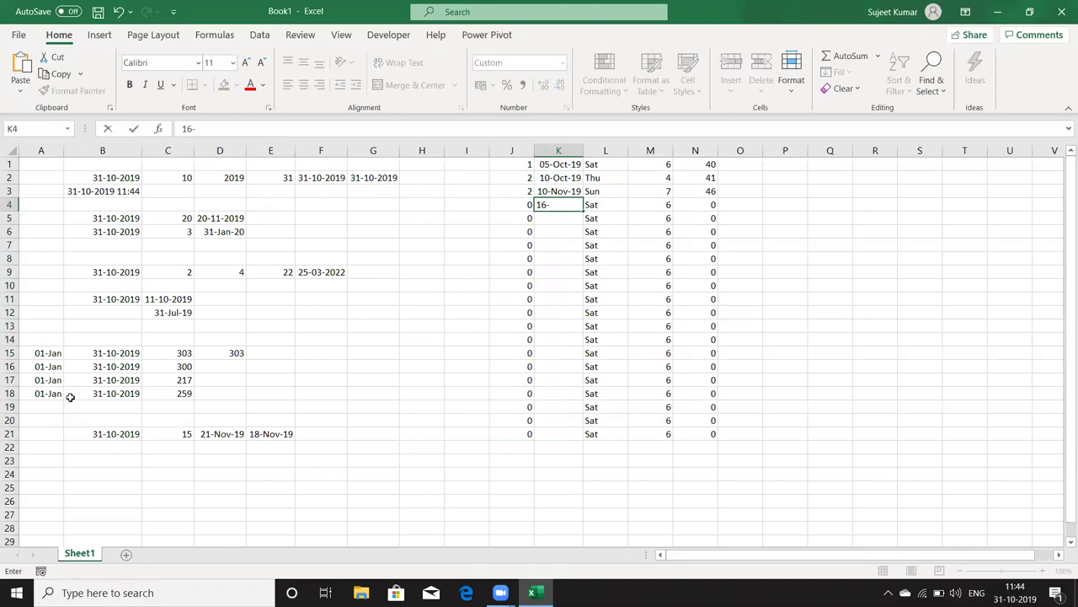
{"action": "type", "text": "oc"}
{"action": "key", "text": "BackSpace"}
{"action": "key", "text": "BackSpace"}
{"action": "type", "text": "o"}
{"action": "key", "text": "BackSpace"}
{"action": "type", "text": "oct"}
{"action": "key", "text": "Return"}
{"action": "key", "text": "Up"}
{"action": "key", "text": "Left"}
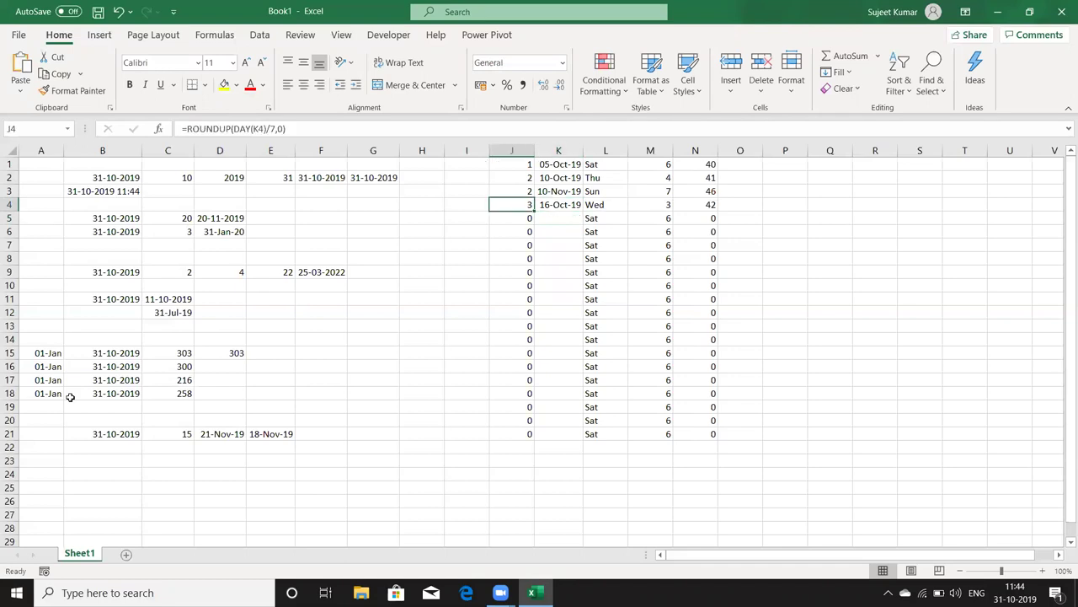
Minimise the Book1 workbook with Win+D to reveal the Windows desktop.
{"action": "key", "text": "super+d"}
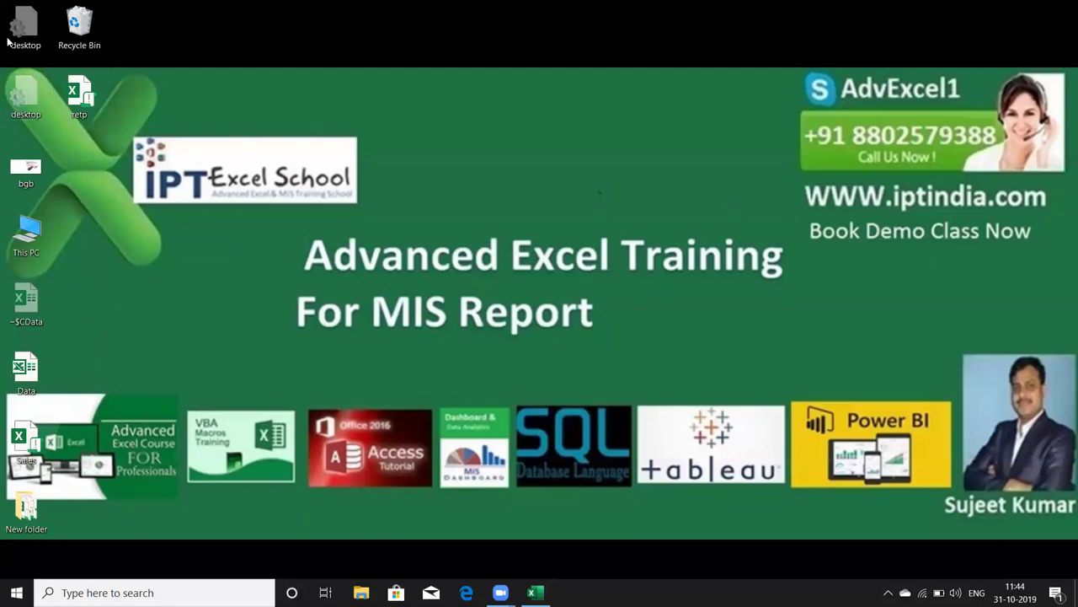